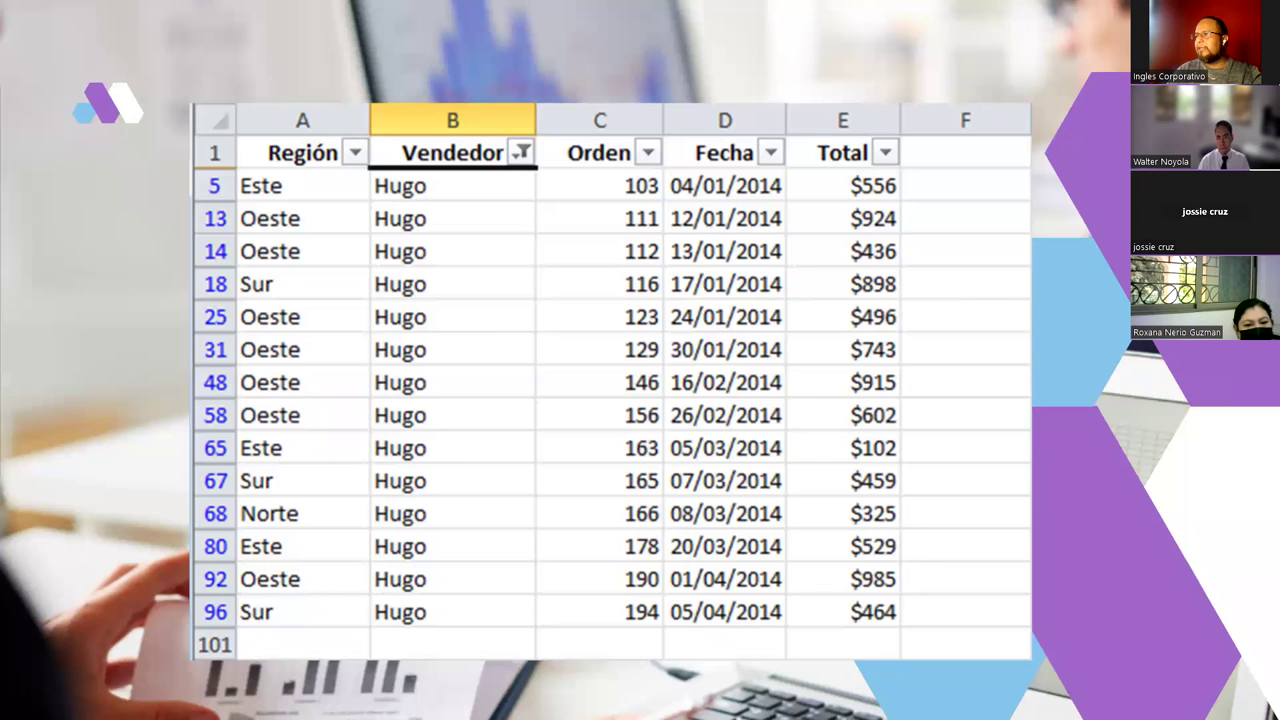
- Switch to the Ejercicio 3 workbook in Excel and review the quantities and questions in the first CANTIDAD/PETICION table
key(alt+Tab)
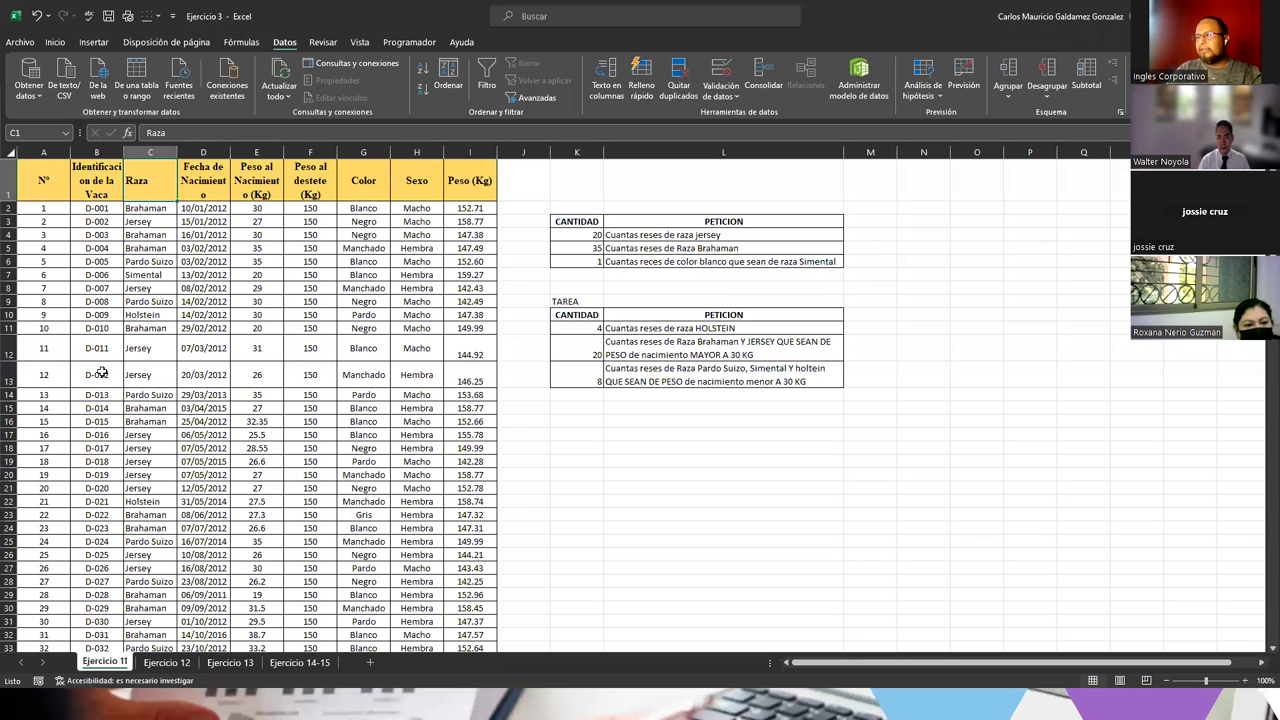
click(573, 236)
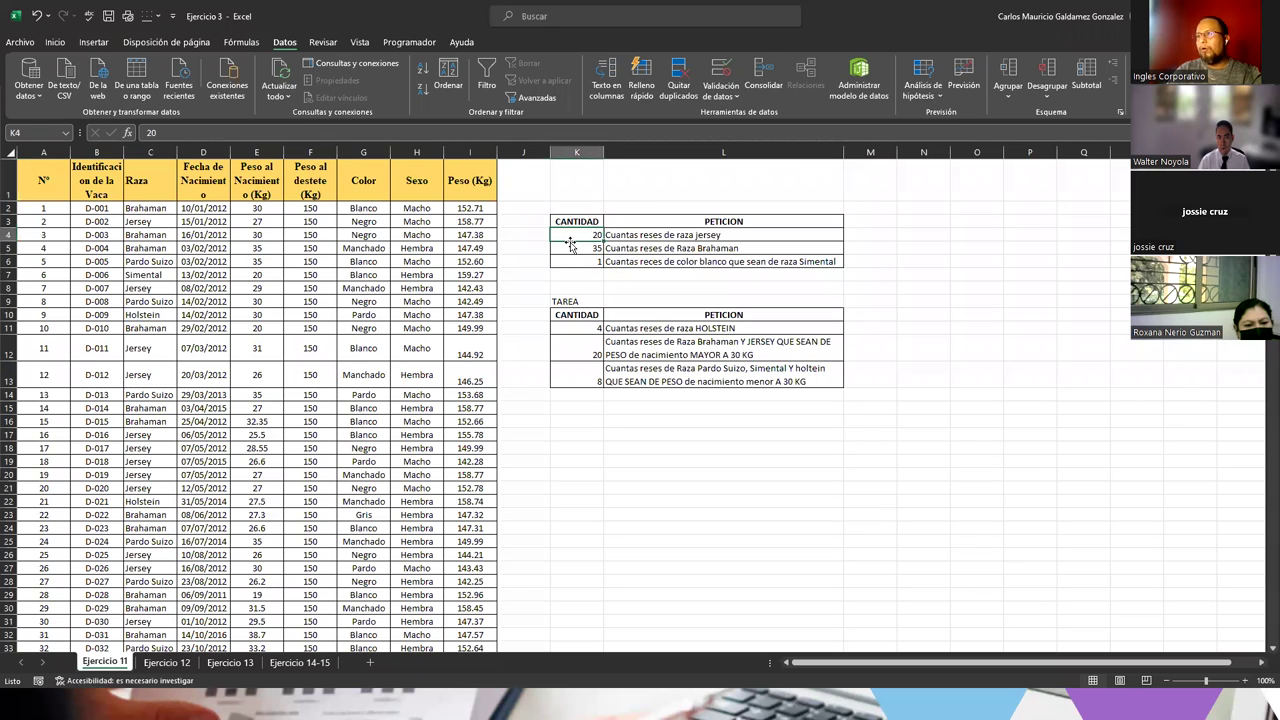
click(643, 234)
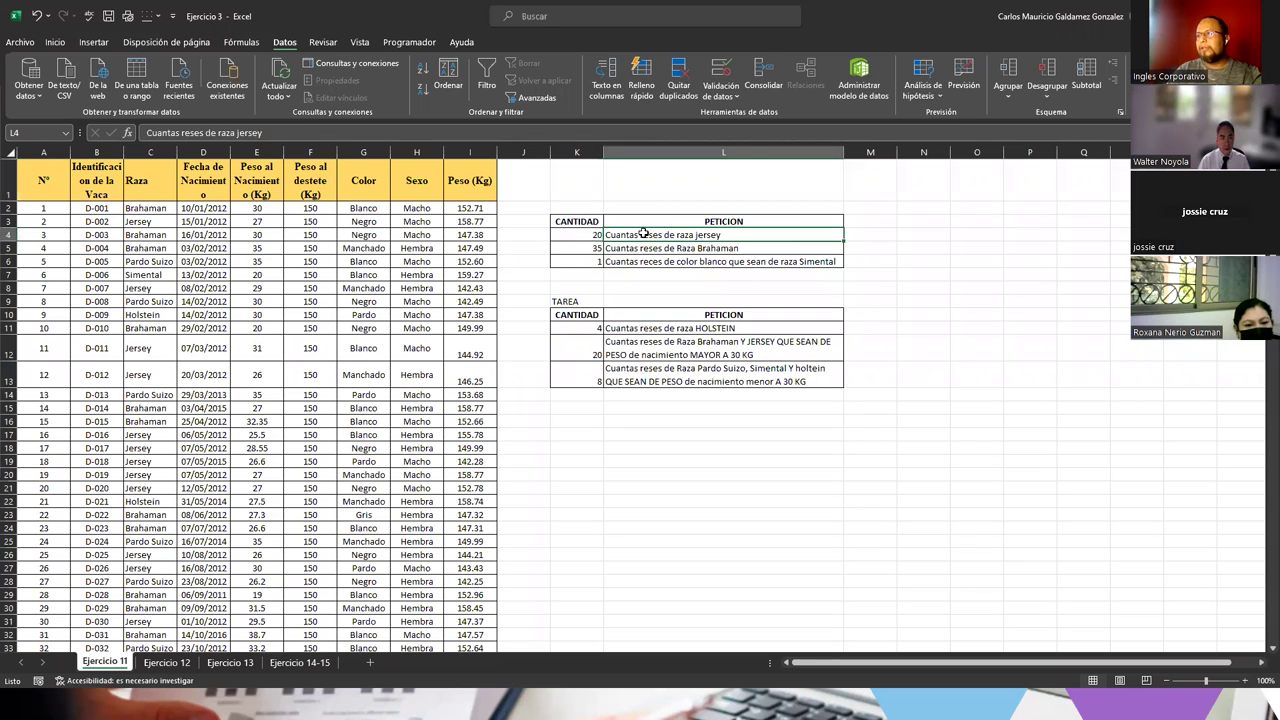
click(578, 247)
click(643, 250)
click(583, 262)
click(645, 261)
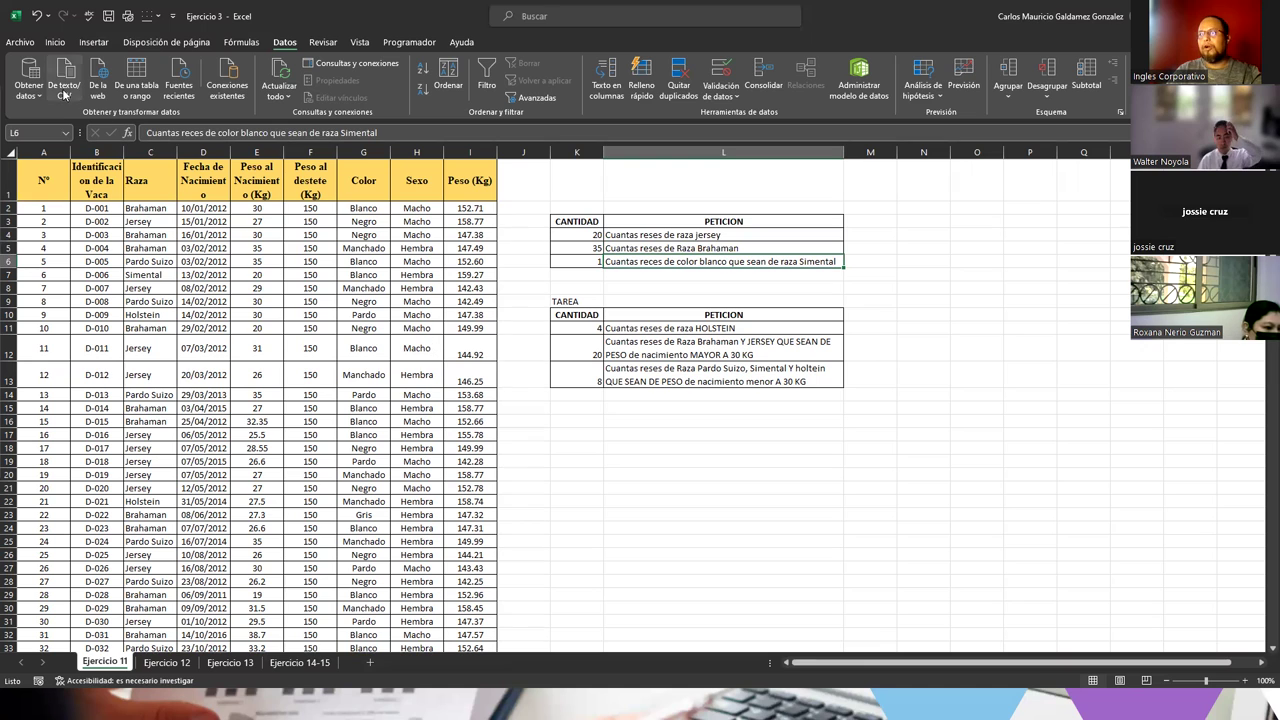
- Save a copy of the workbook as Semana3 in the Excel Basico G9B(1) folder
click(22, 42)
click(77, 216)
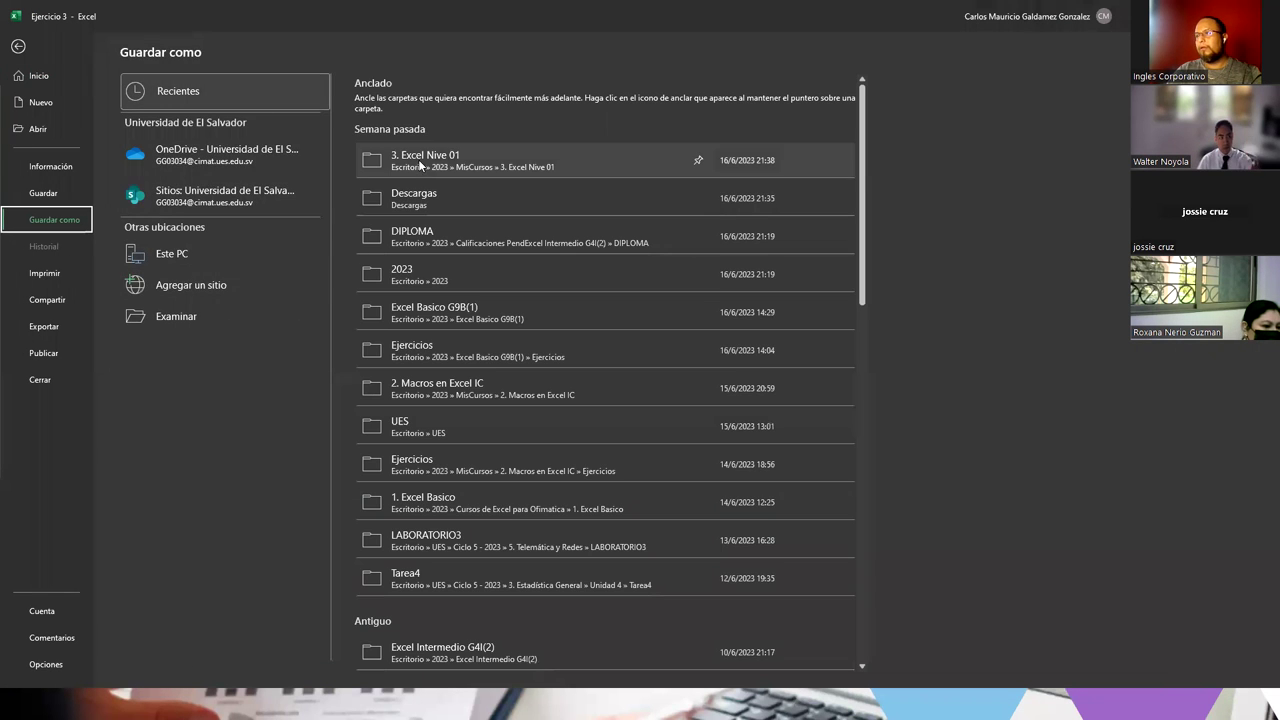
click(189, 316)
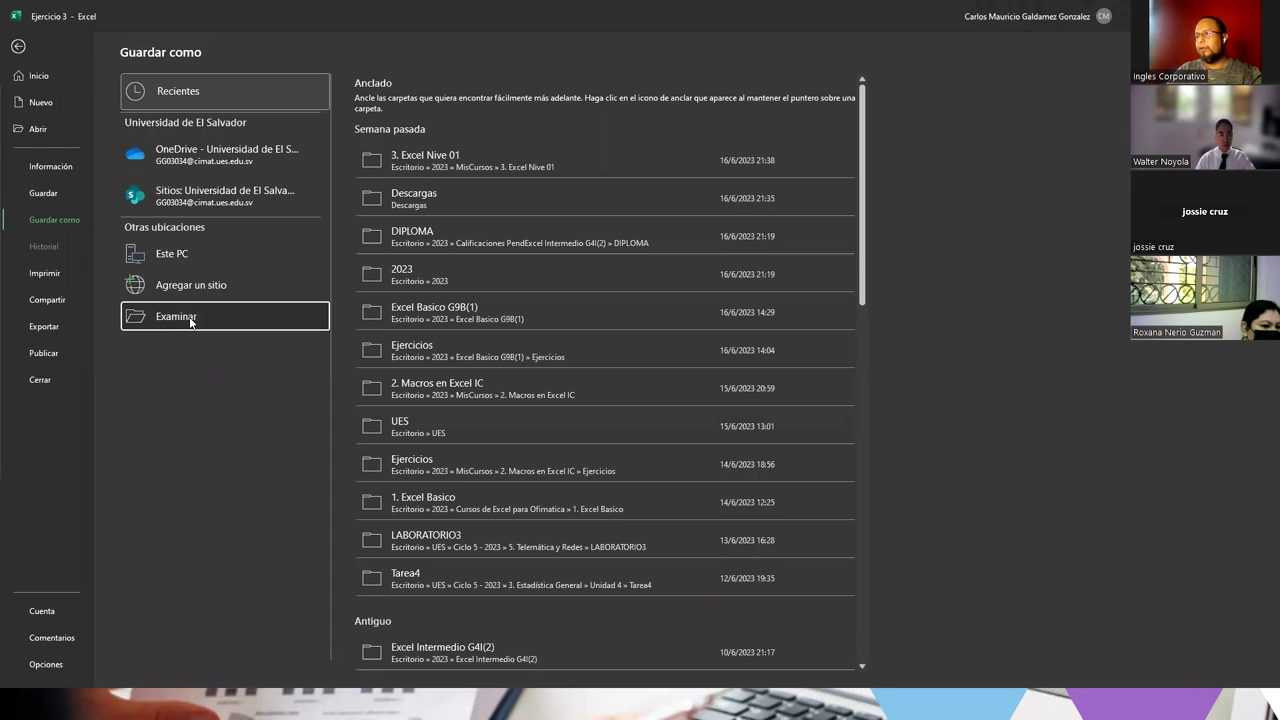
click(449, 316)
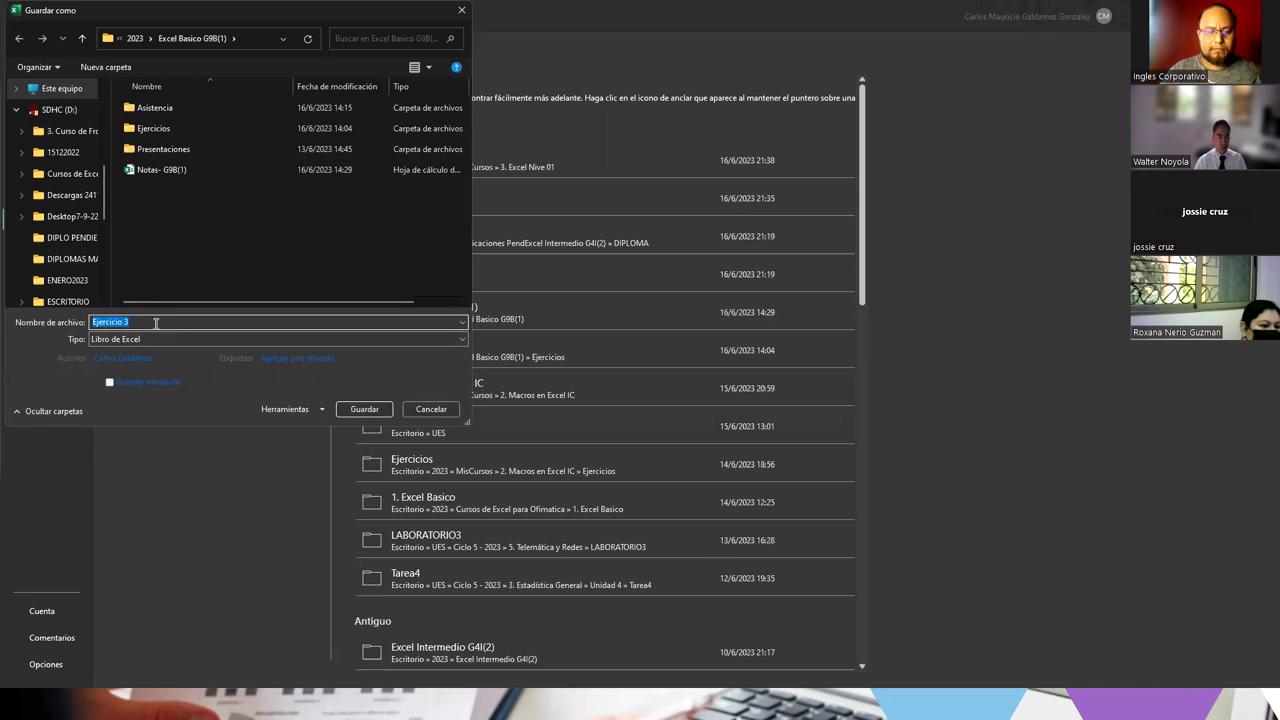
text(Semana)
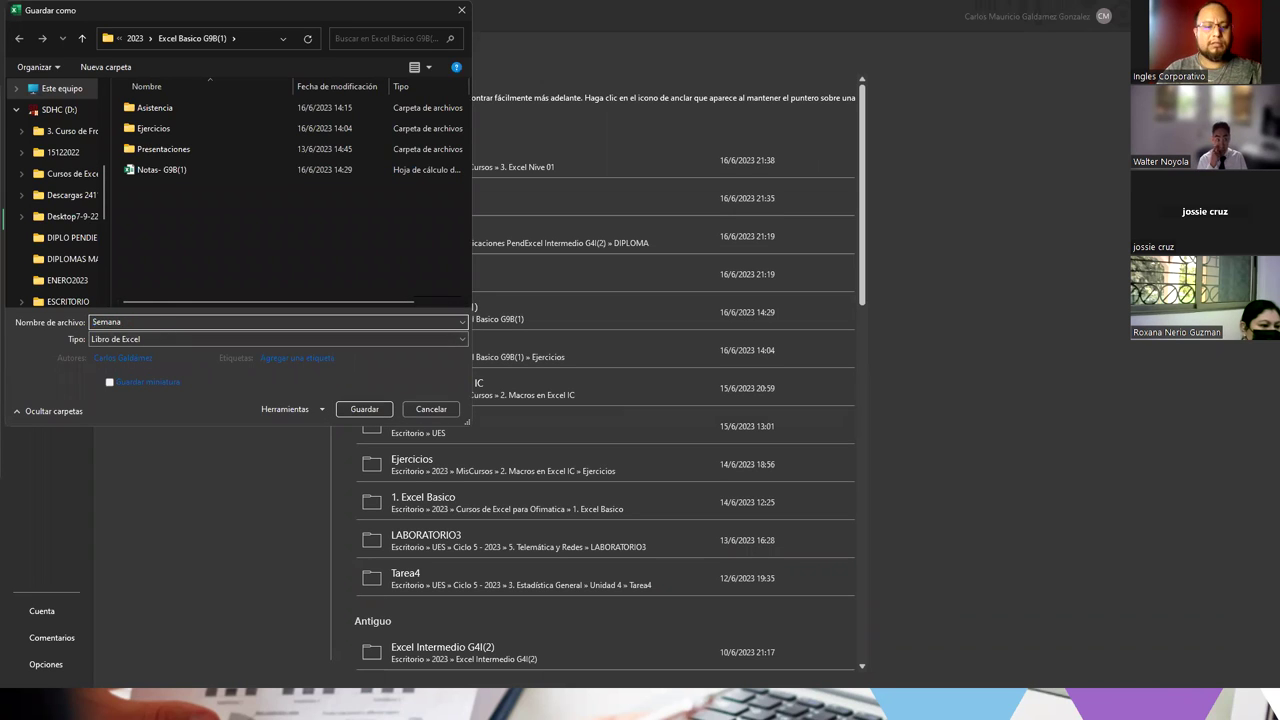
text(3)
key(Return)
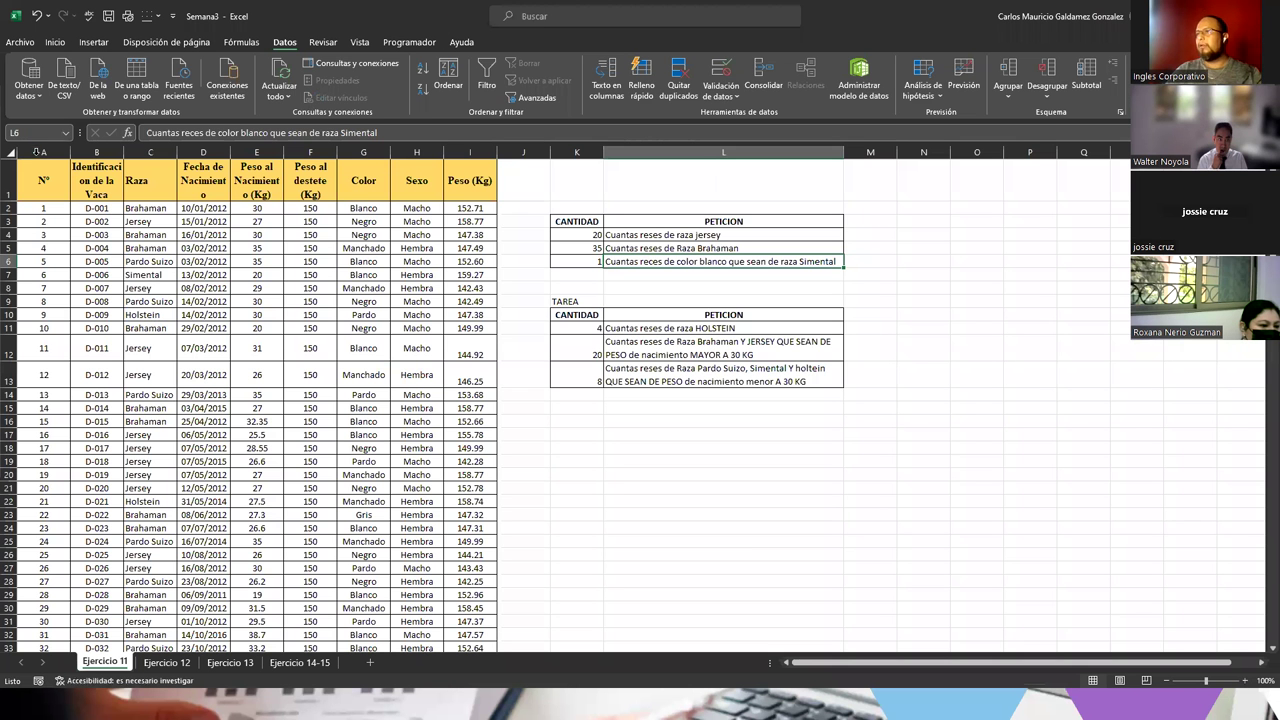
- Delete the sheets Ejercicio 12, Ejercicio 13 and Ejercicio 14-15, keeping only Ejercicio 11
click(167, 662)
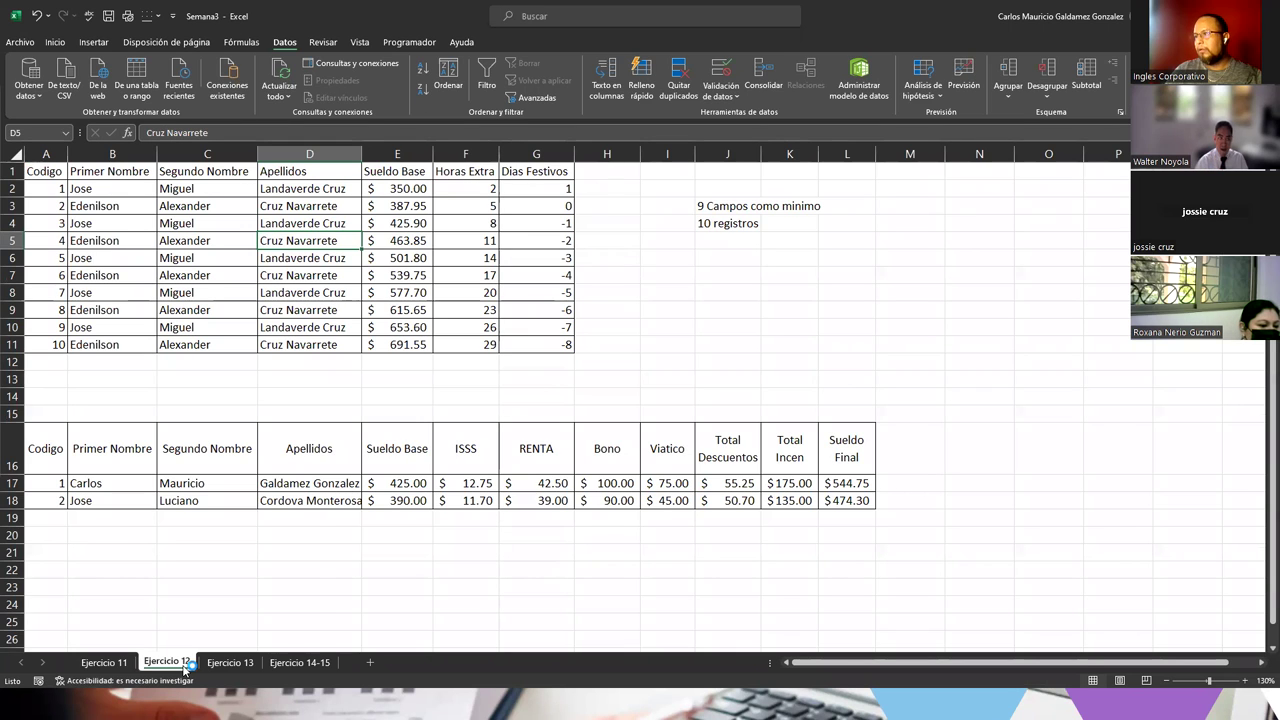
right_click(185, 668)
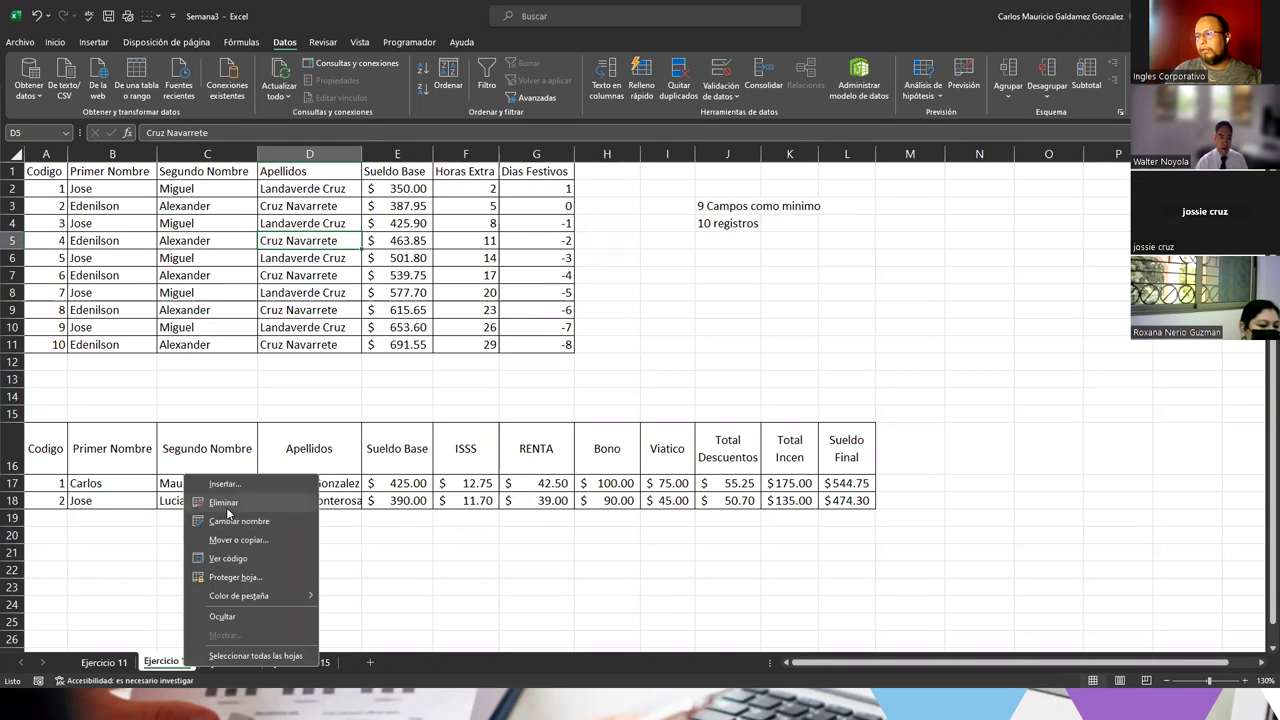
click(227, 503)
click(610, 386)
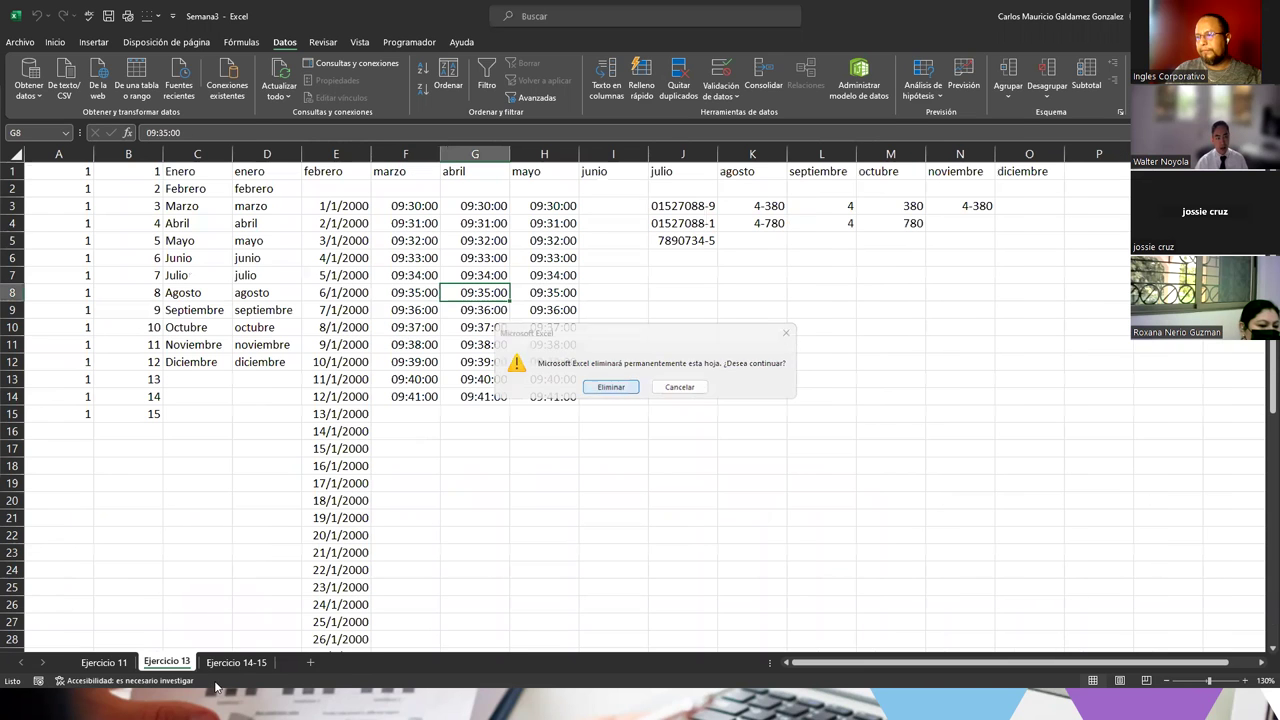
right_click(172, 667)
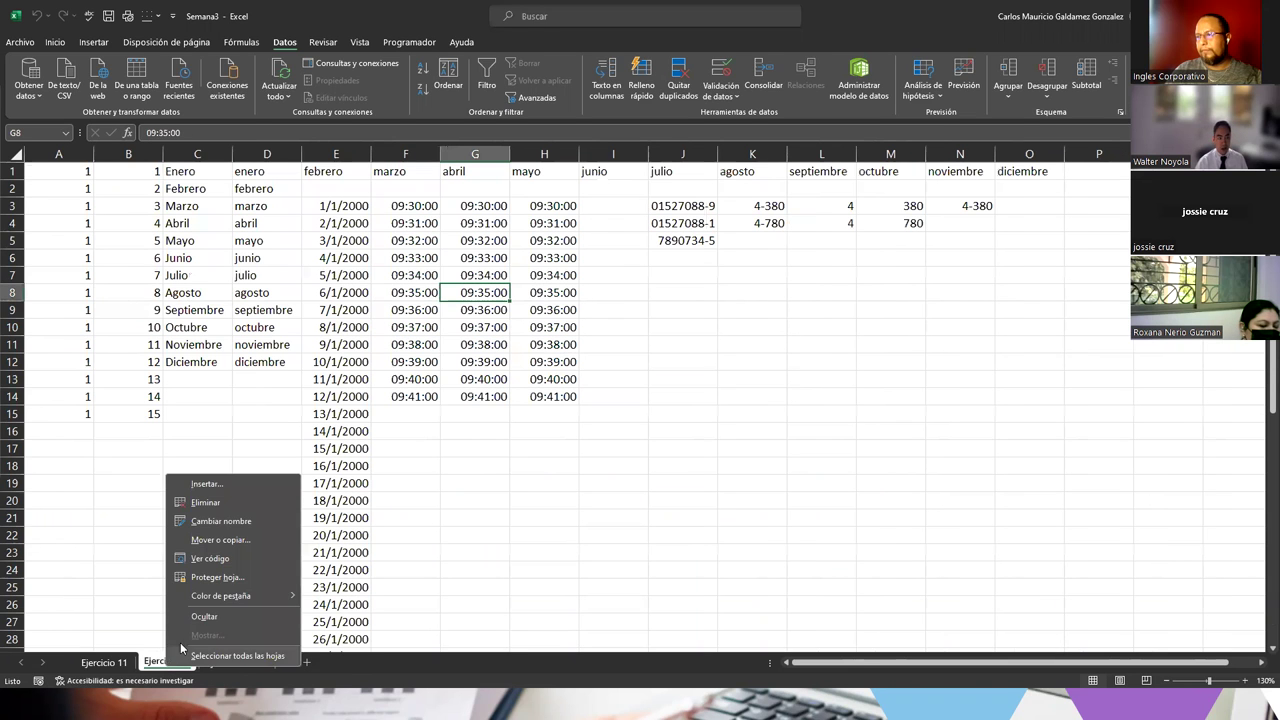
click(242, 508)
key(Return)
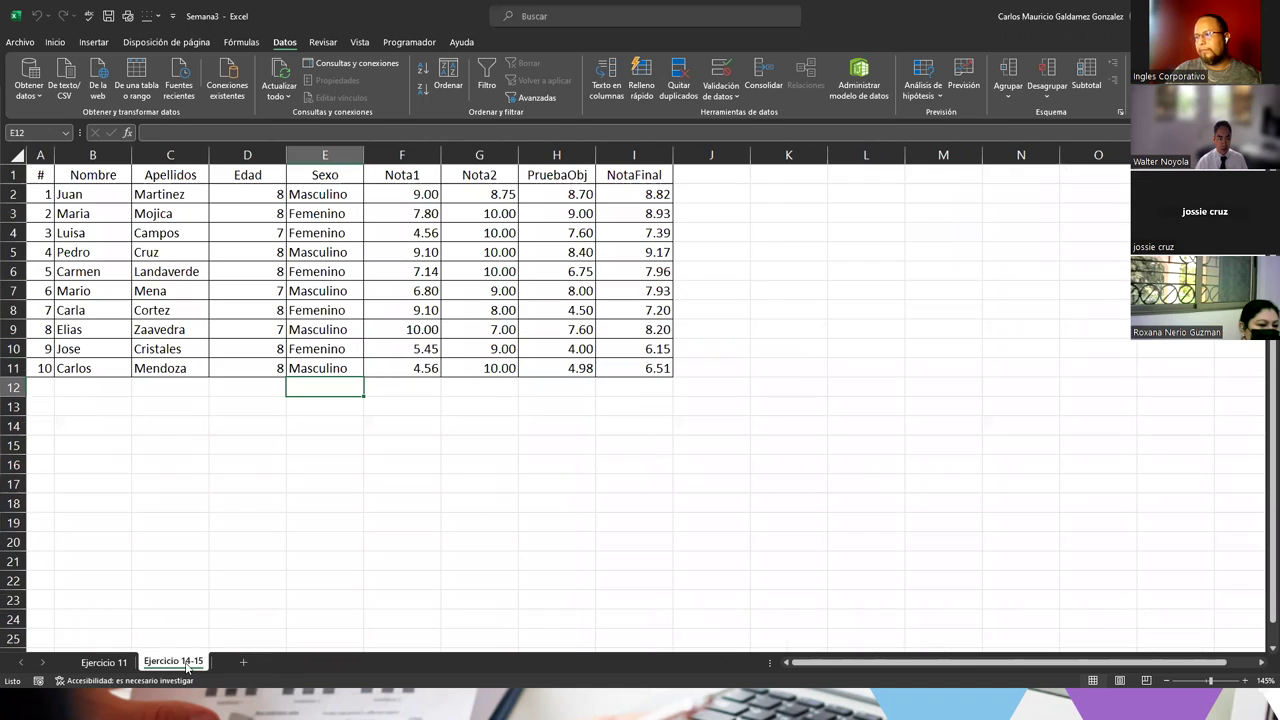
right_click(187, 668)
click(249, 494)
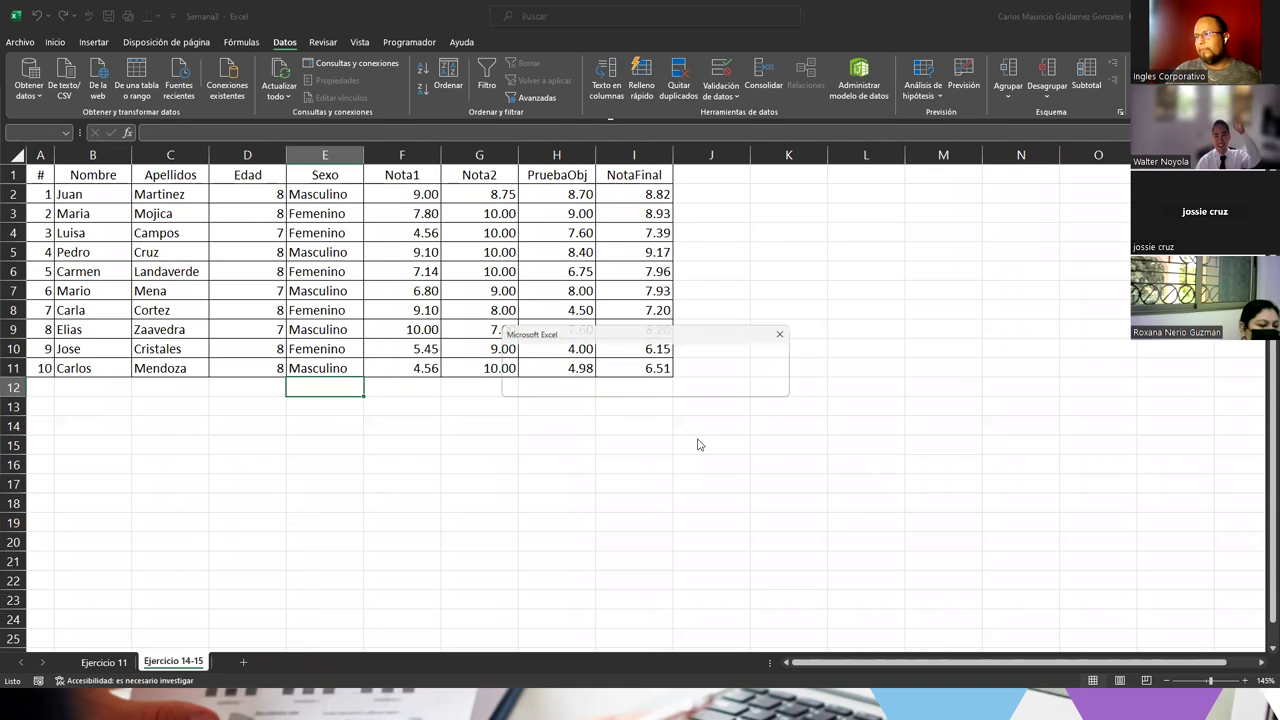
key(Return)
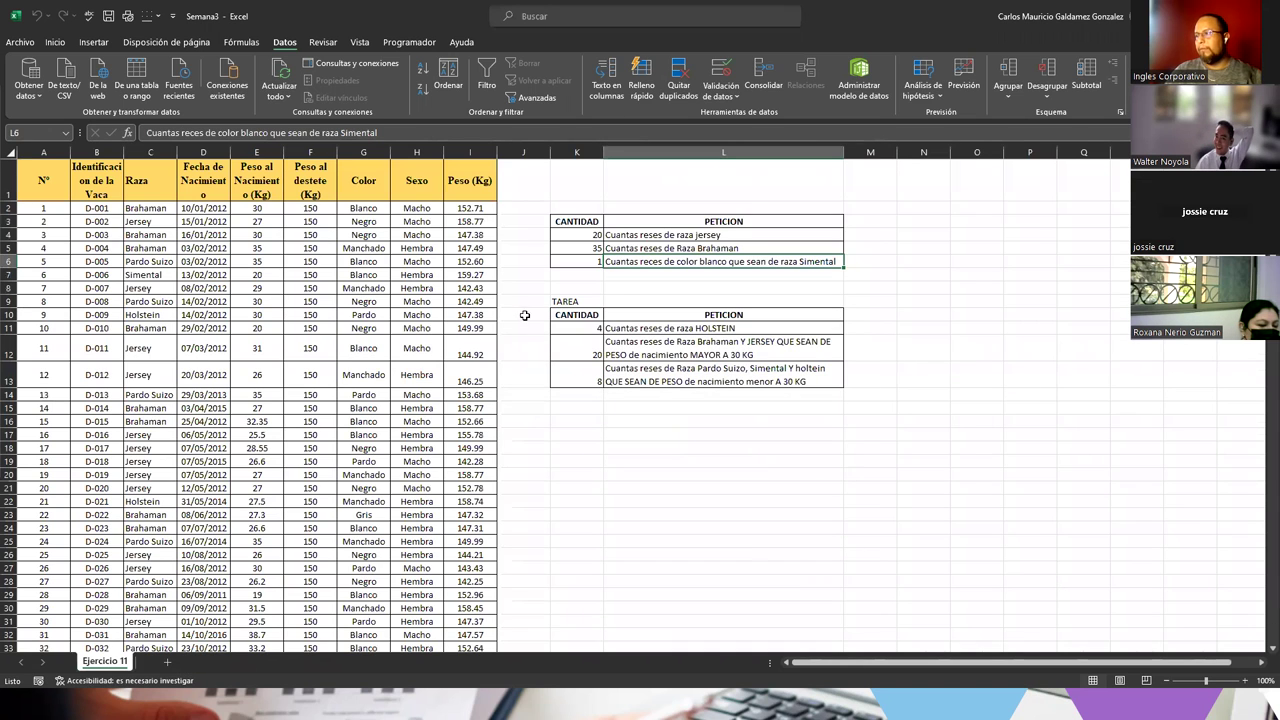
- Clear the answers under CANTIDAD in both the first petition table and the TAREA table
drag(560, 152, 795, 194)
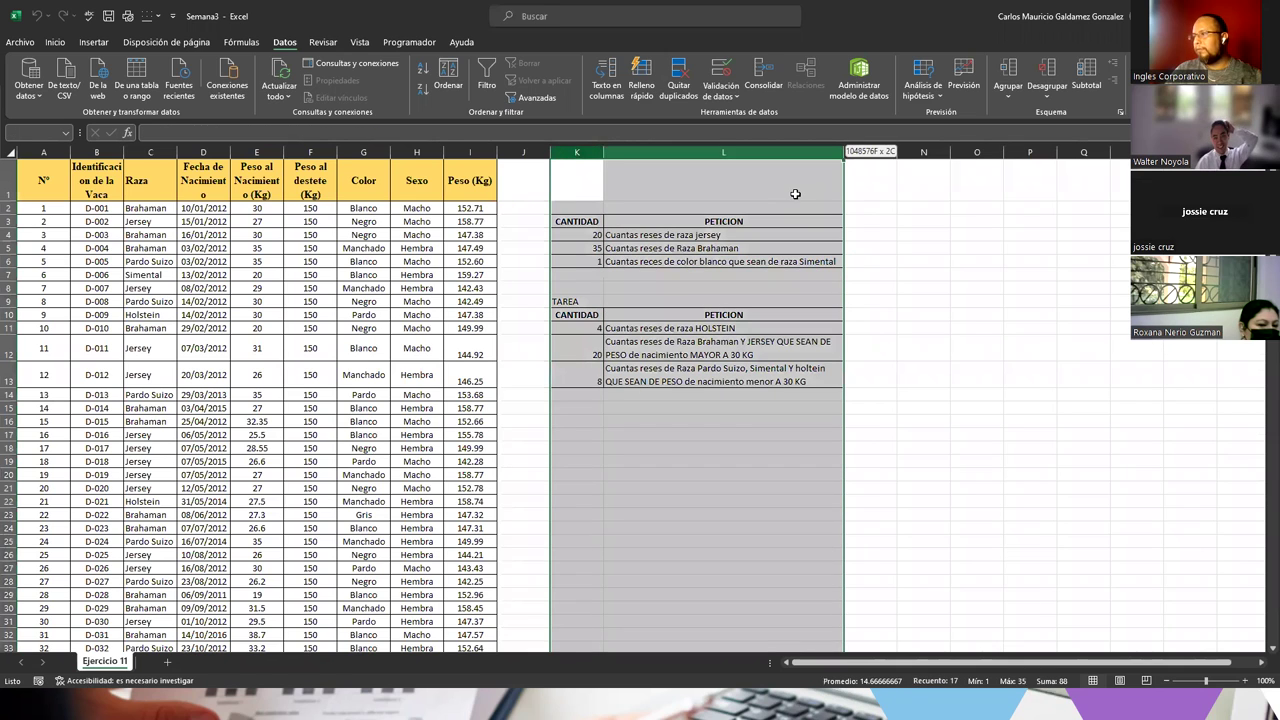
click(708, 372)
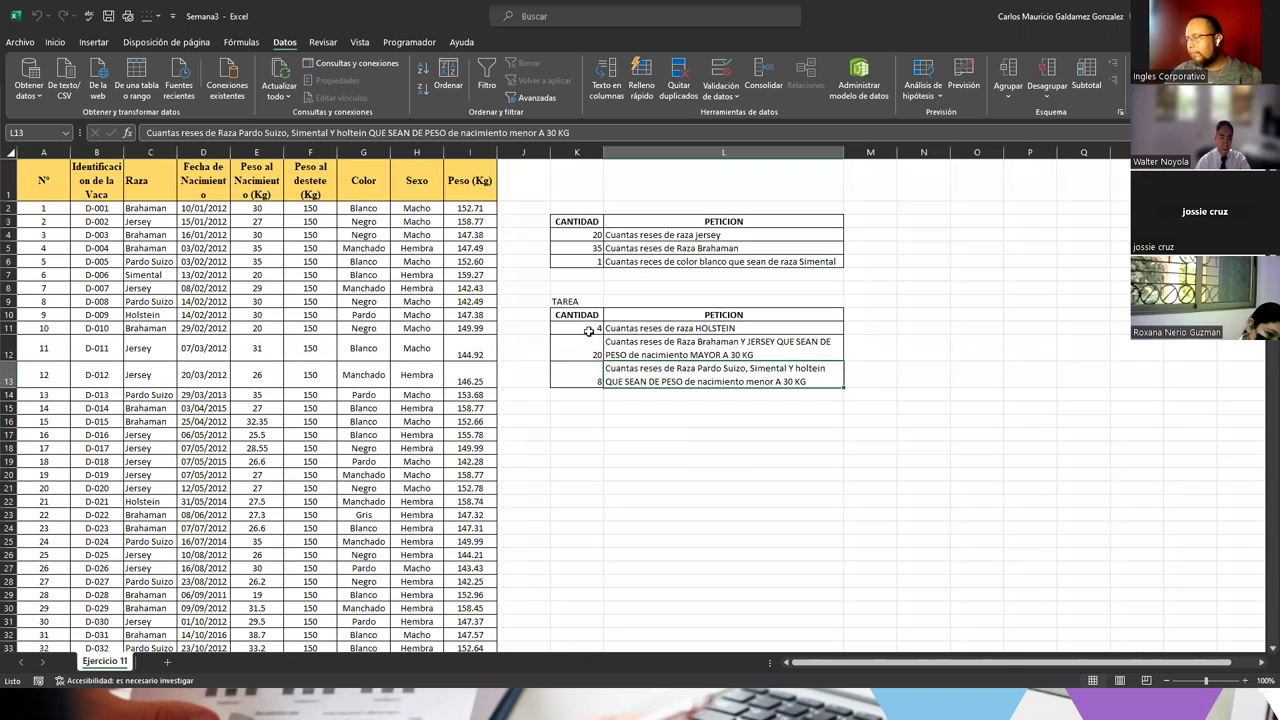
drag(589, 331, 587, 378)
key(Delete)
drag(555, 252, 580, 258)
key(Delete)
click(575, 233)
key(Delete)
click(714, 430)
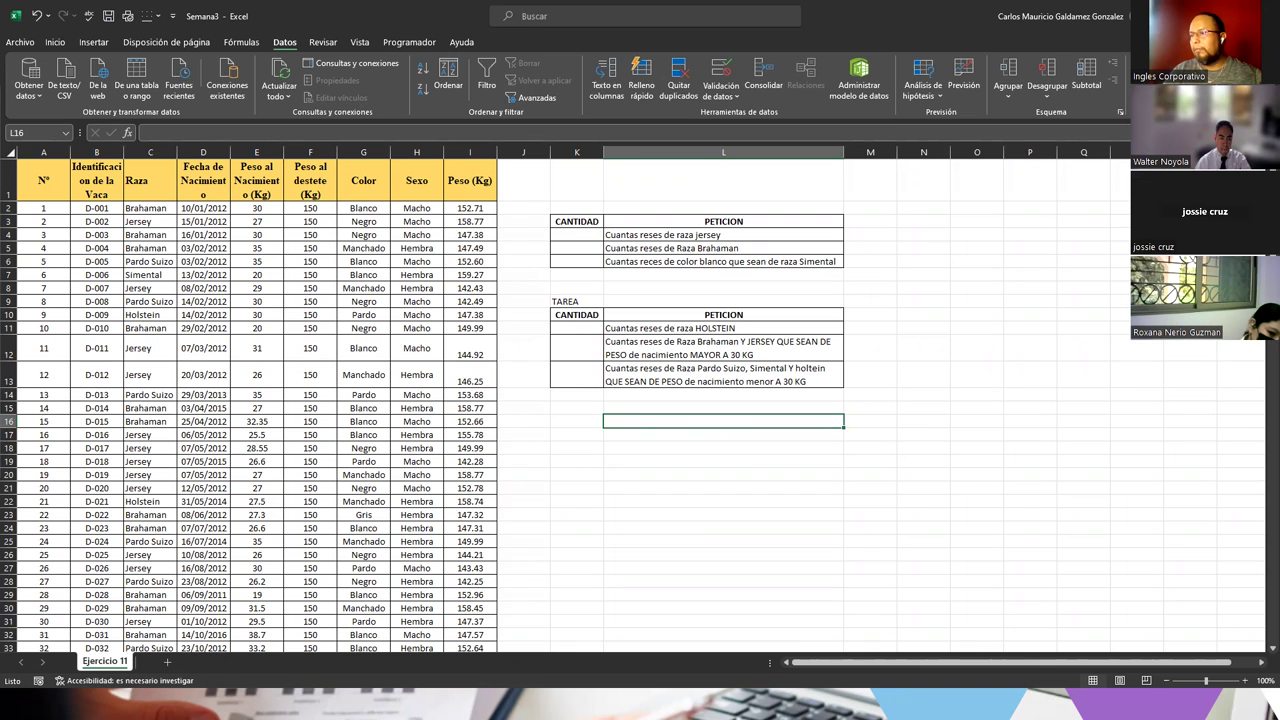
key(alt+Tab)
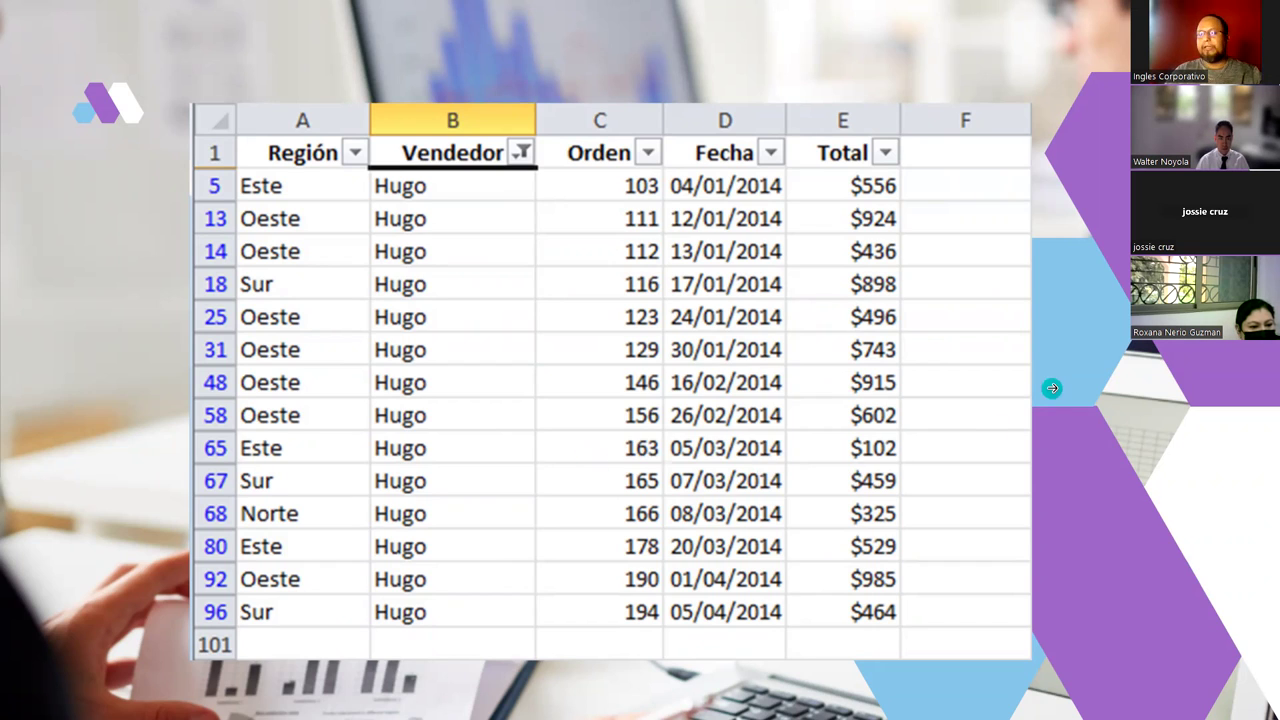
key(Right)
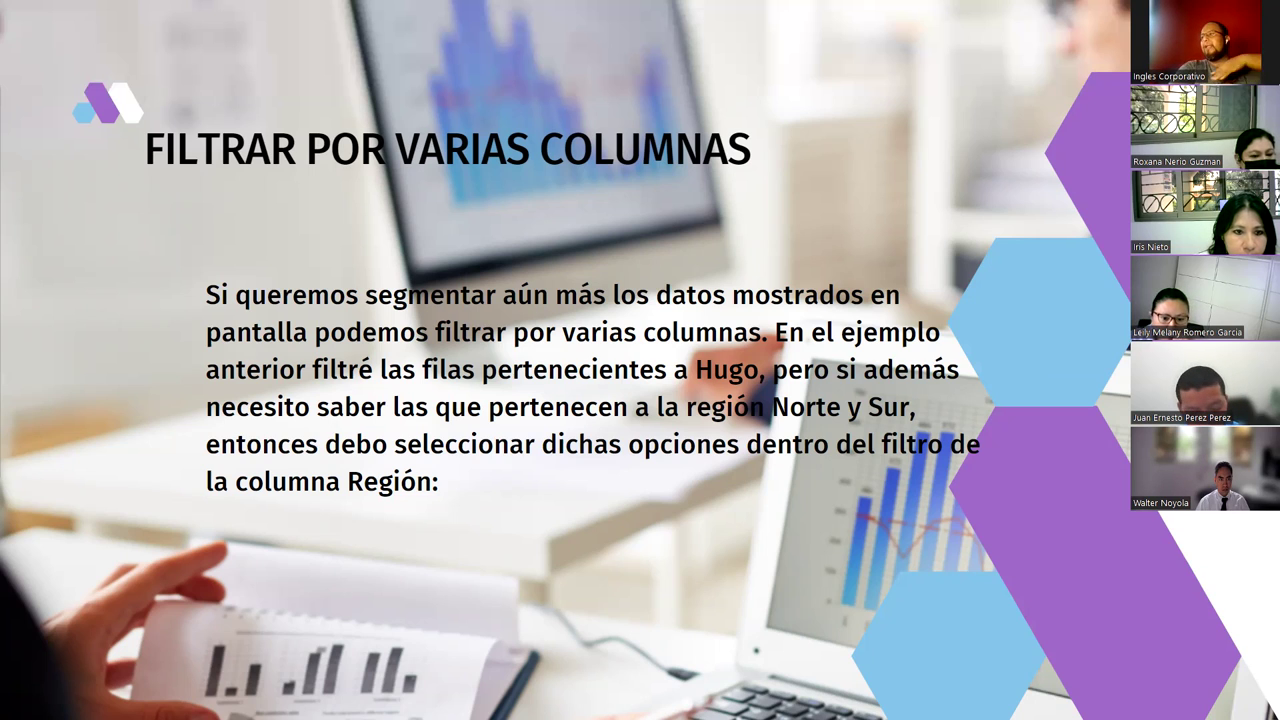
key(Right)
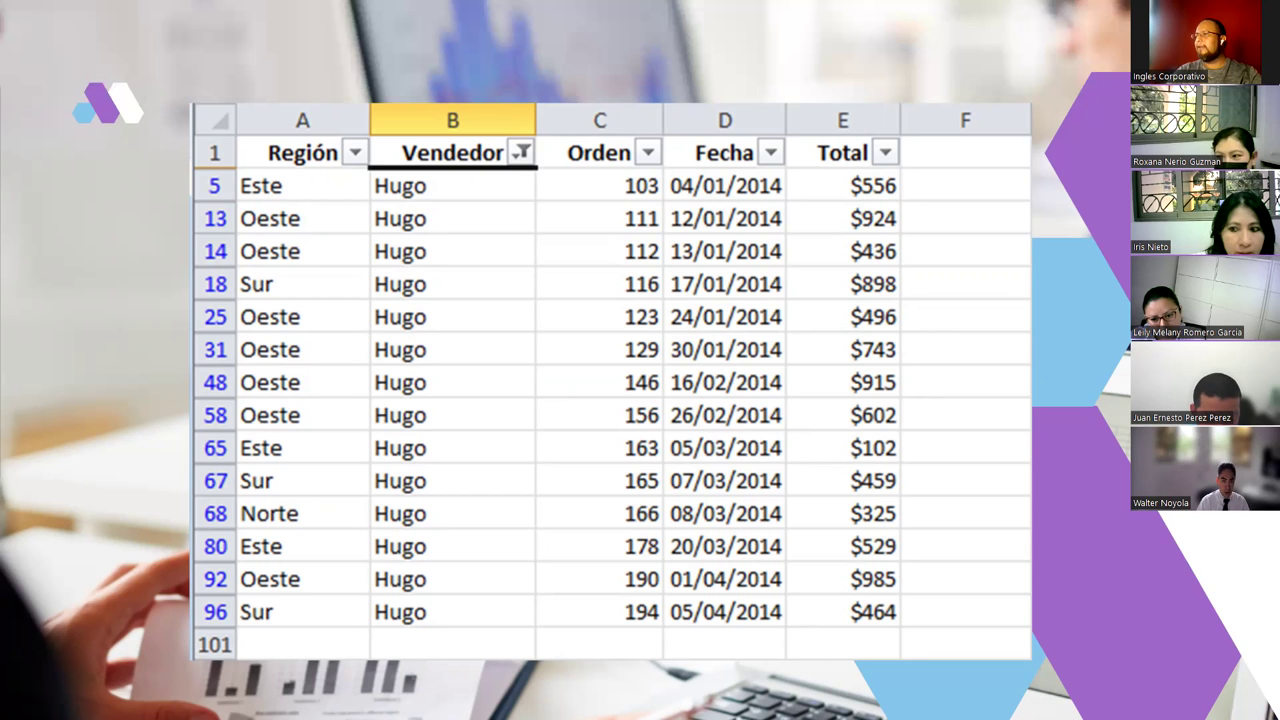
key(Right)
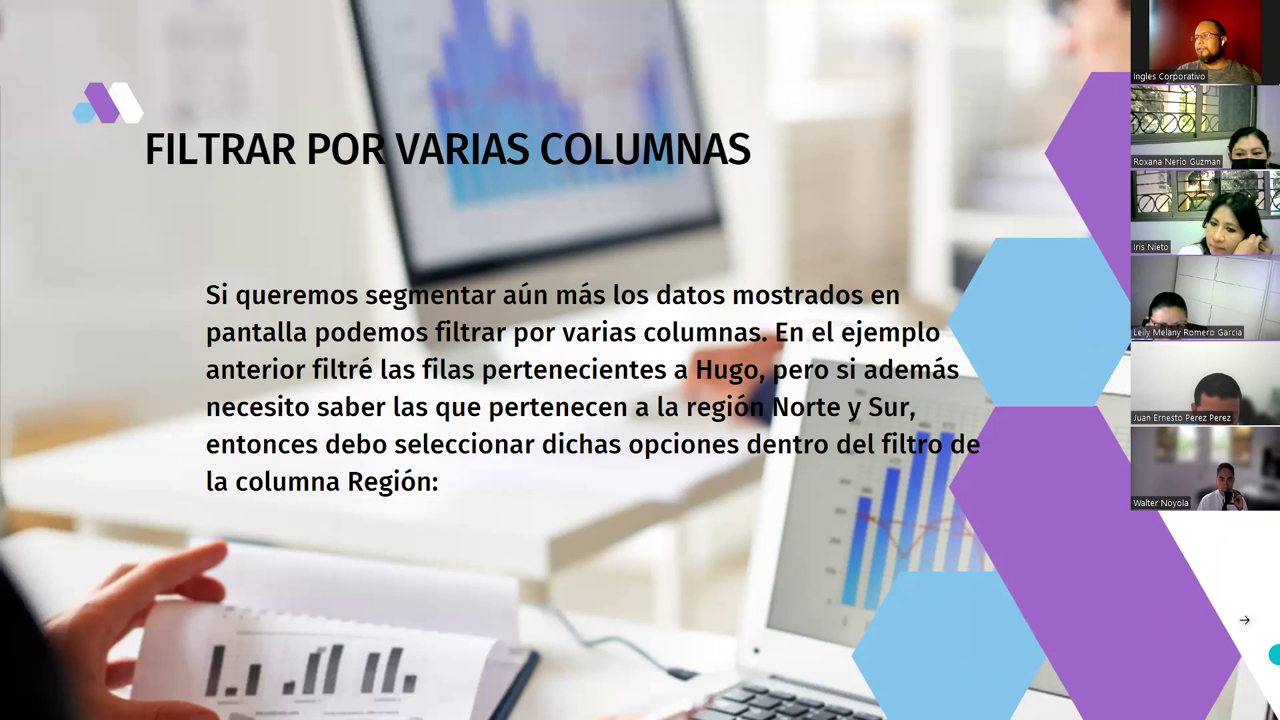
mouse_move(657, 531)
click(984, 461)
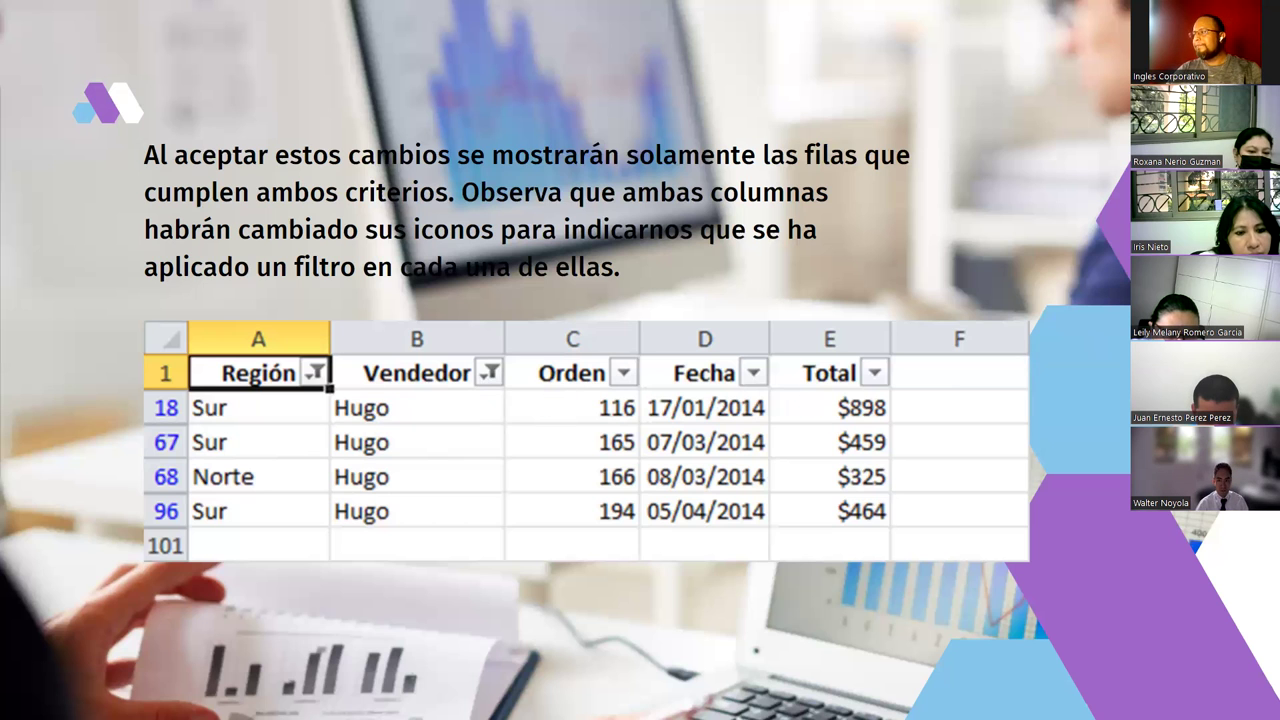
key(Right)
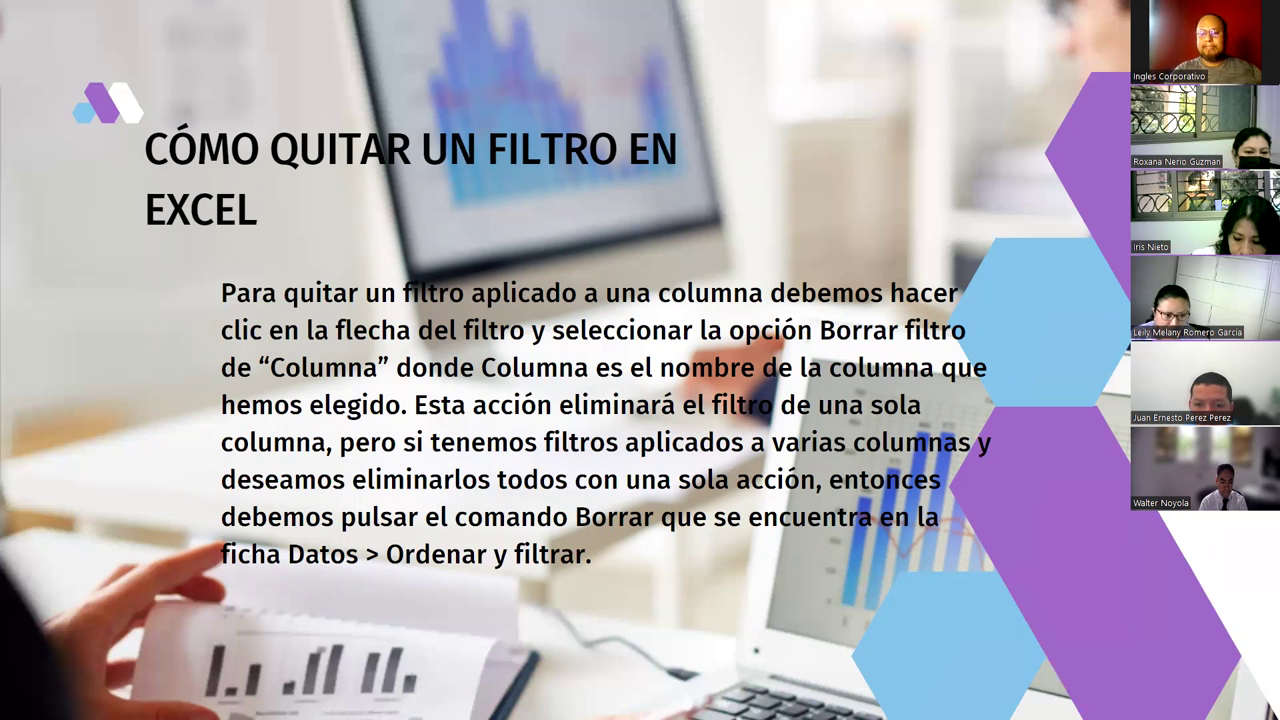
key(Left)
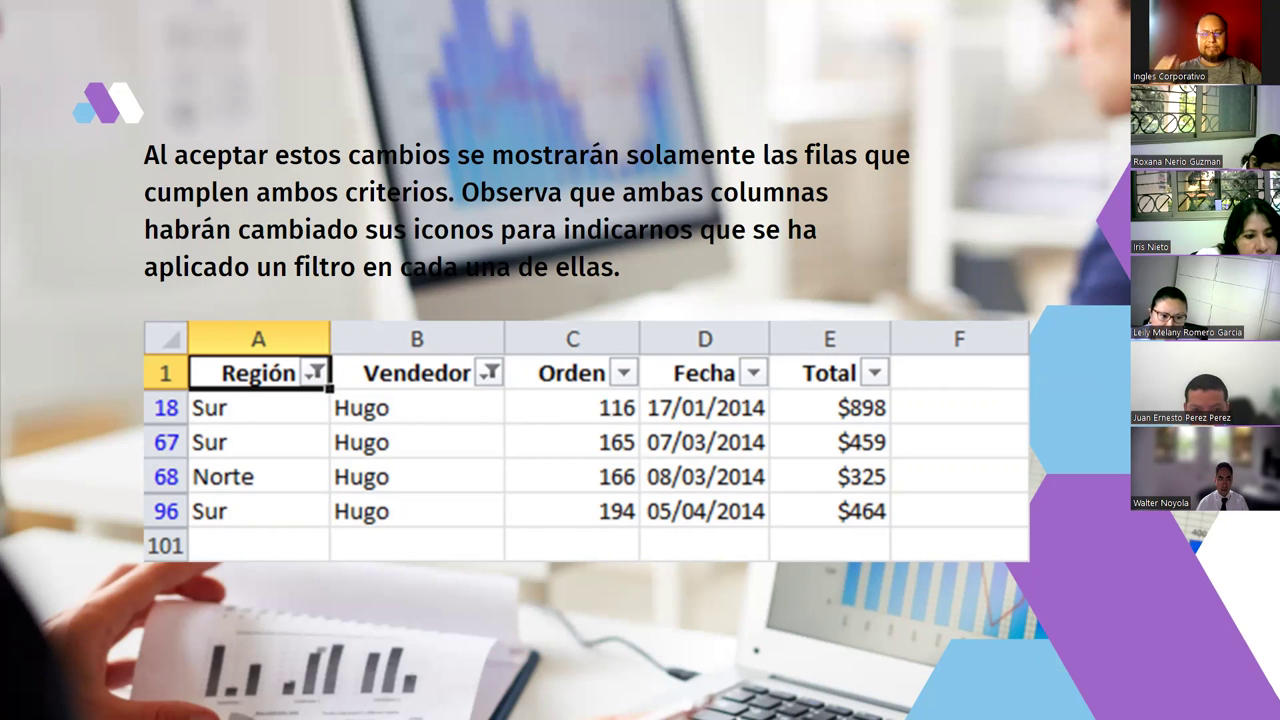
key(Right)
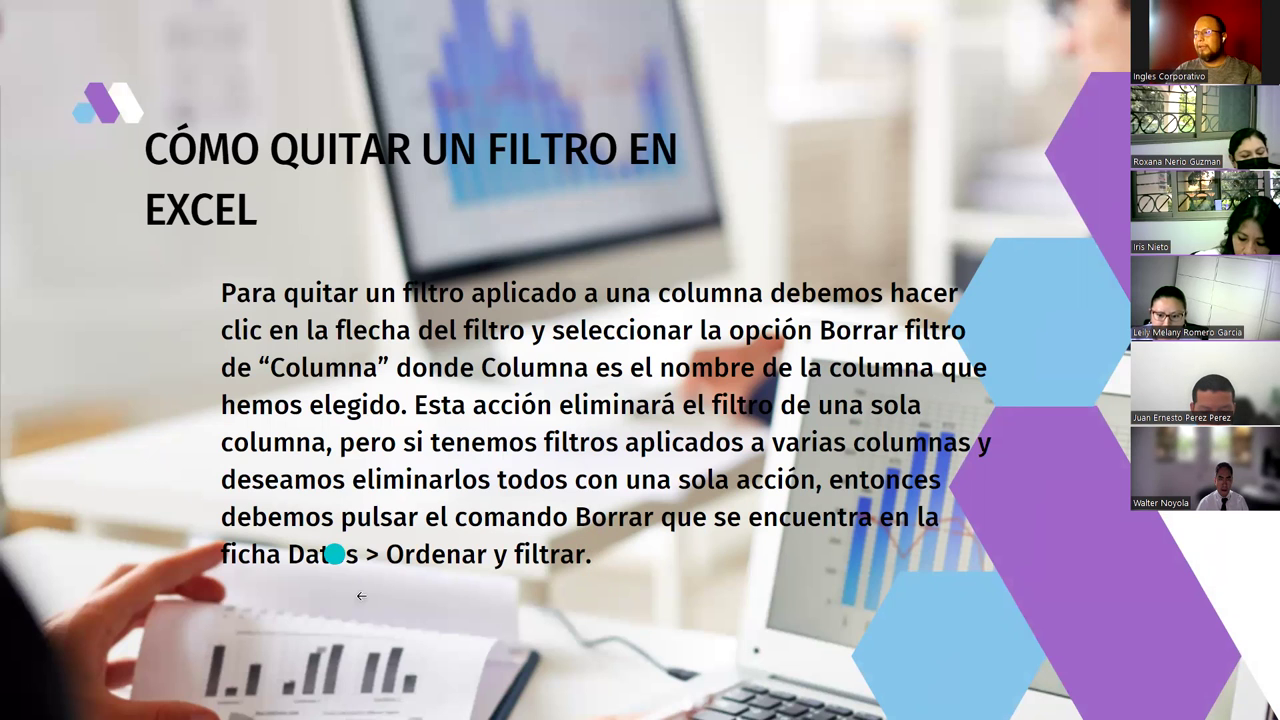
click(1070, 452)
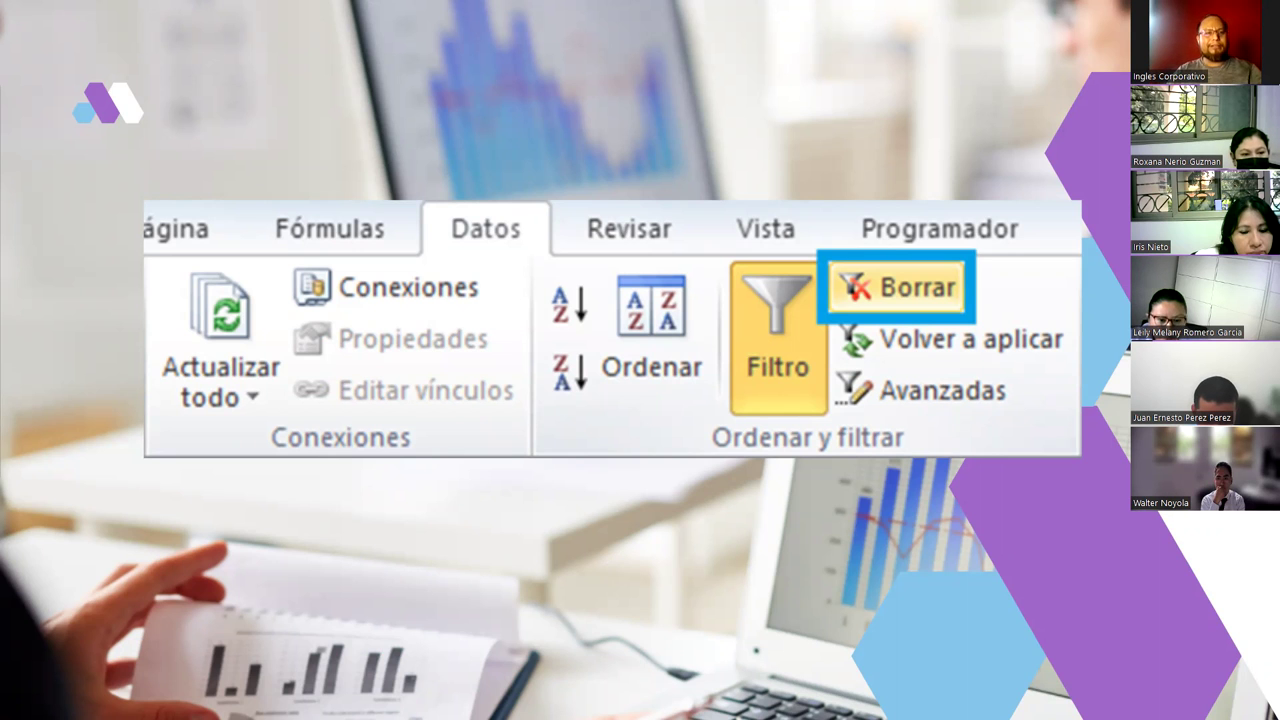
click(1112, 387)
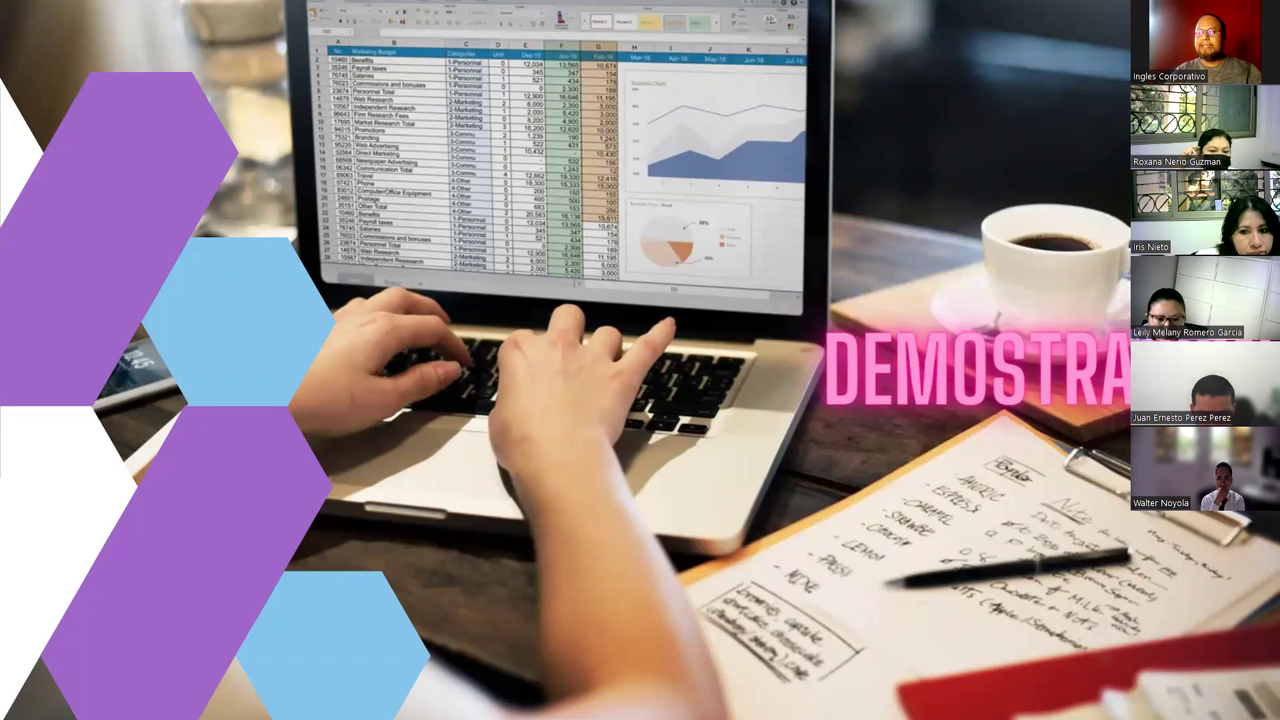
key(alt+Tab)
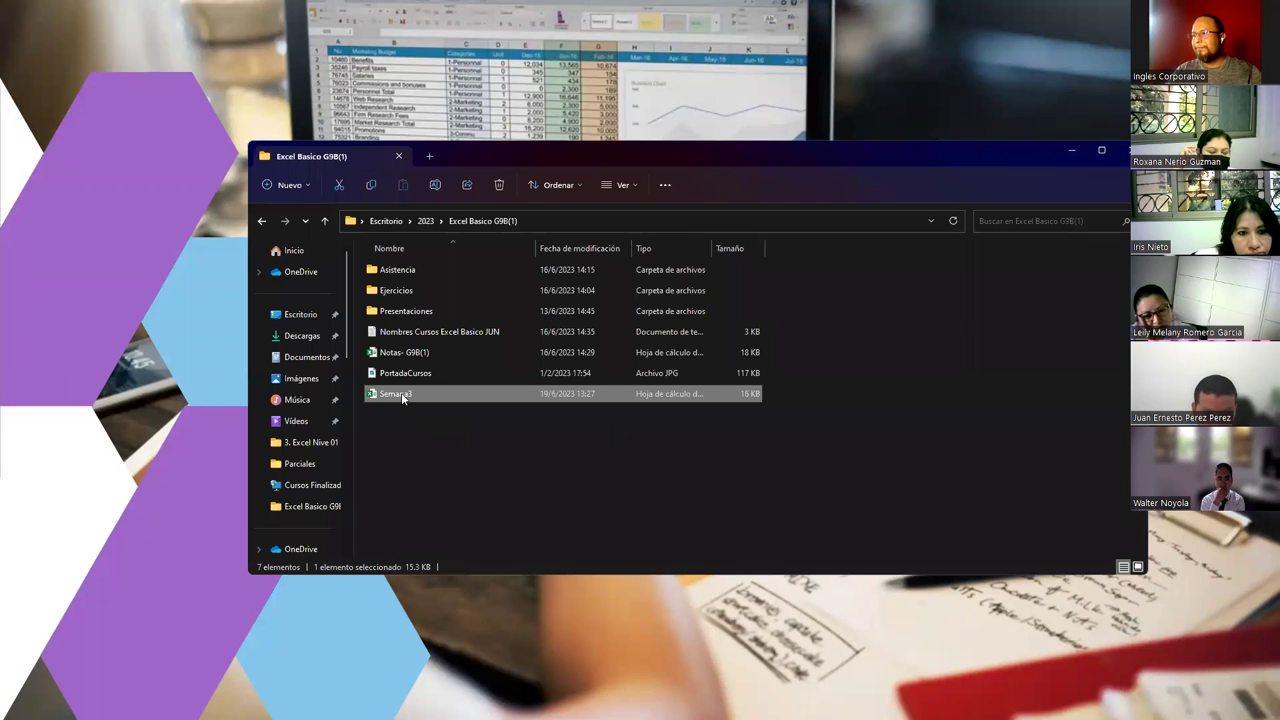
click(1069, 154)
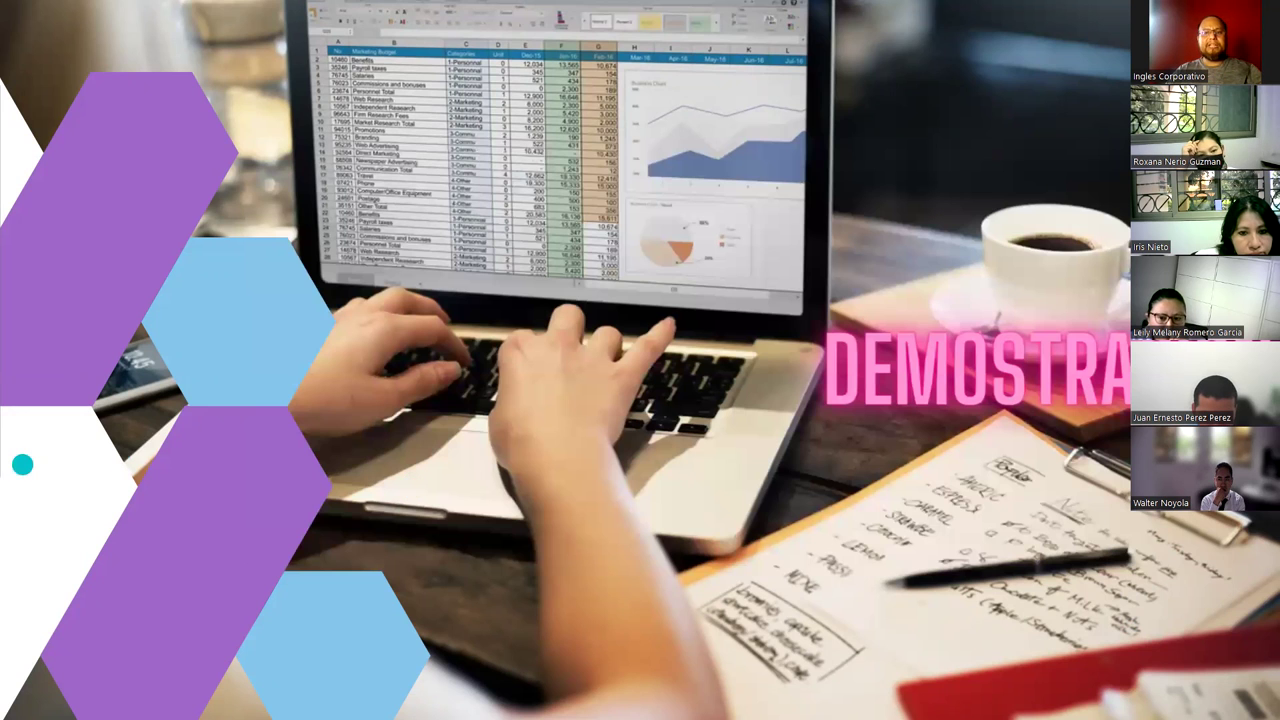
- Switch to the Semana3 workbook in Excel and go from the Nº header to the last numbered cattle record
key(alt+Tab)
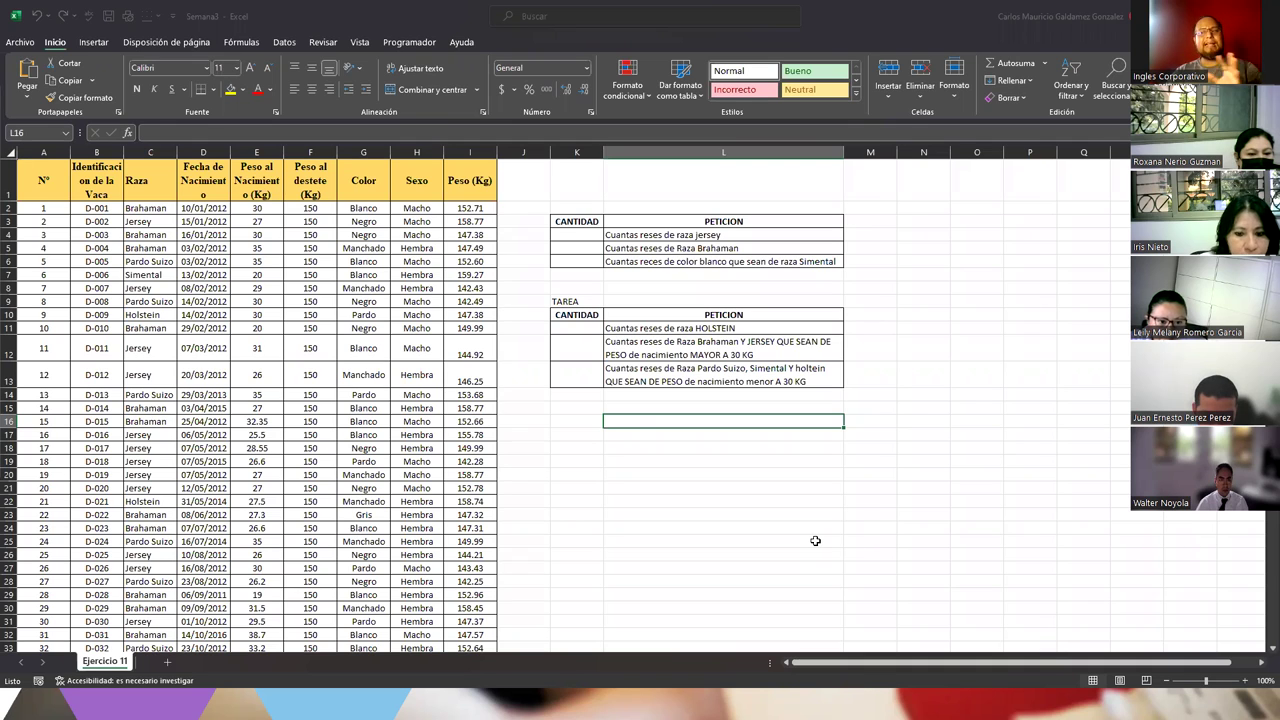
click(38, 180)
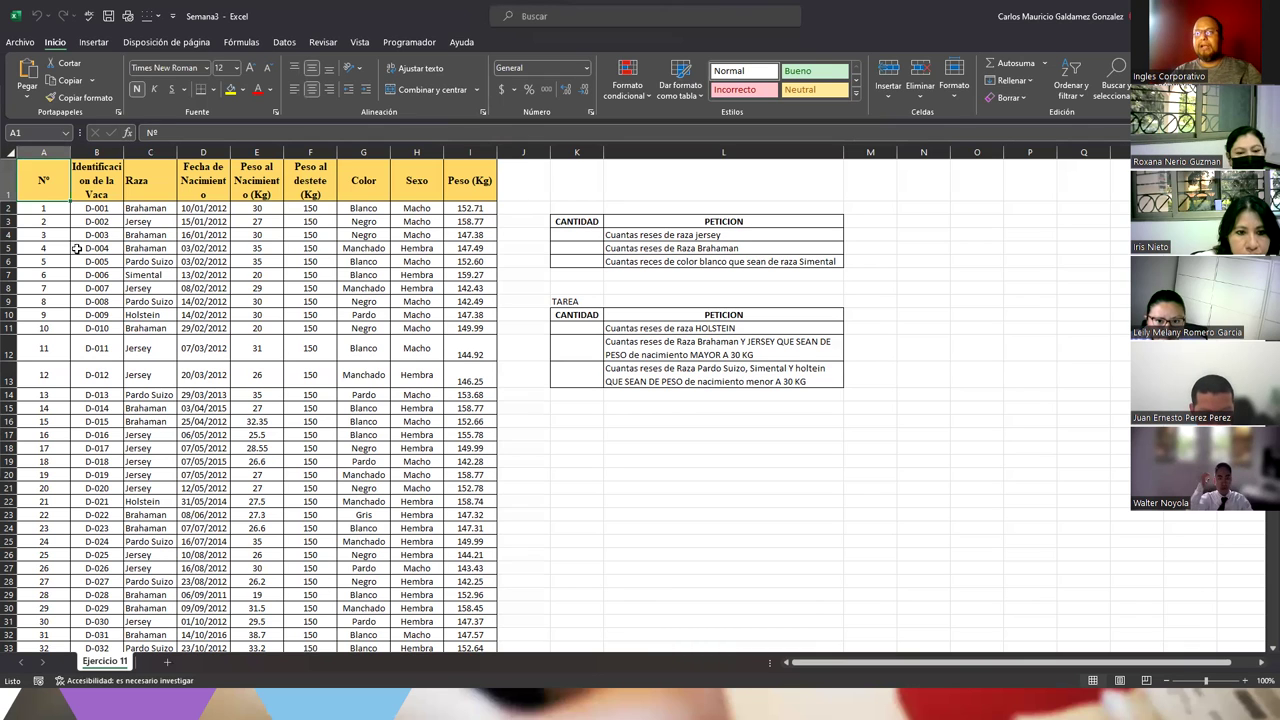
mouse_move(40, 180)
mouse_down()
mouse_move(295, 282)
mouse_move(36, 185)
mouse_up()
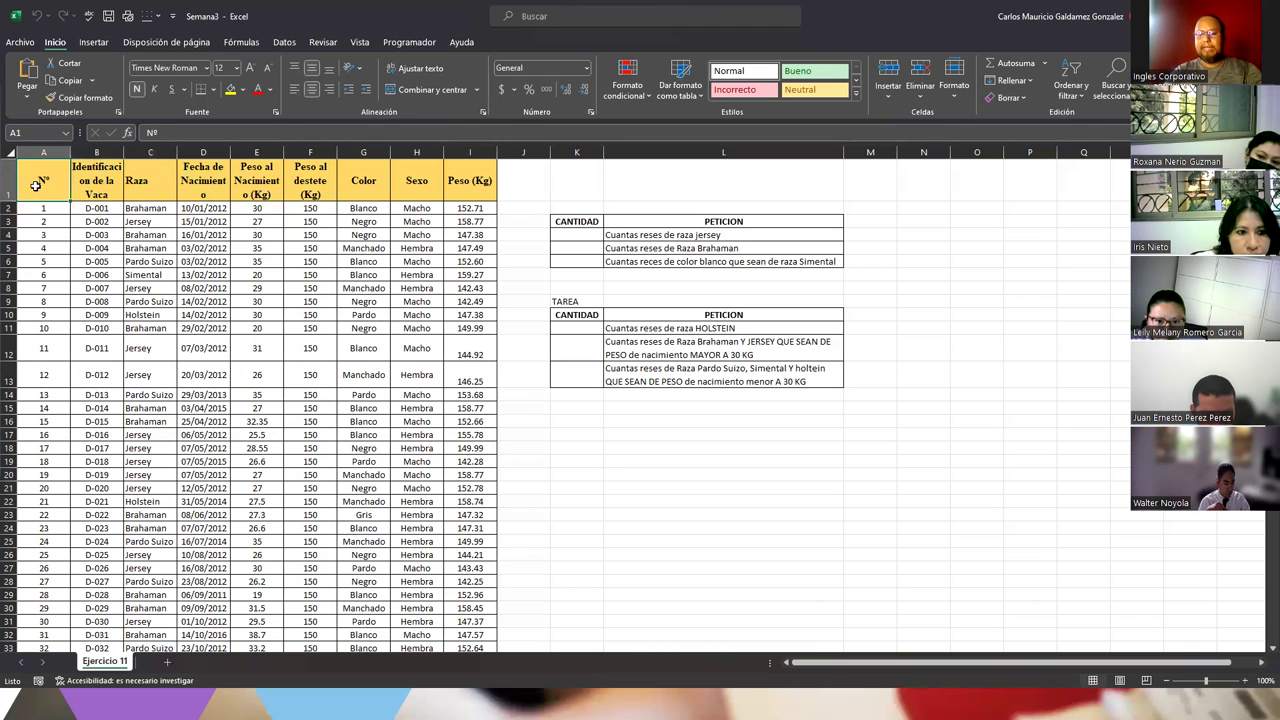
key(ctrl+Down)
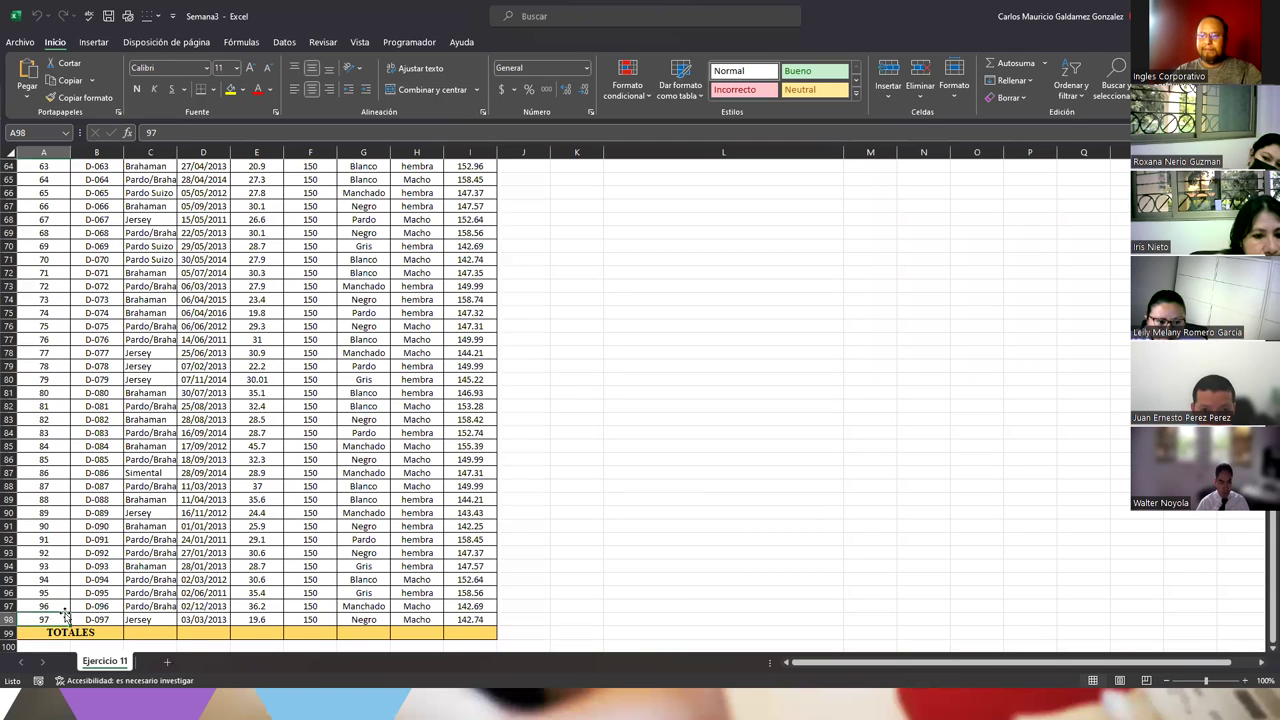
- Review the last cattle record, return to the header row, and widen the Fecha de Nacimiento, Peso al Nacimiento and Peso al destete columns
drag(45, 617, 455, 619)
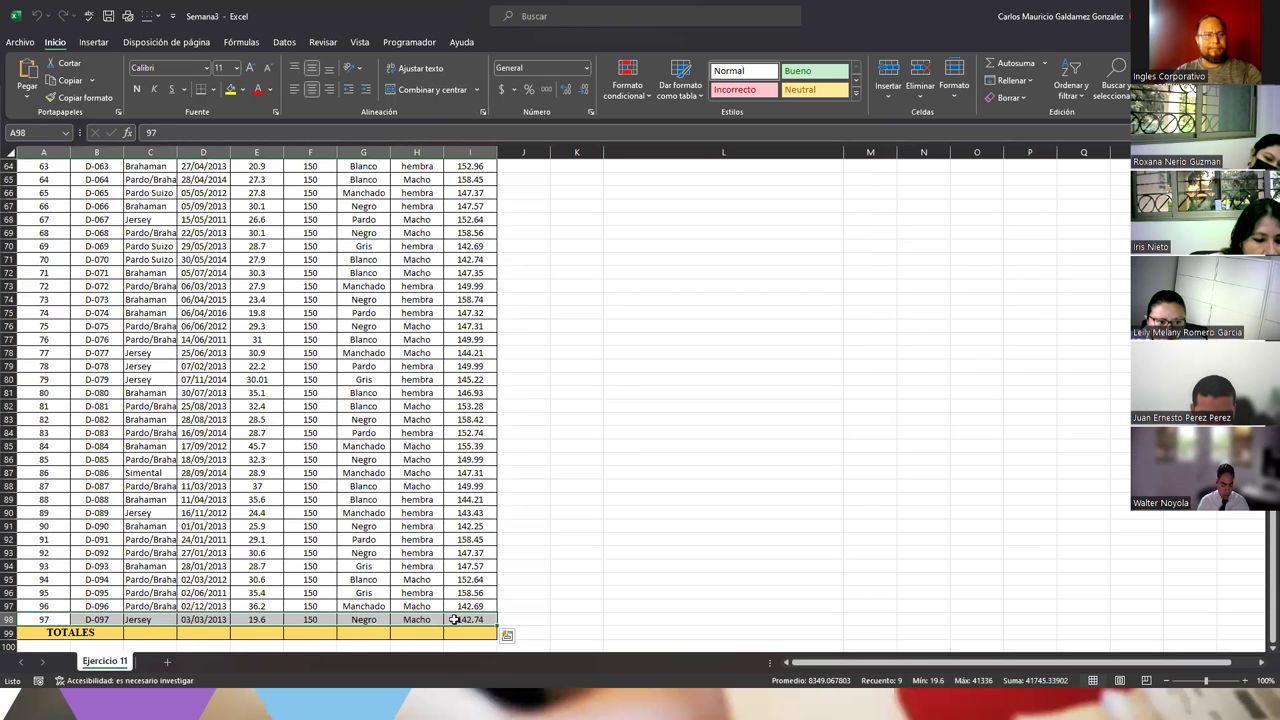
key(Right)
key(ctrl+Up)
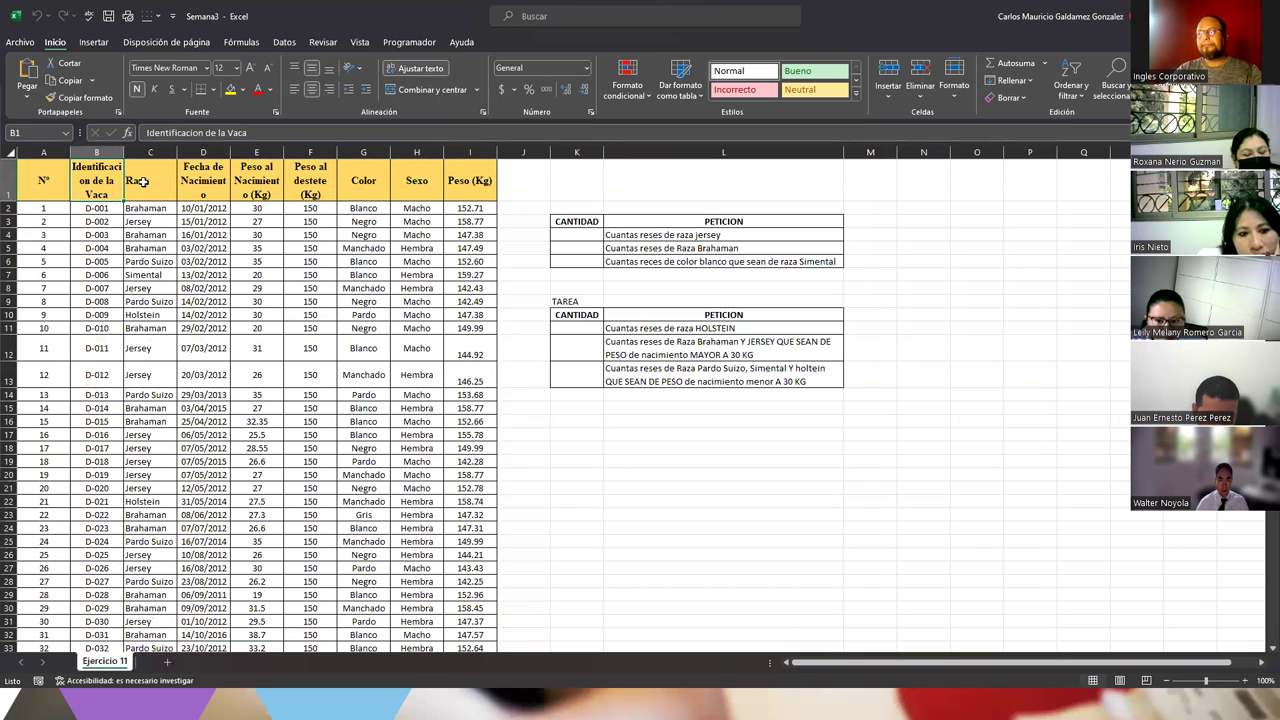
click(143, 181)
drag(230, 152, 301, 152)
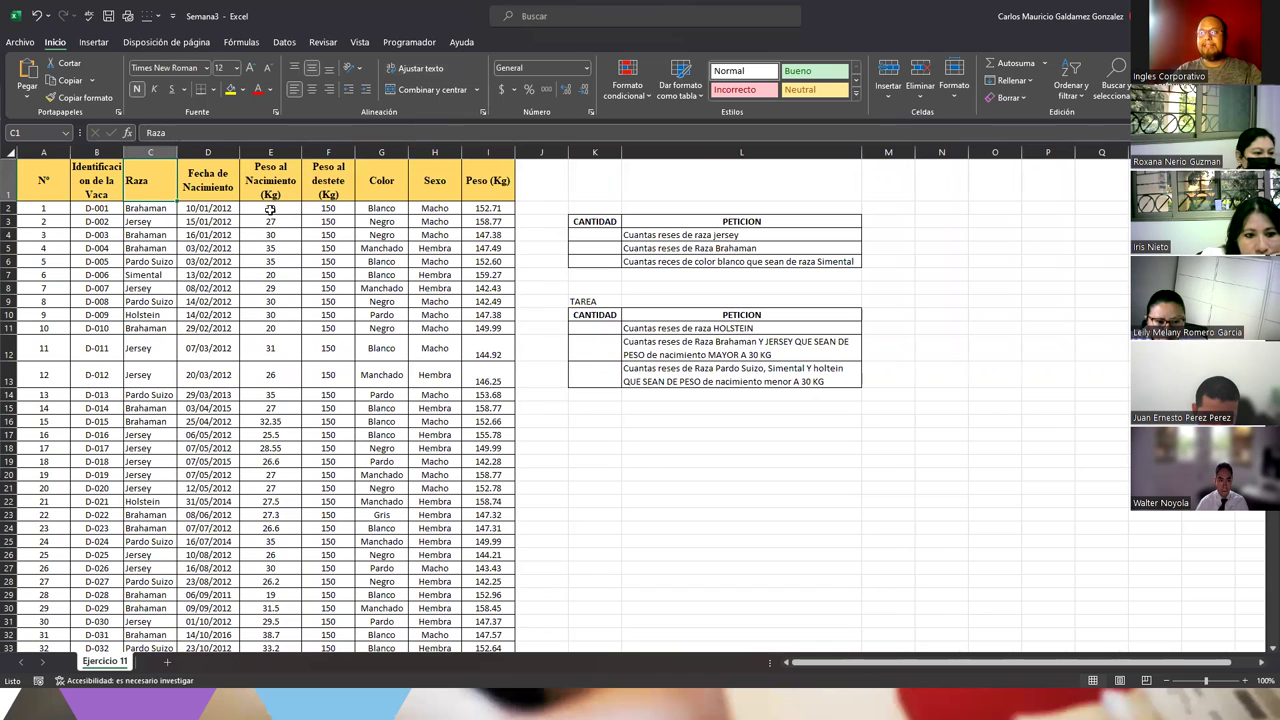
drag(357, 152, 363, 152)
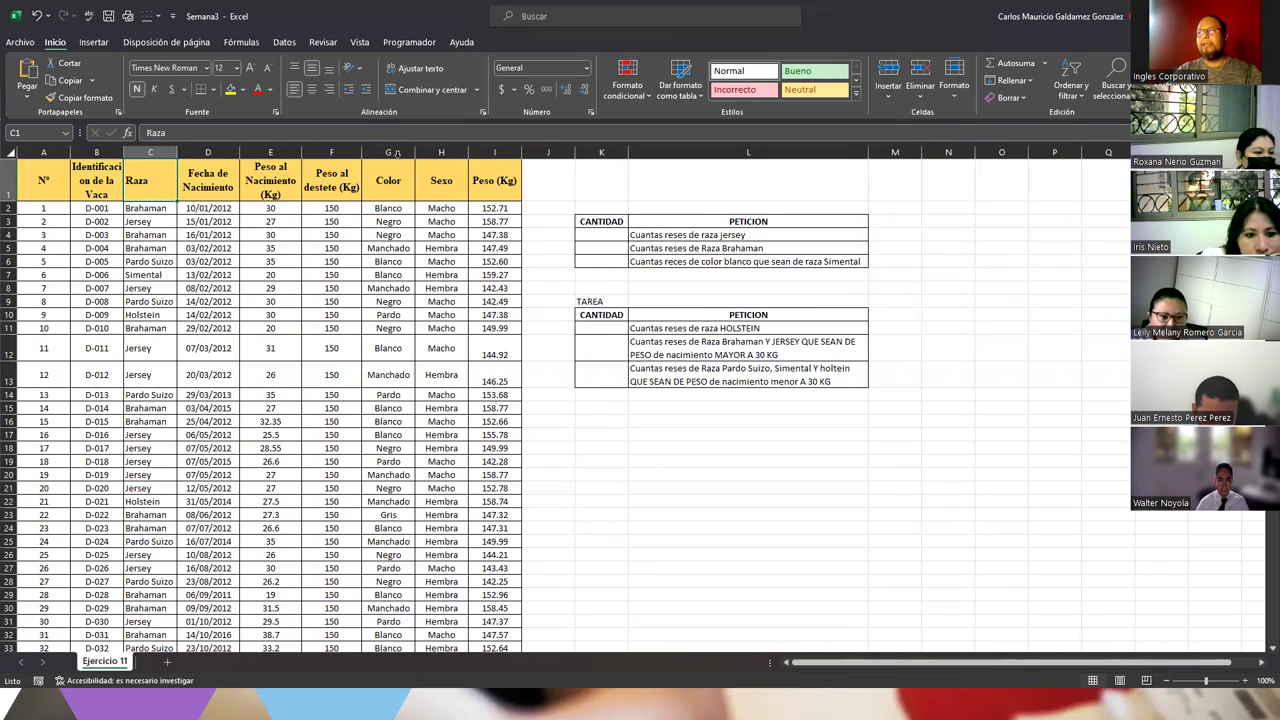
- Examine the Color, Sexo and Peso (Kg) columns and the full stored value of the first record's Peso (Kg)
click(397, 153)
click(441, 153)
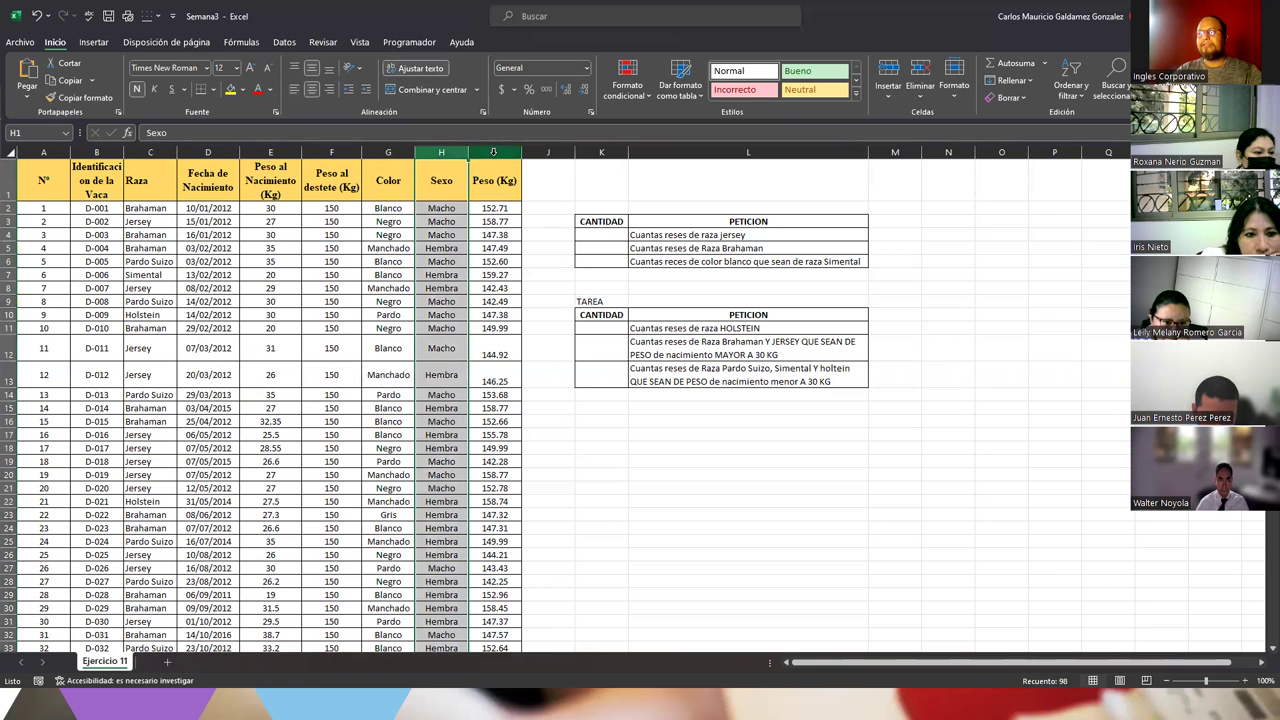
click(493, 152)
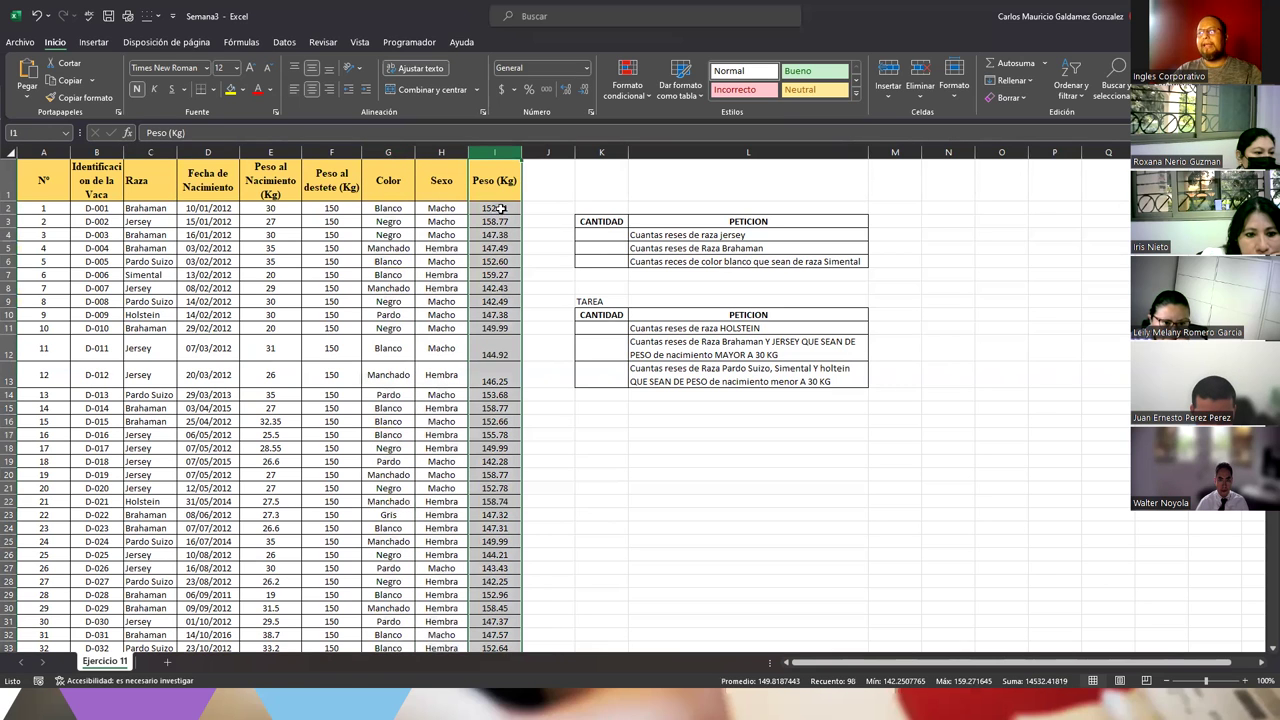
click(501, 208)
click(323, 209)
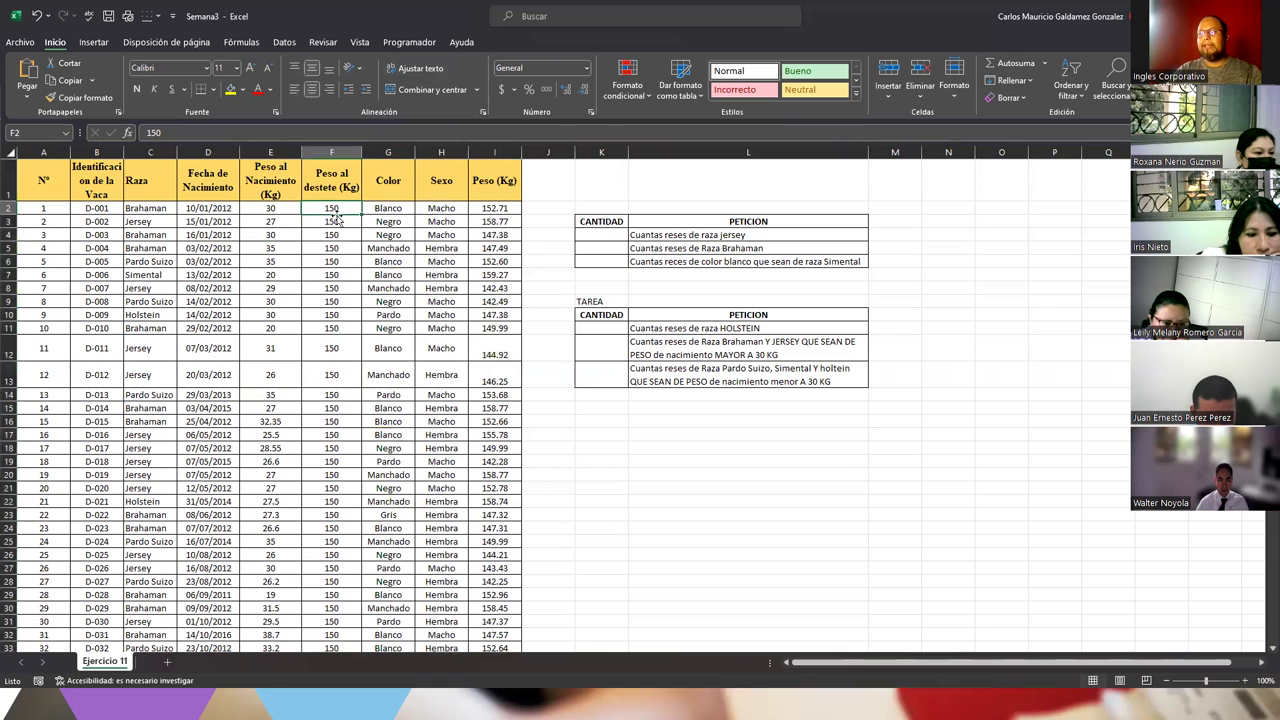
click(481, 210)
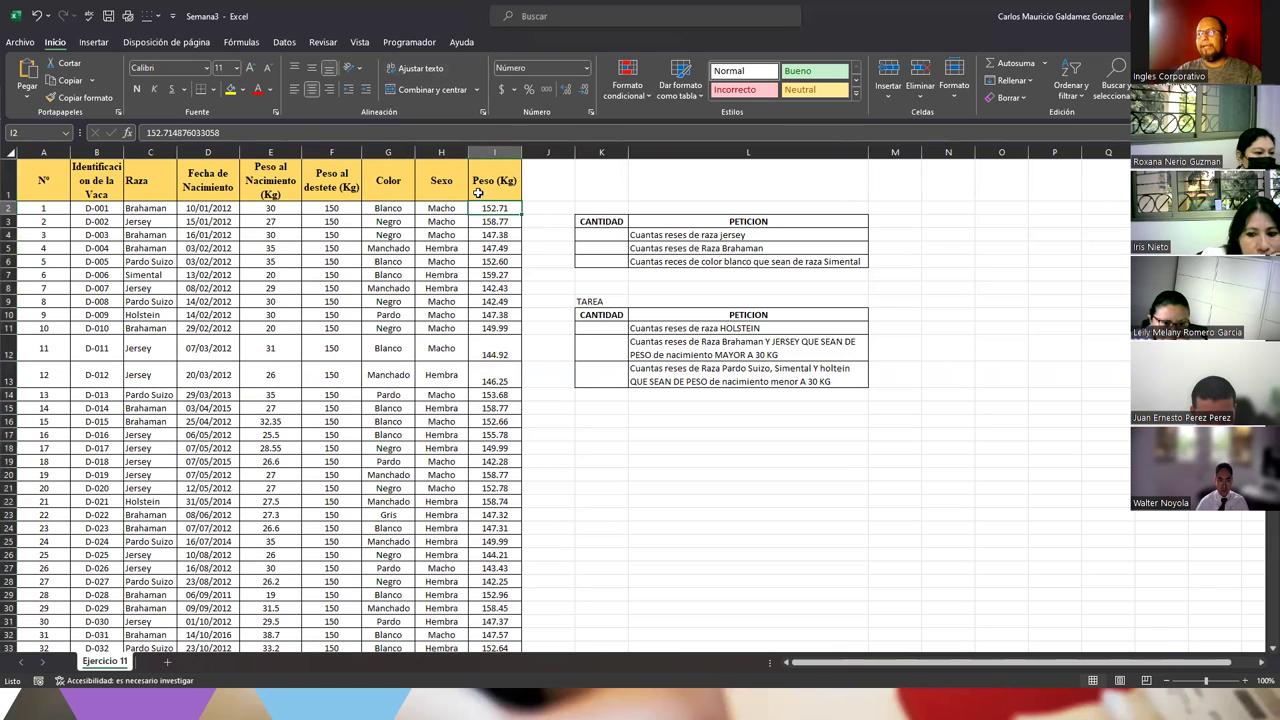
key(F2)
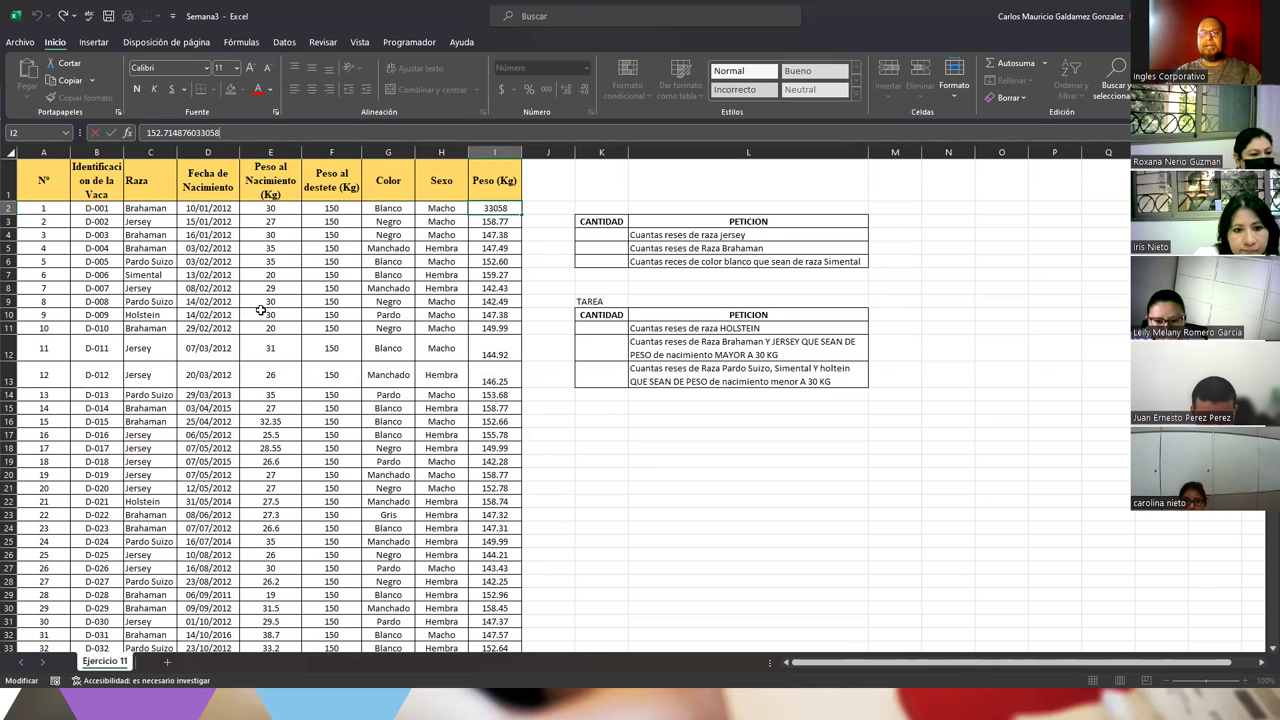
click(254, 398)
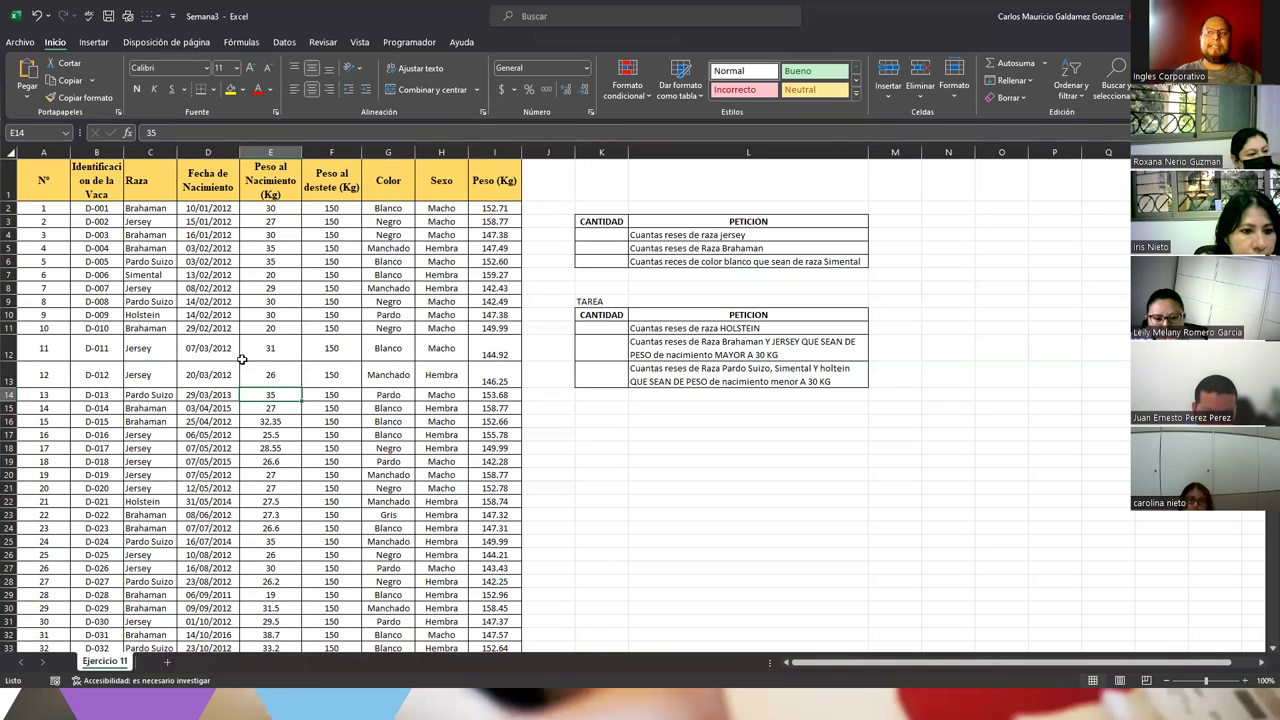
click(57, 187)
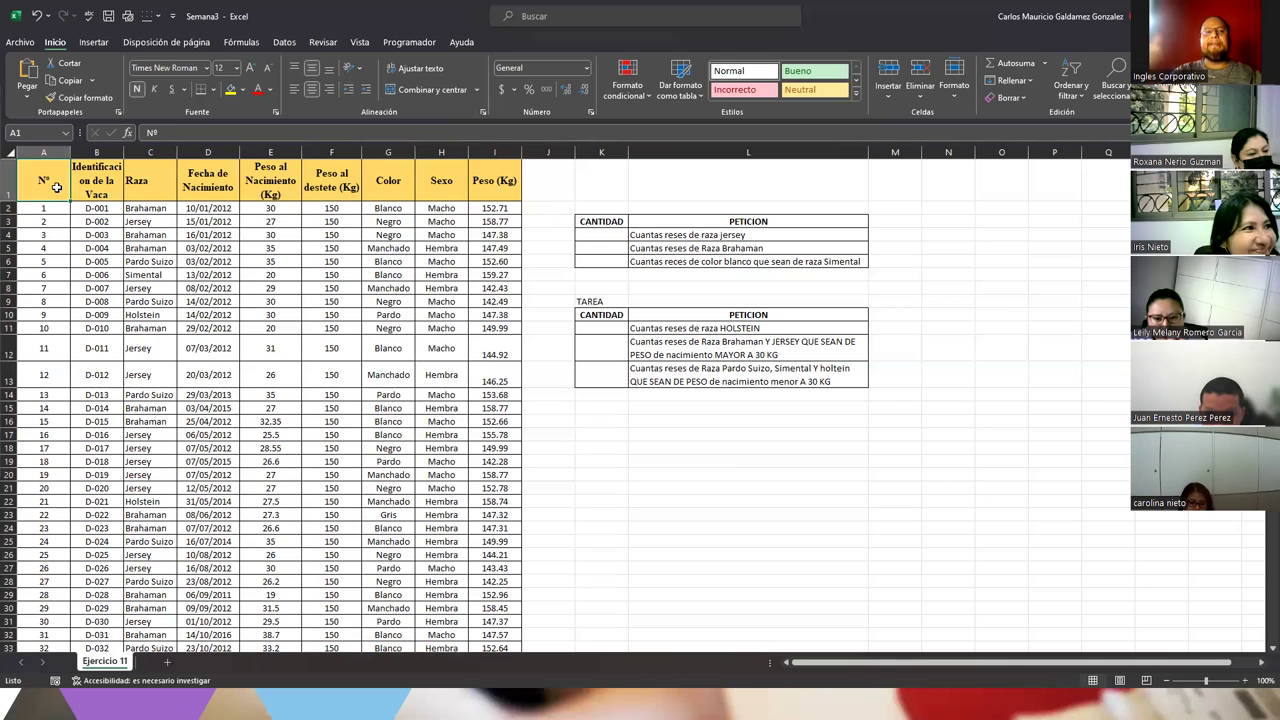
click(148, 288)
click(166, 275)
click(228, 272)
click(106, 274)
click(422, 274)
- Turn on Filter for the cattle table from a cell inside it, and undo the change
click(331, 289)
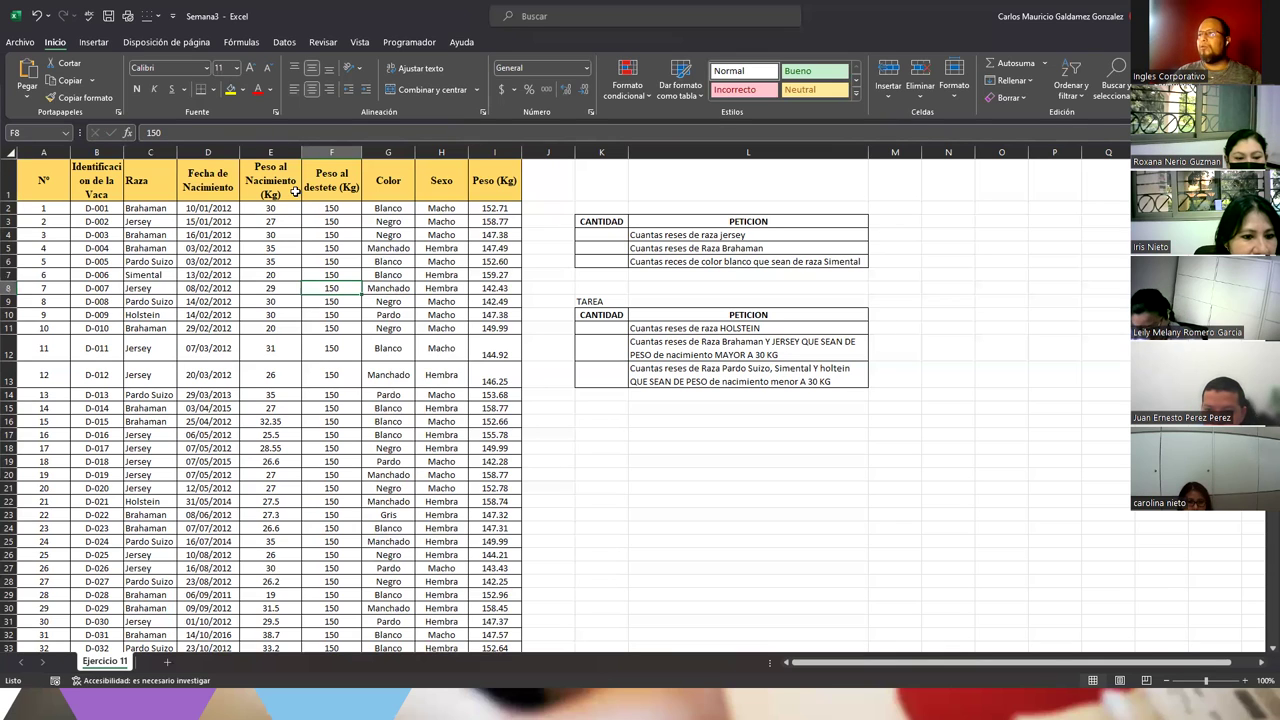
click(284, 44)
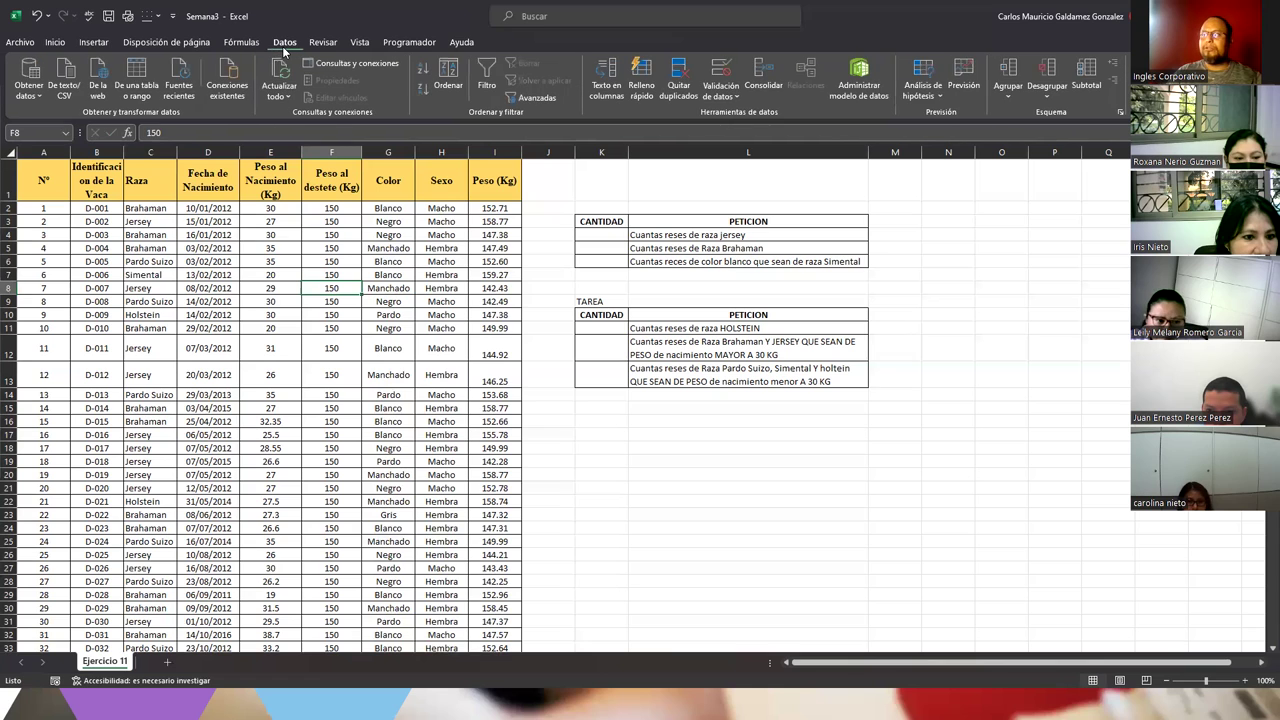
click(487, 76)
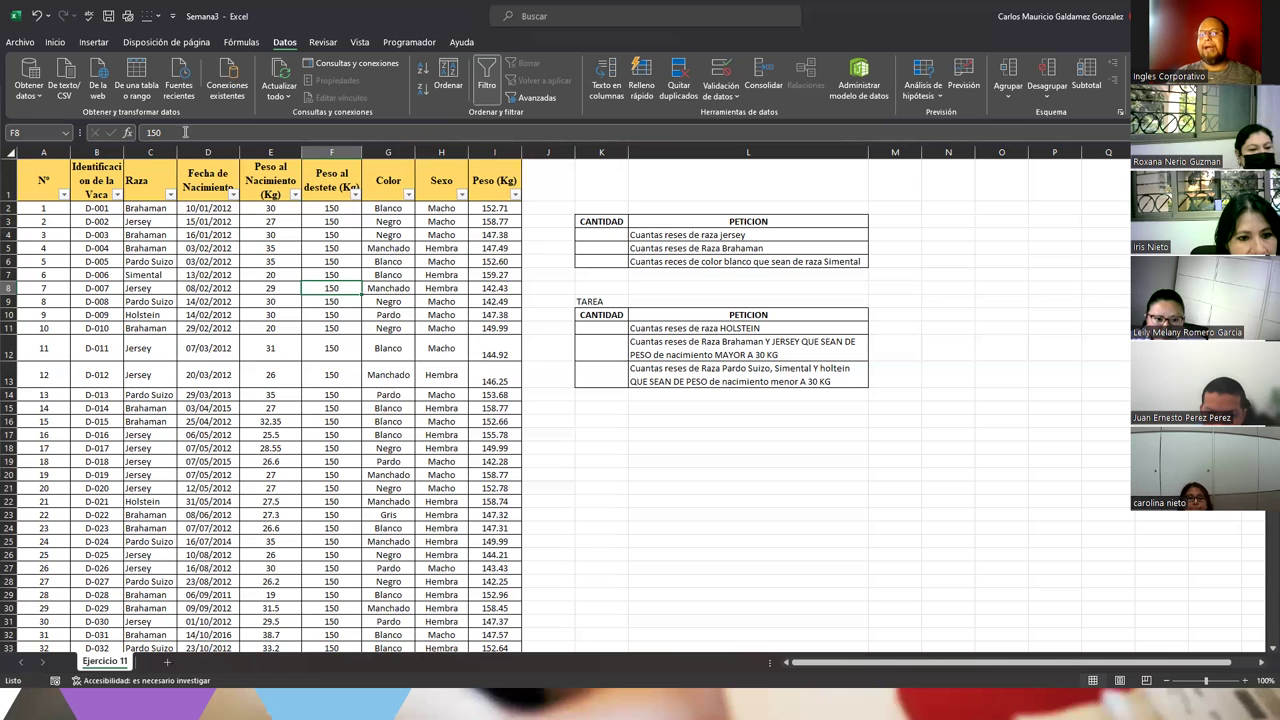
key(ctrl+z)
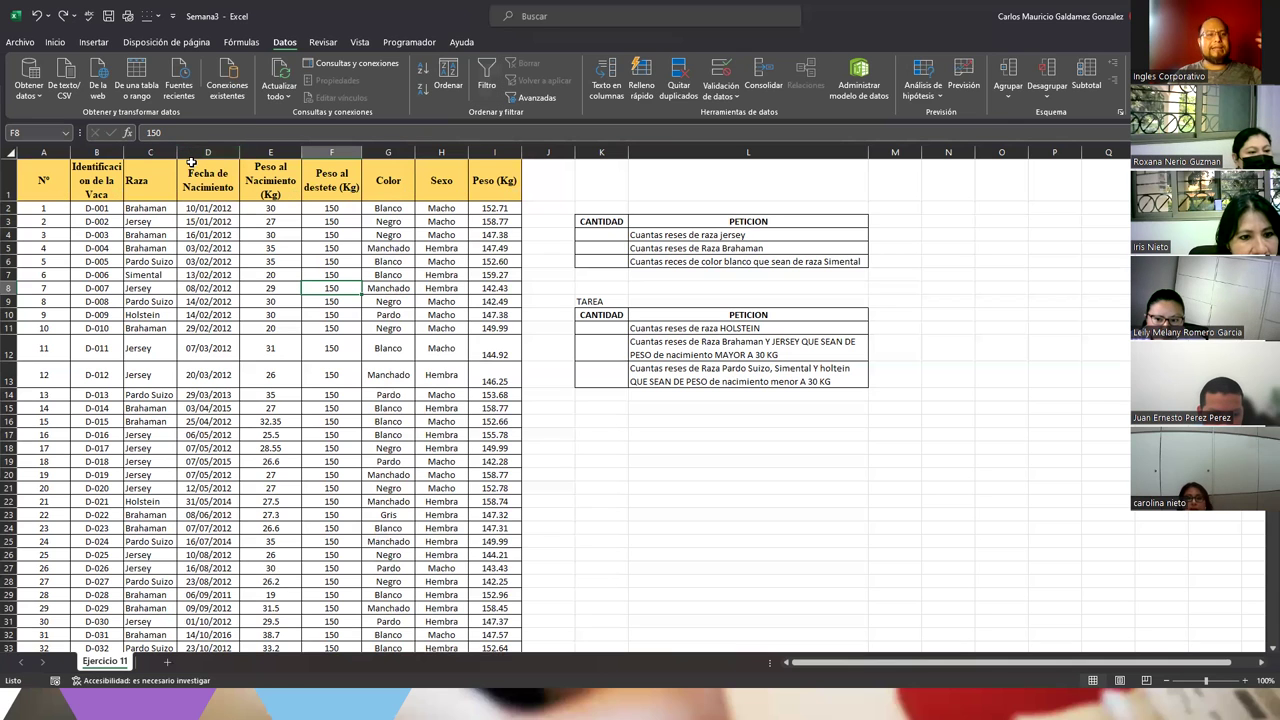
- Enable the header filters through Sort & Filter (Ordenar y filtrar), and switch them off again
scroll(296, 78, up, 2)
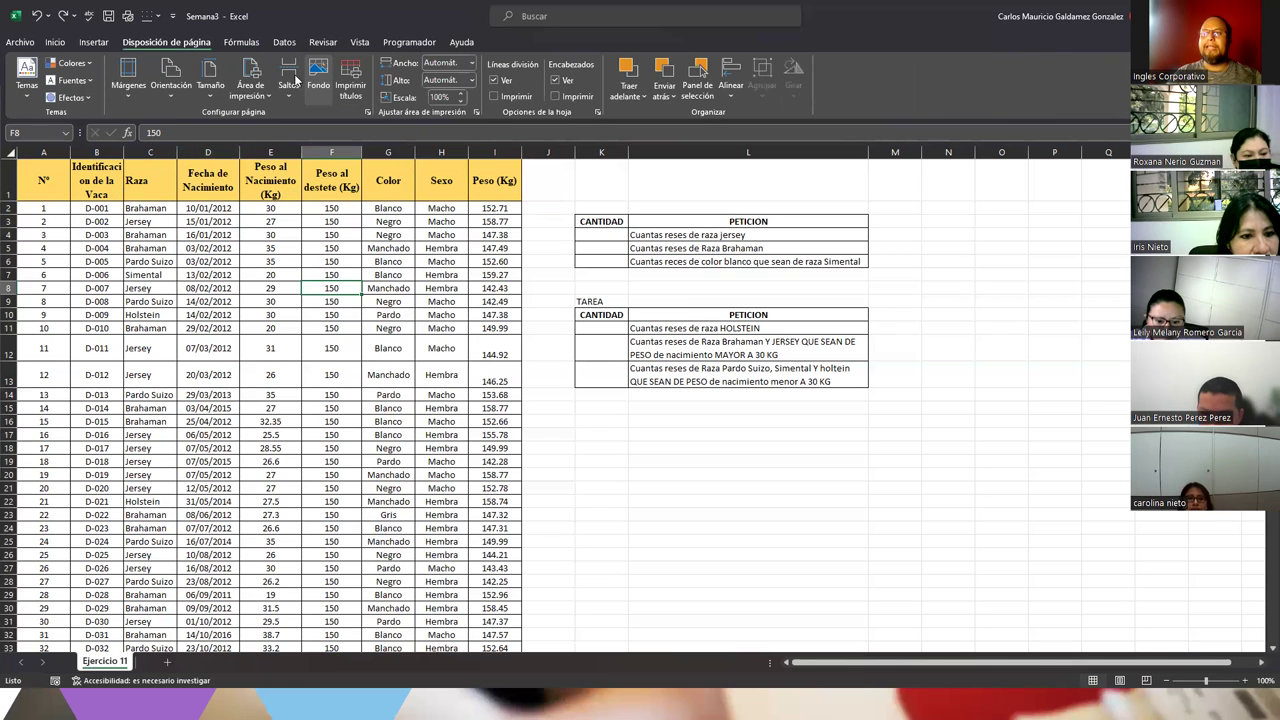
scroll(294, 72, up, 2)
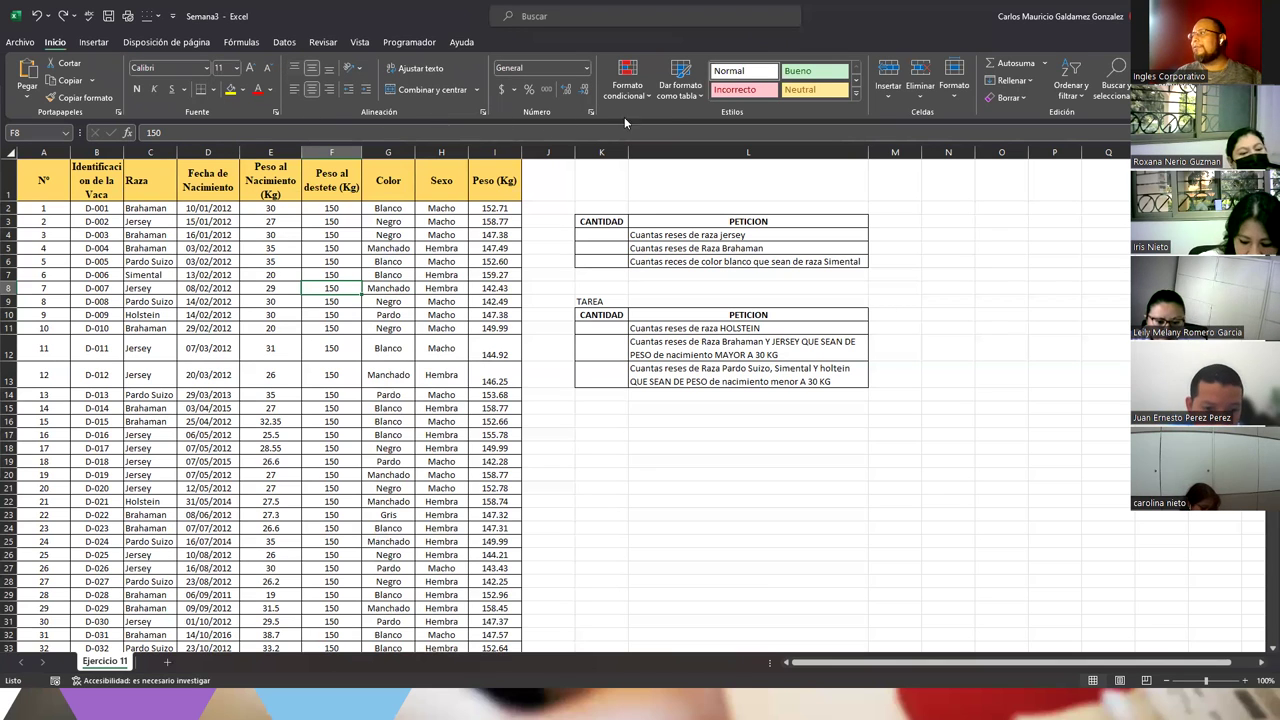
click(1082, 100)
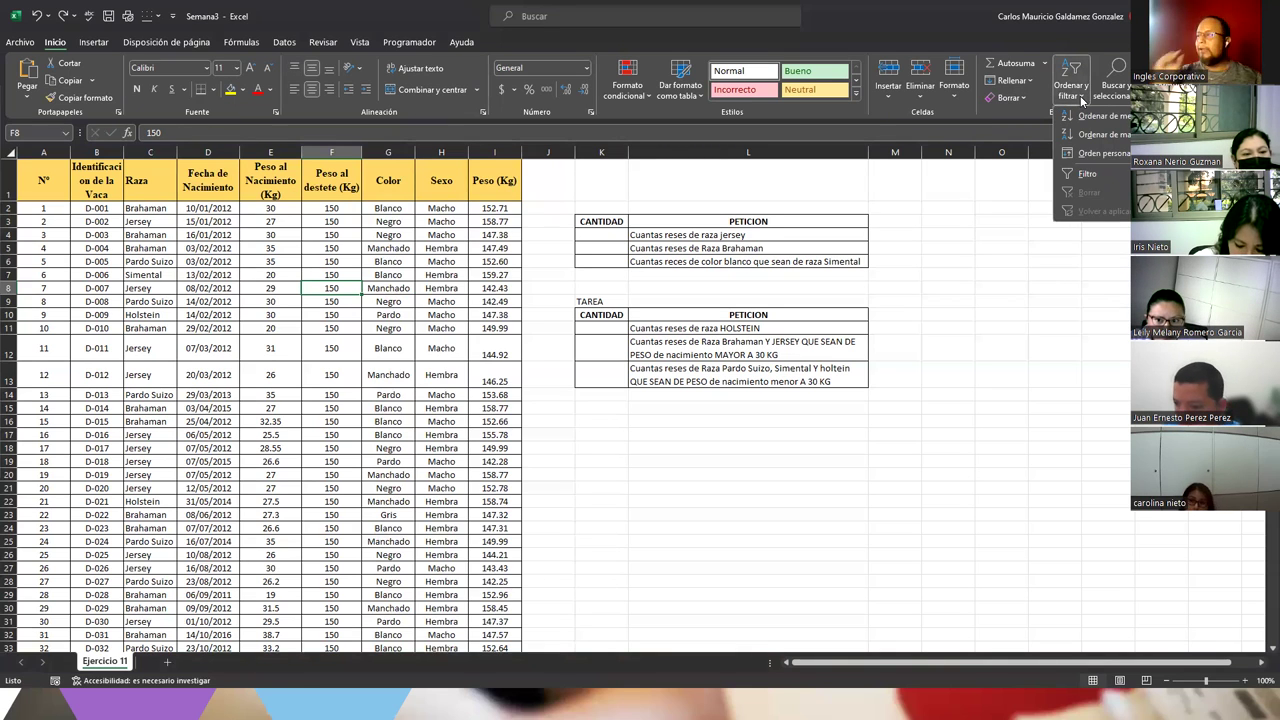
click(1101, 179)
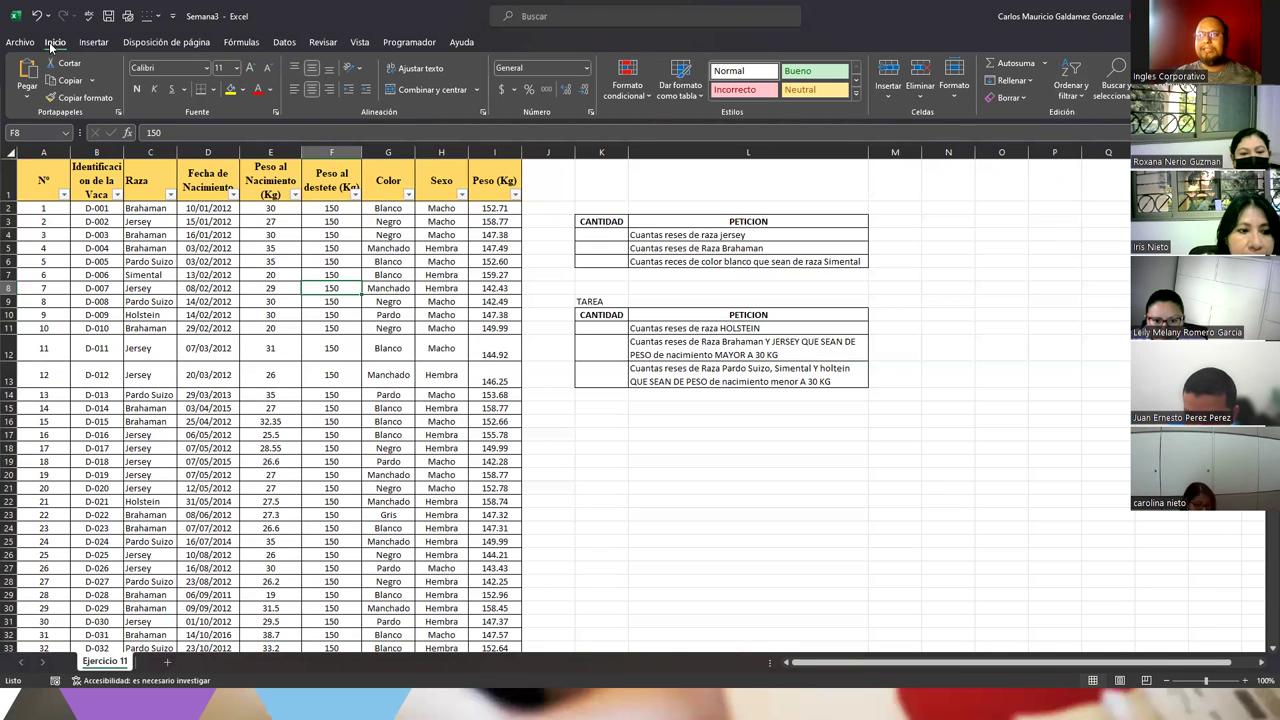
click(284, 44)
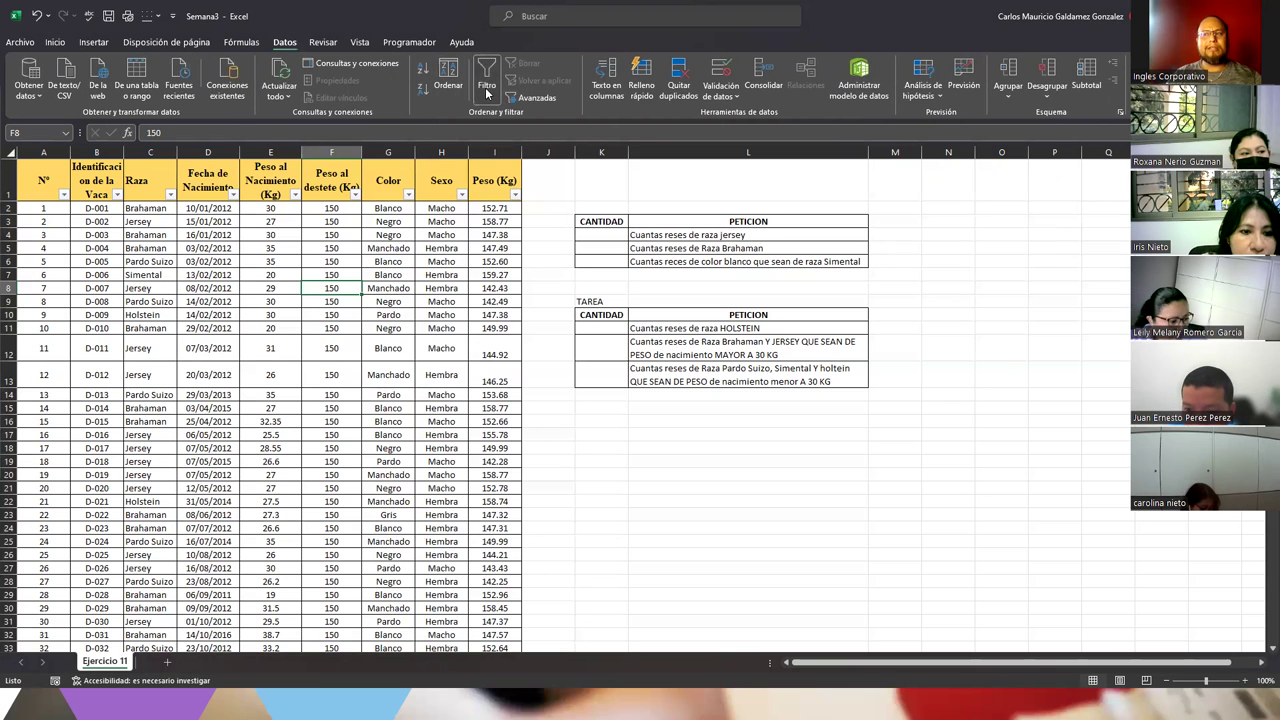
click(54, 42)
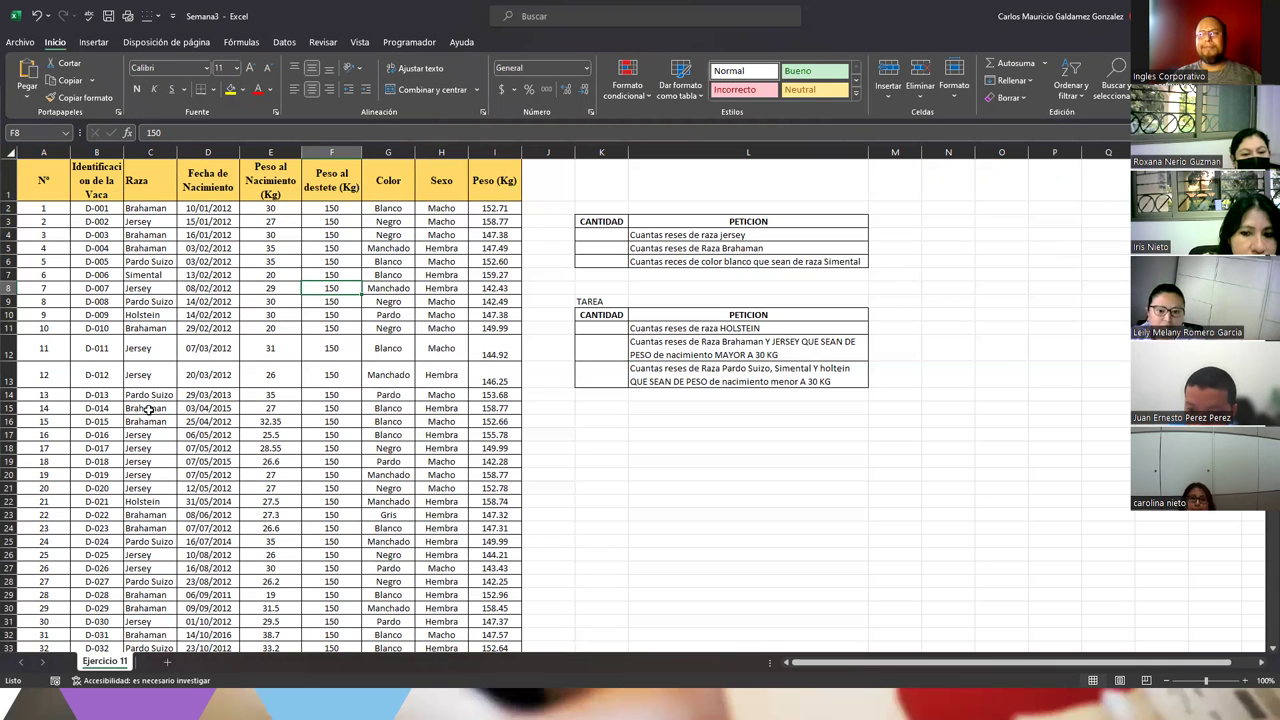
- Check the Filter command's description, and toggle the header filters on and off from the Simental cell under Raza
click(283, 42)
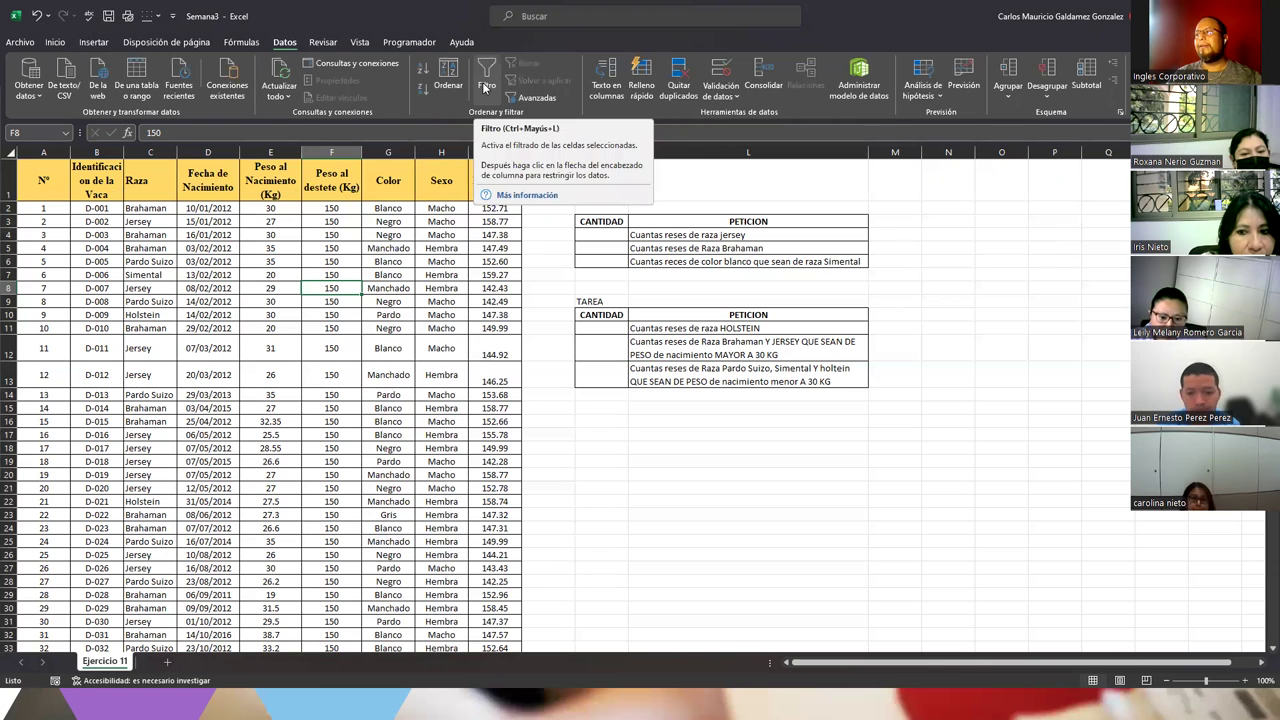
click(54, 42)
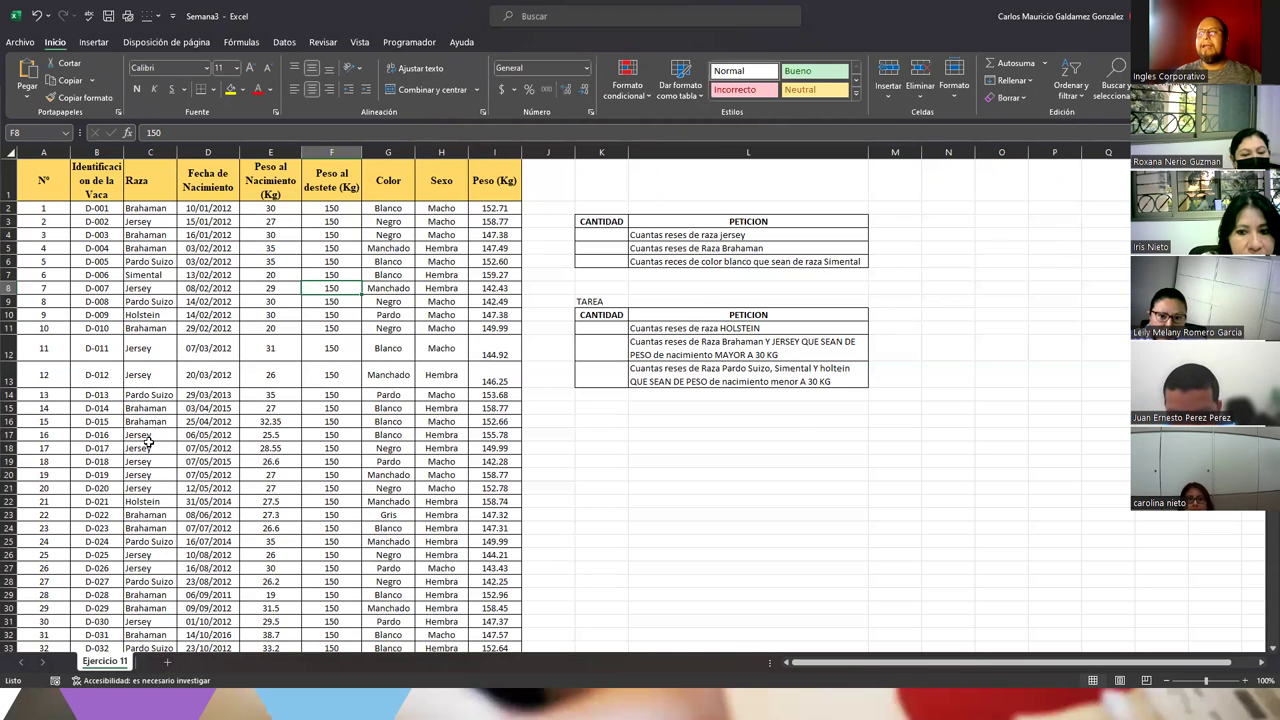
click(152, 273)
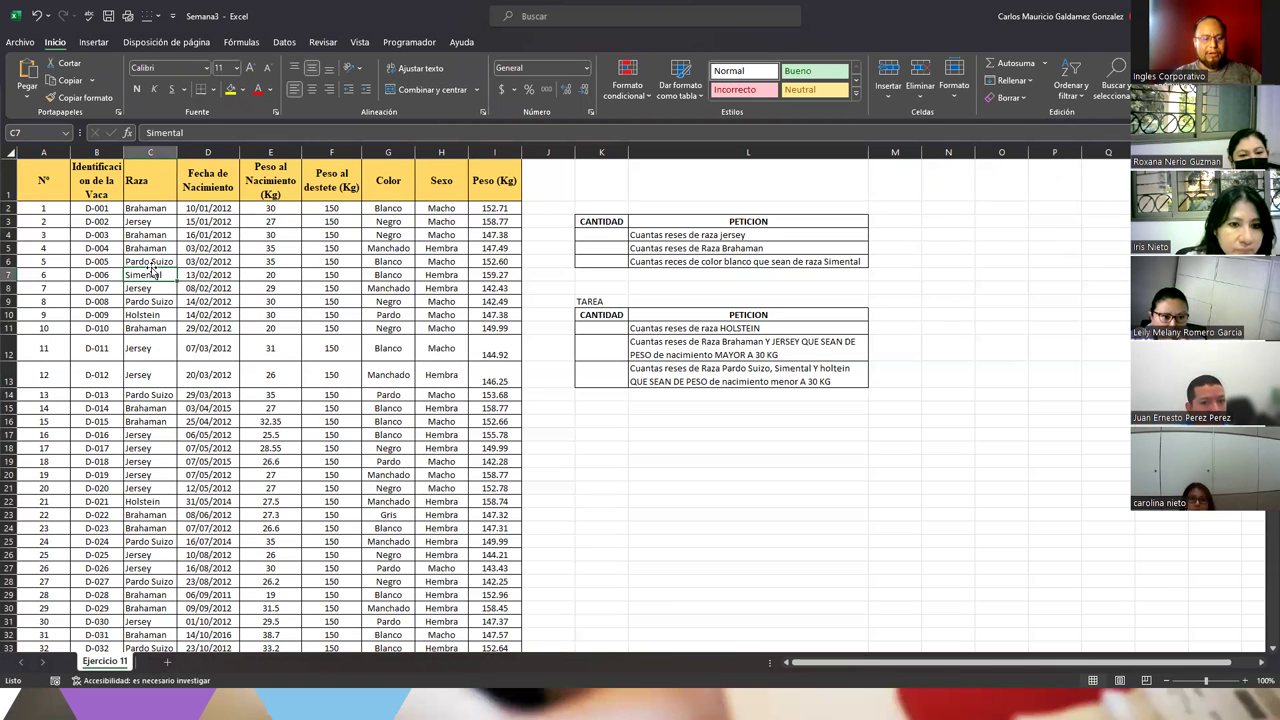
key(ctrl+shift+l)
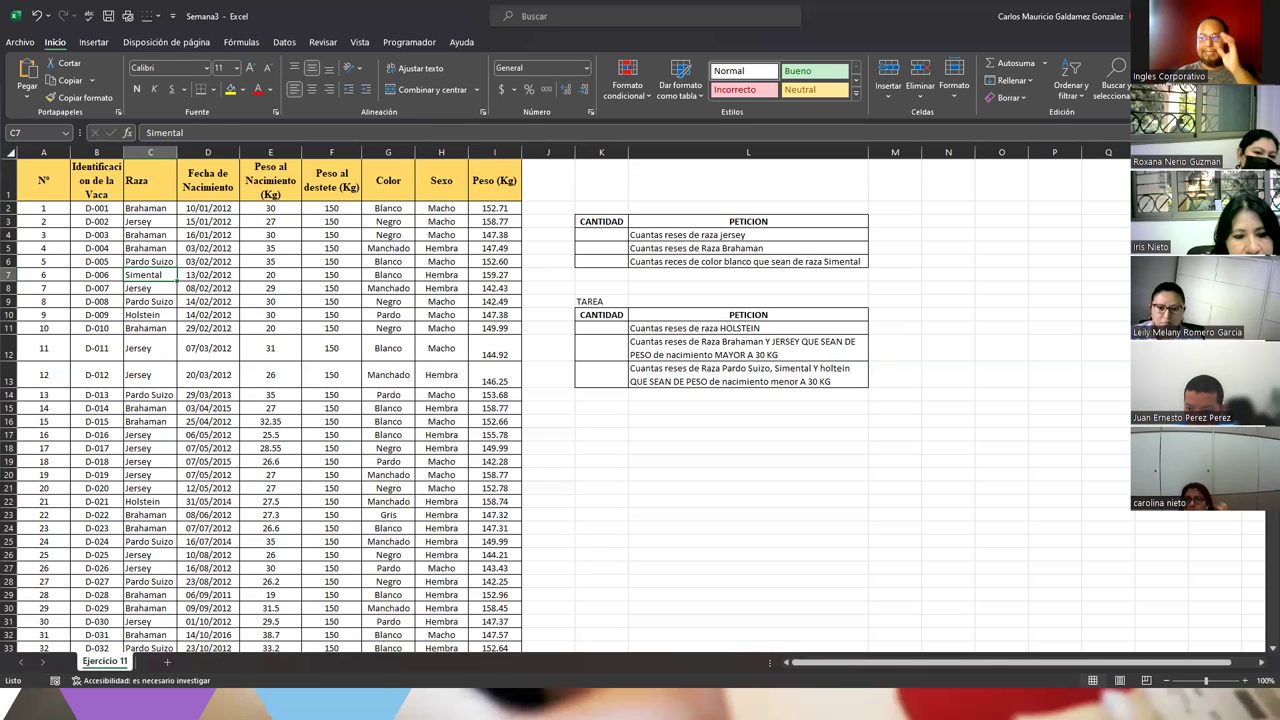
key(ctrl+shift+l)
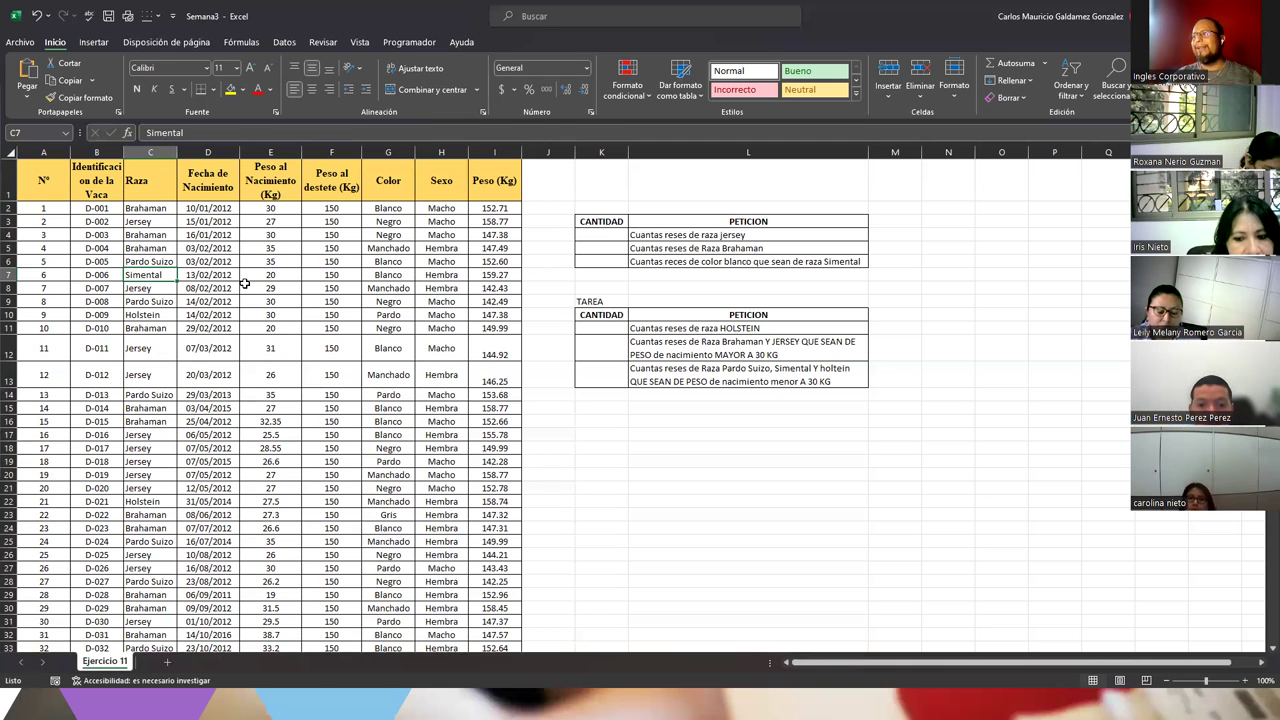
- Filter Peso al Nacimiento (Kg) by the selected cell's value of 35, and clear that column's filter while keeping the header filters
right_click(272, 248)
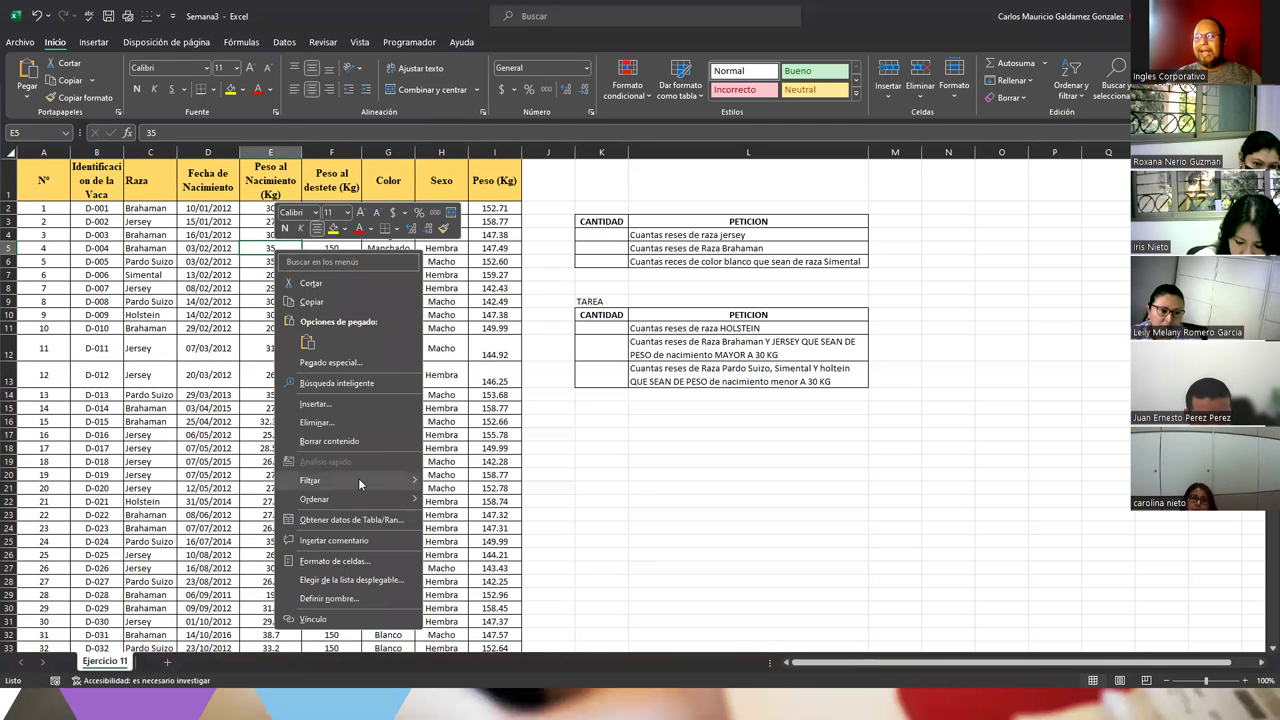
mouse_move(358, 478)
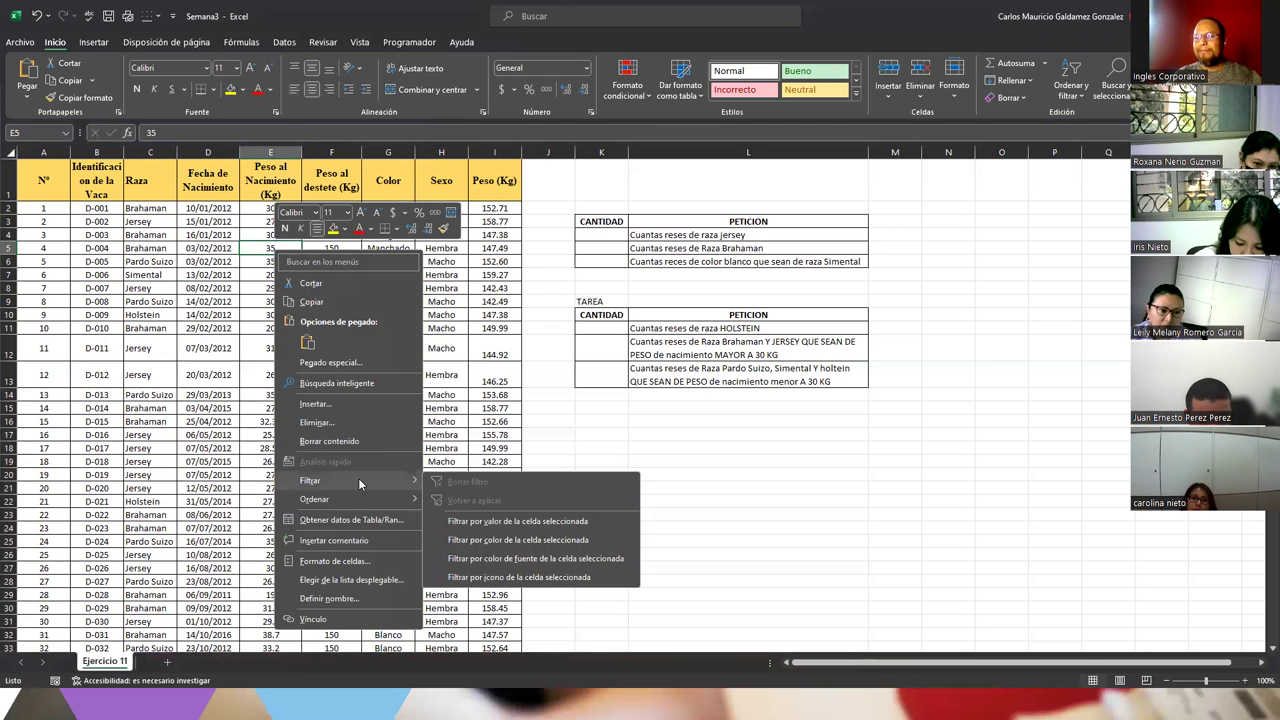
click(451, 522)
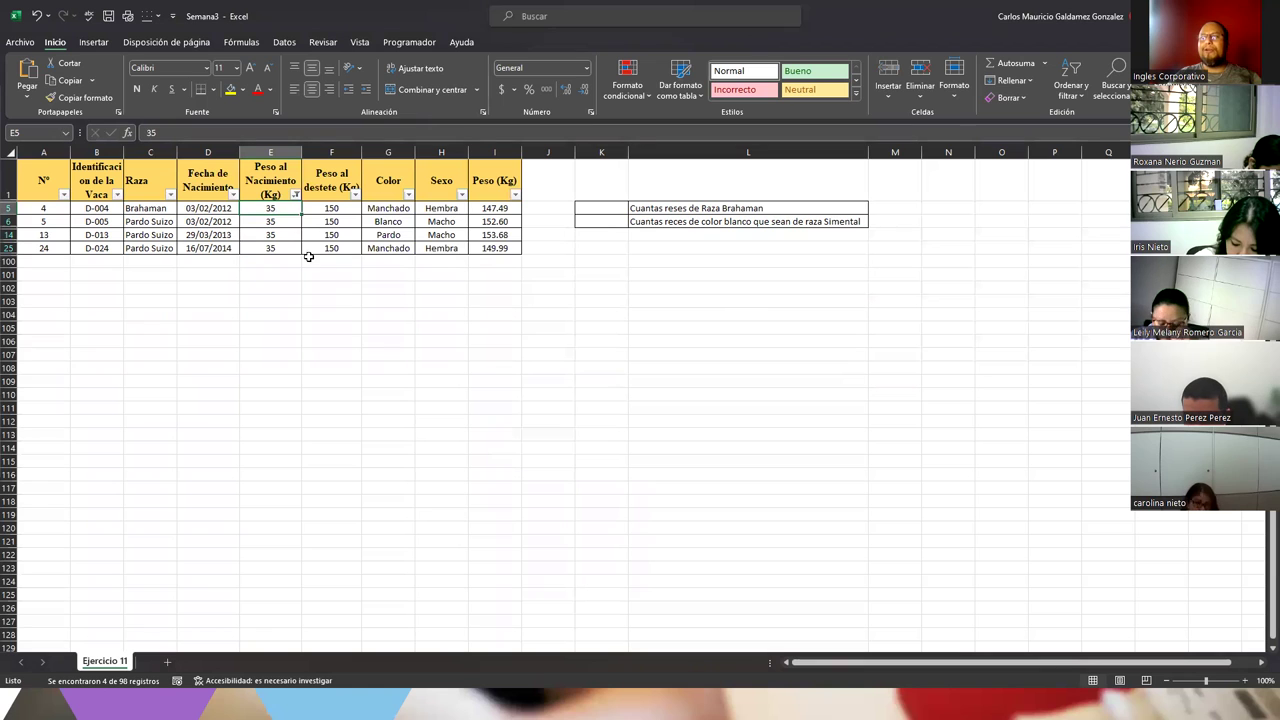
click(295, 195)
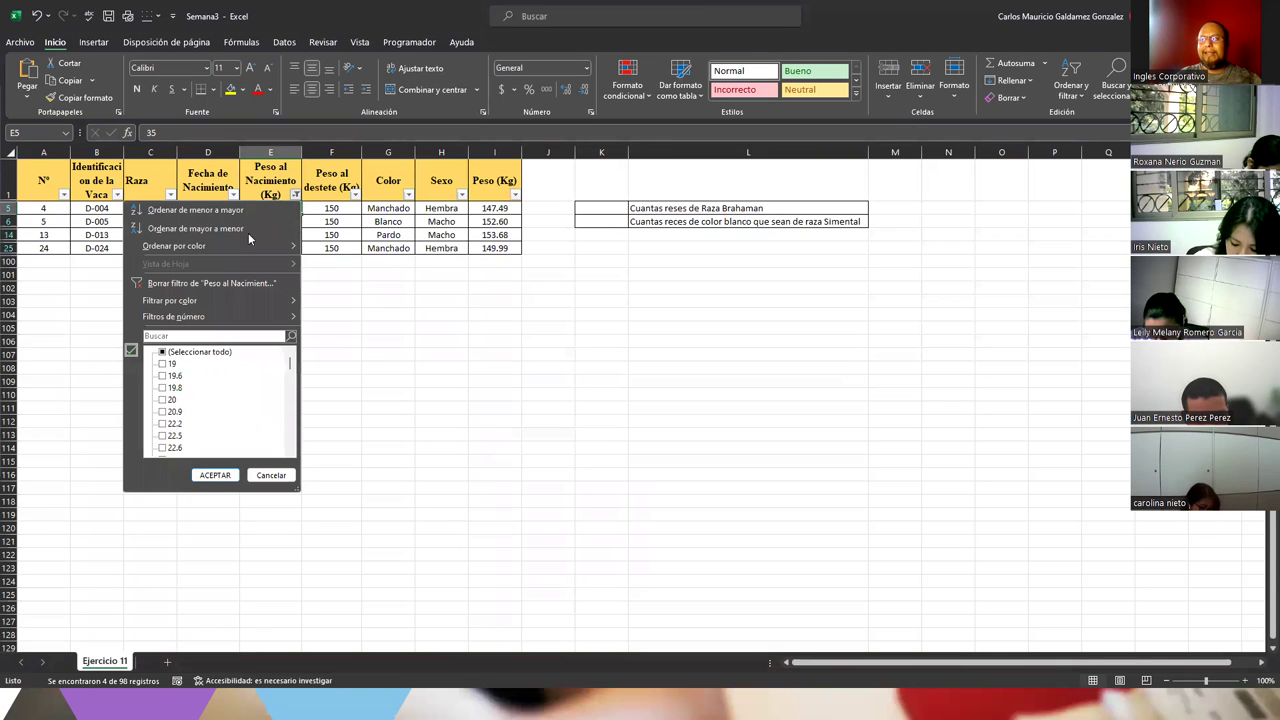
click(201, 283)
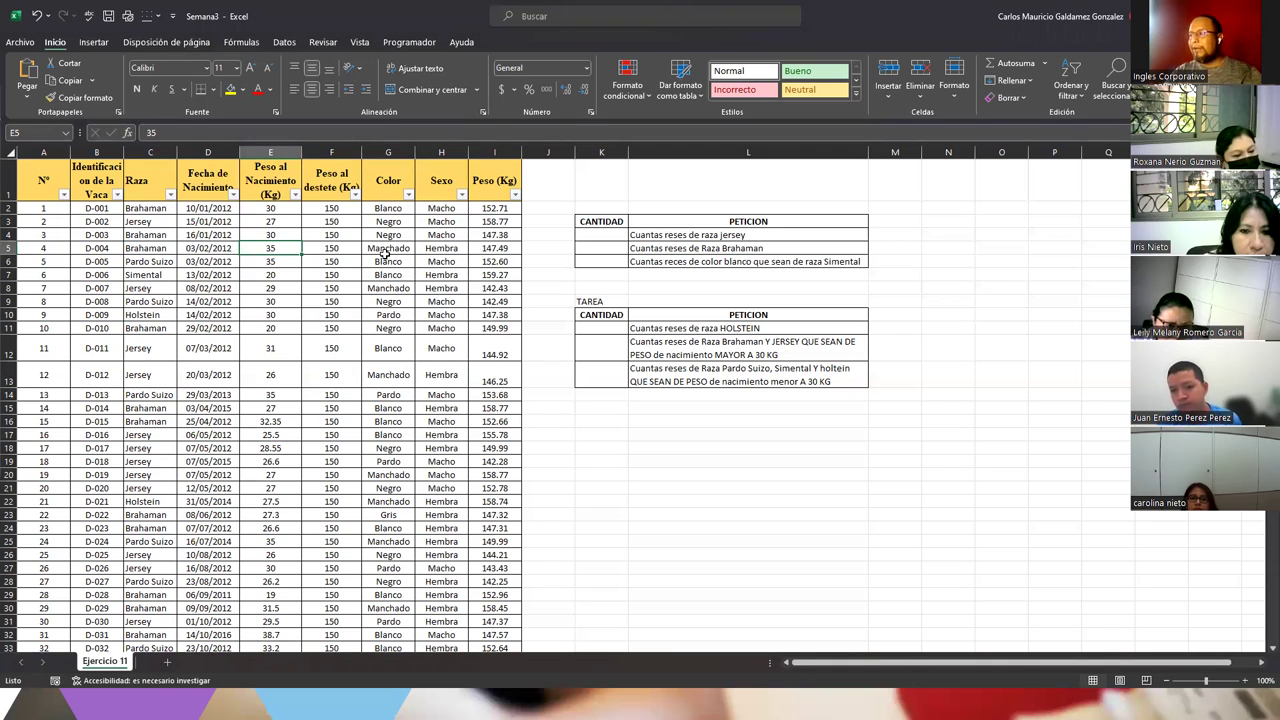
- Review the first petition table and the TAREA table, and select the CANTIDAD cell for the raza jersey petition
drag(589, 222, 684, 262)
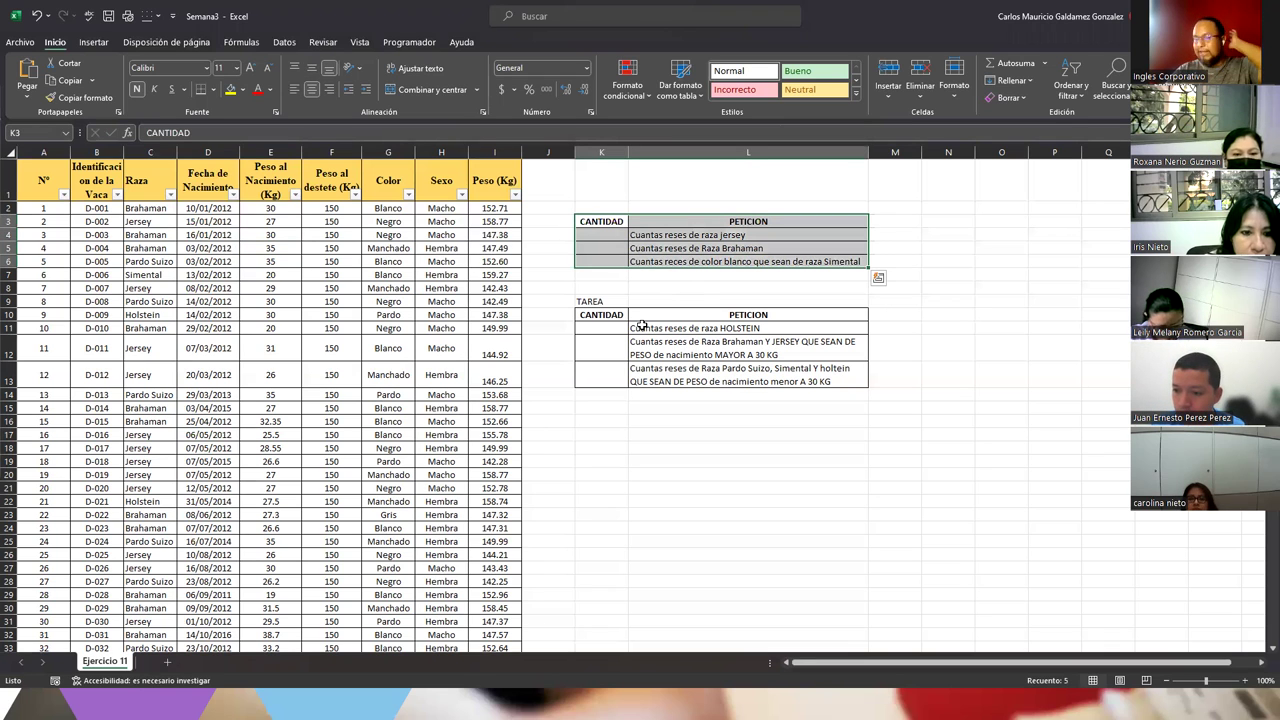
drag(597, 325, 770, 390)
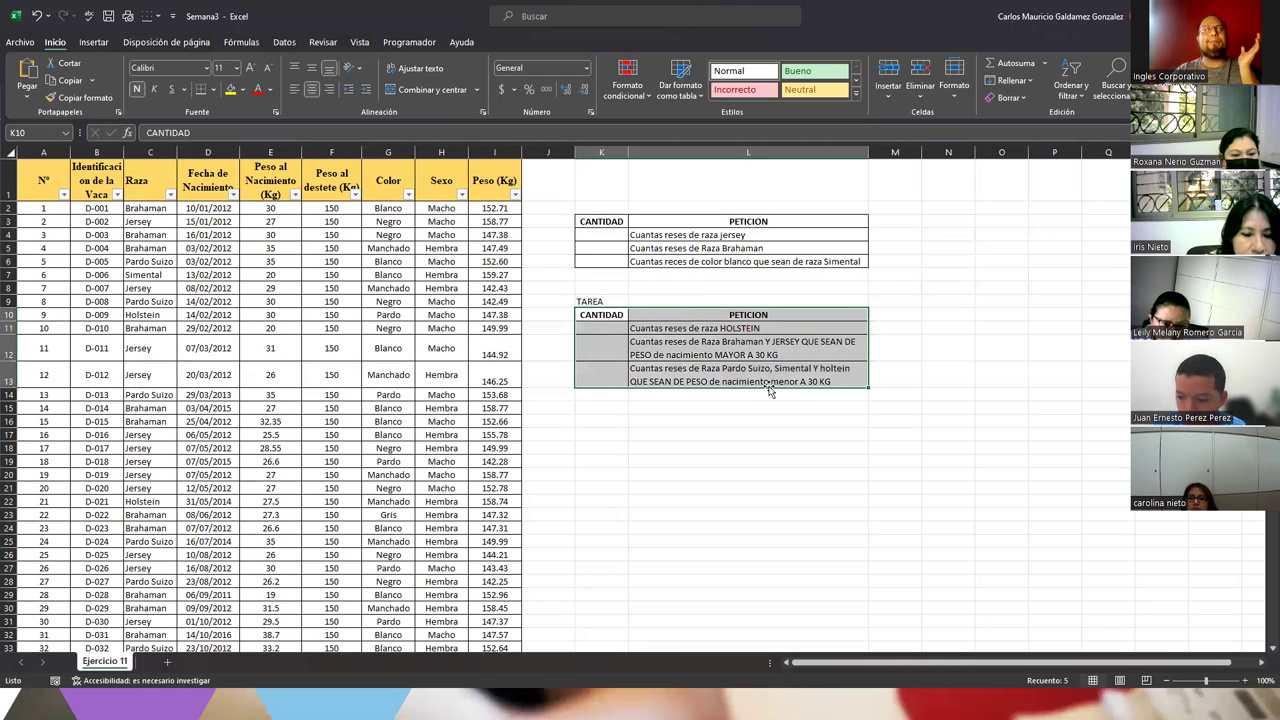
click(589, 301)
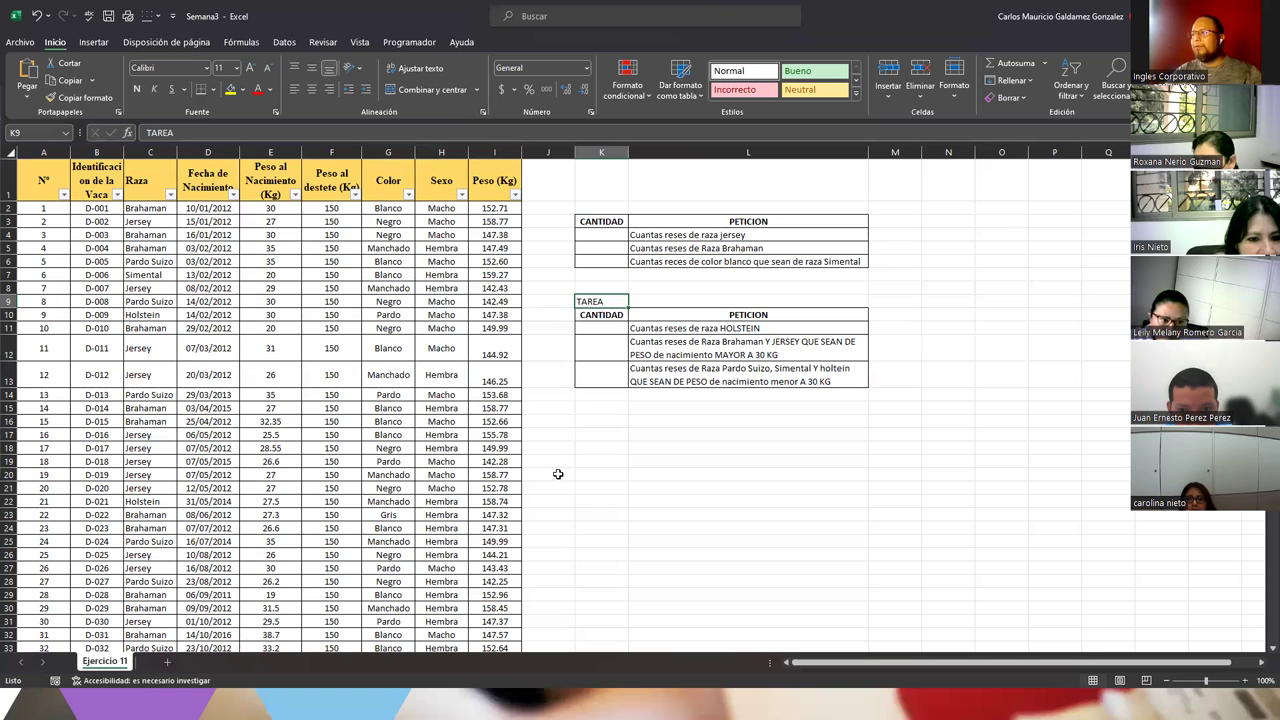
click(588, 235)
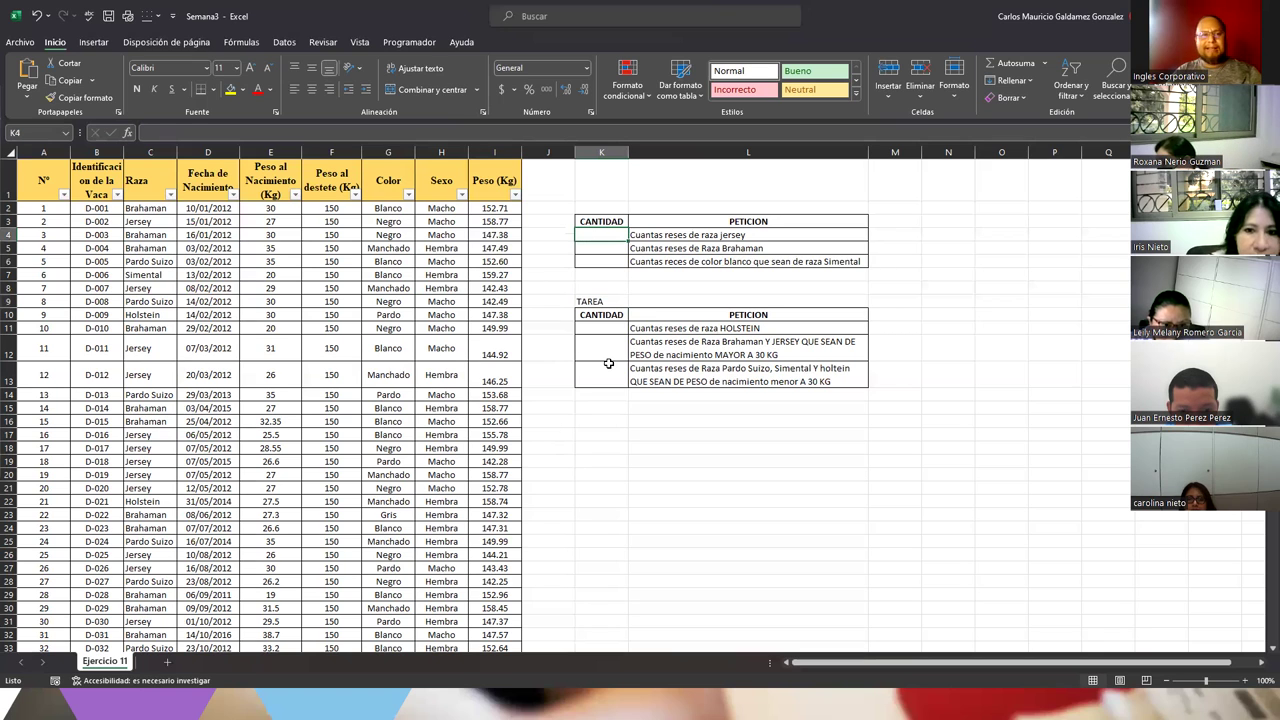
- Filter the Raza column to Jersey only, and select the visible Jersey cells to count them
click(684, 233)
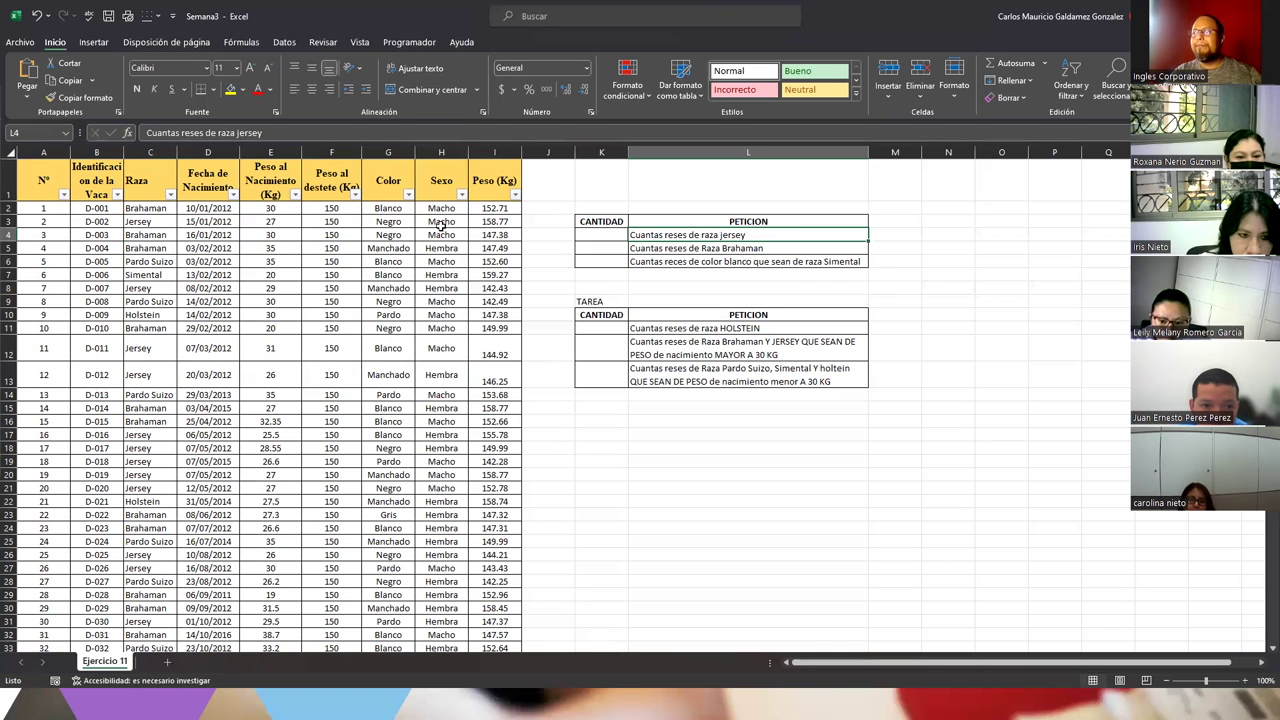
click(159, 167)
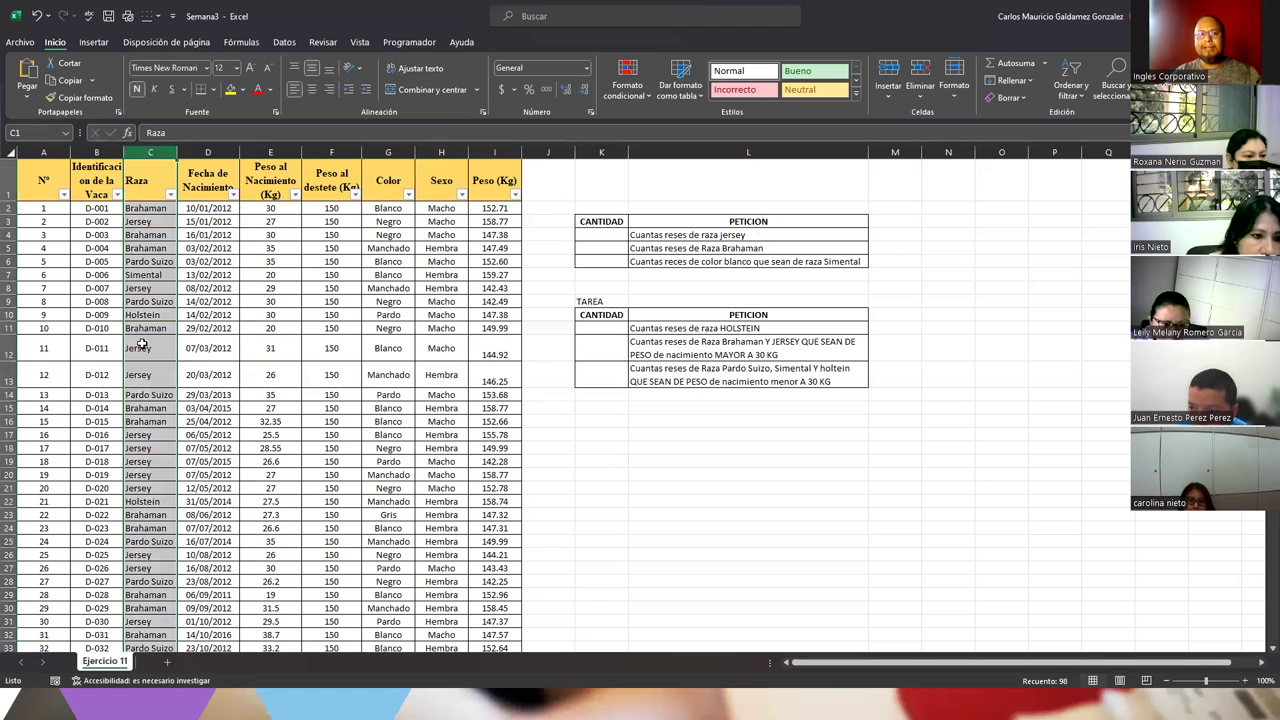
click(171, 195)
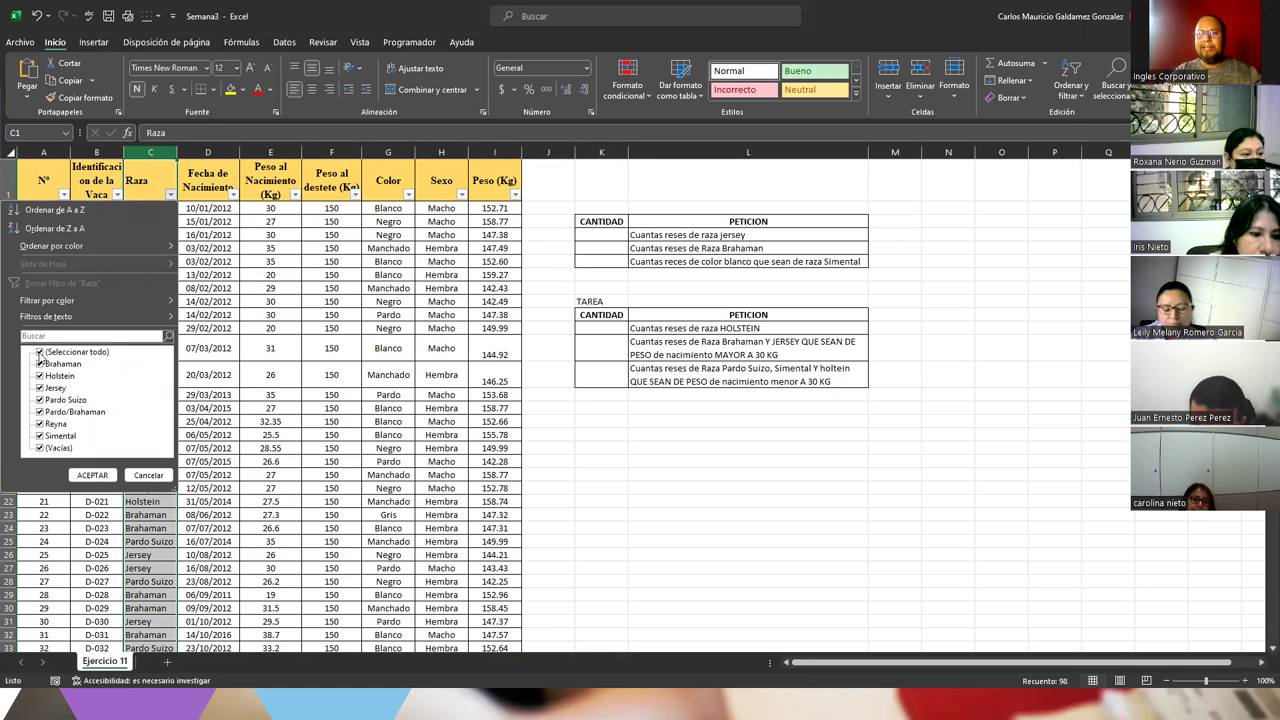
click(40, 353)
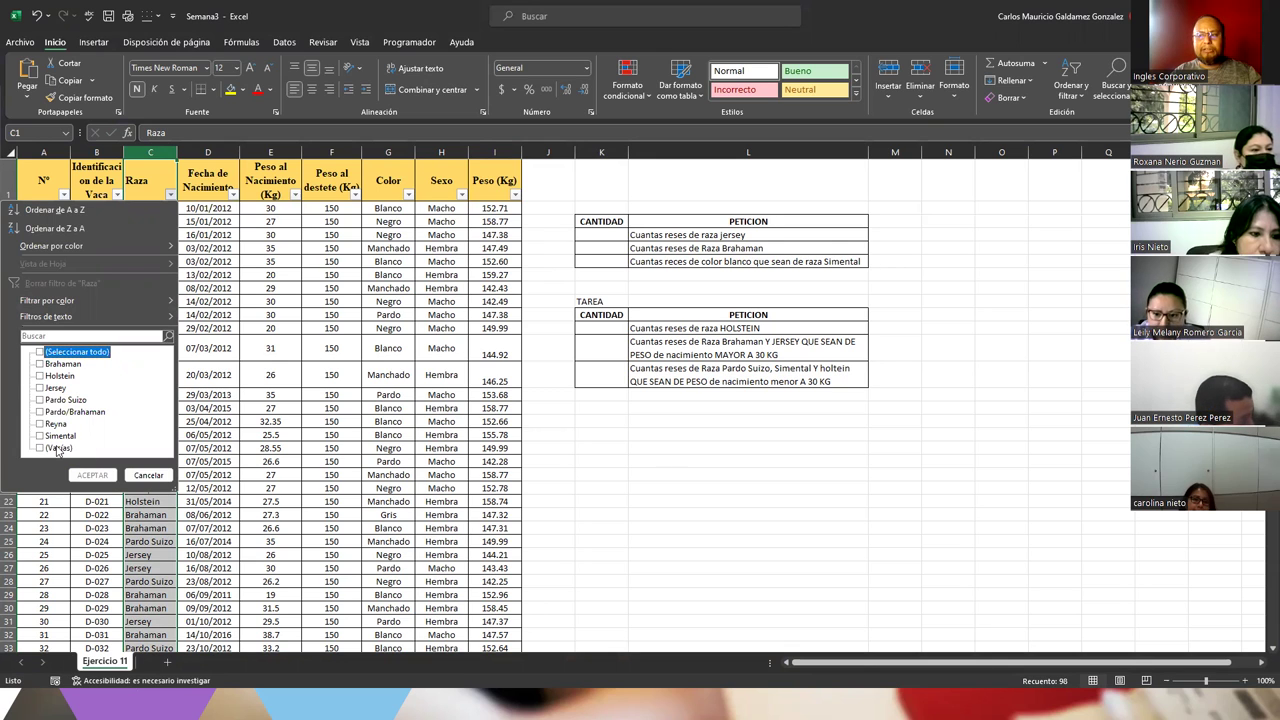
click(39, 388)
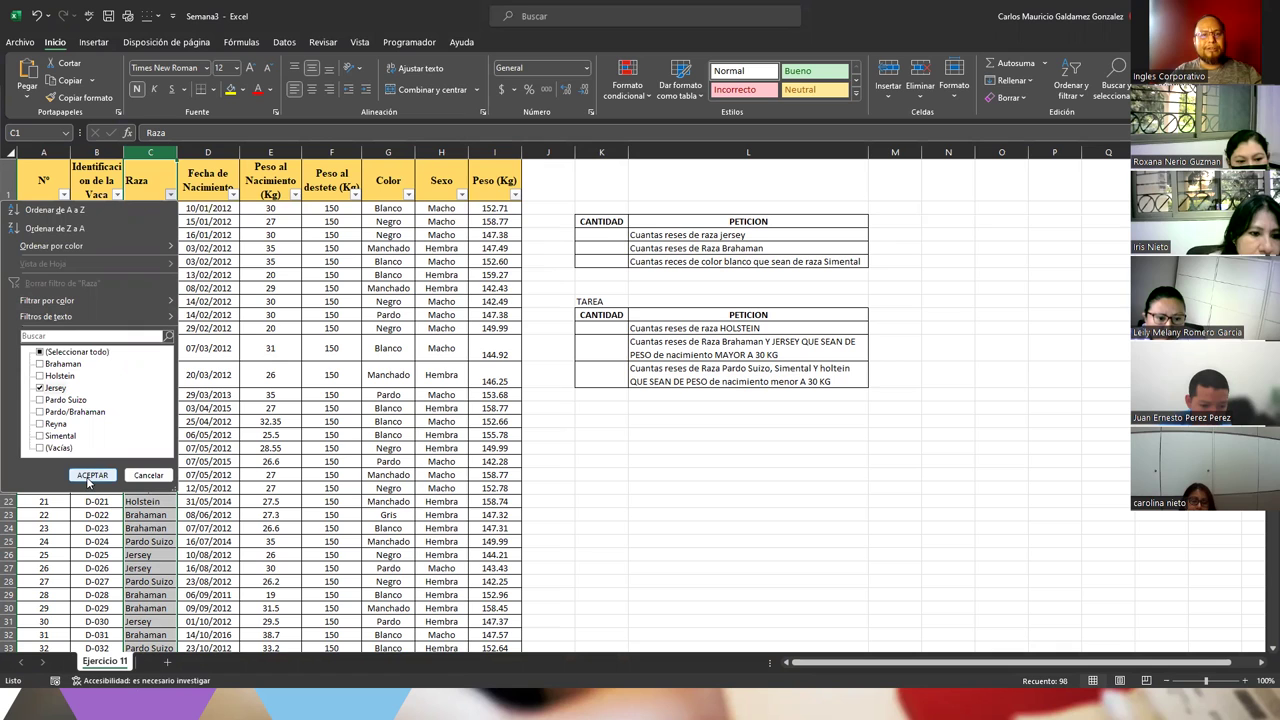
click(84, 476)
click(132, 486)
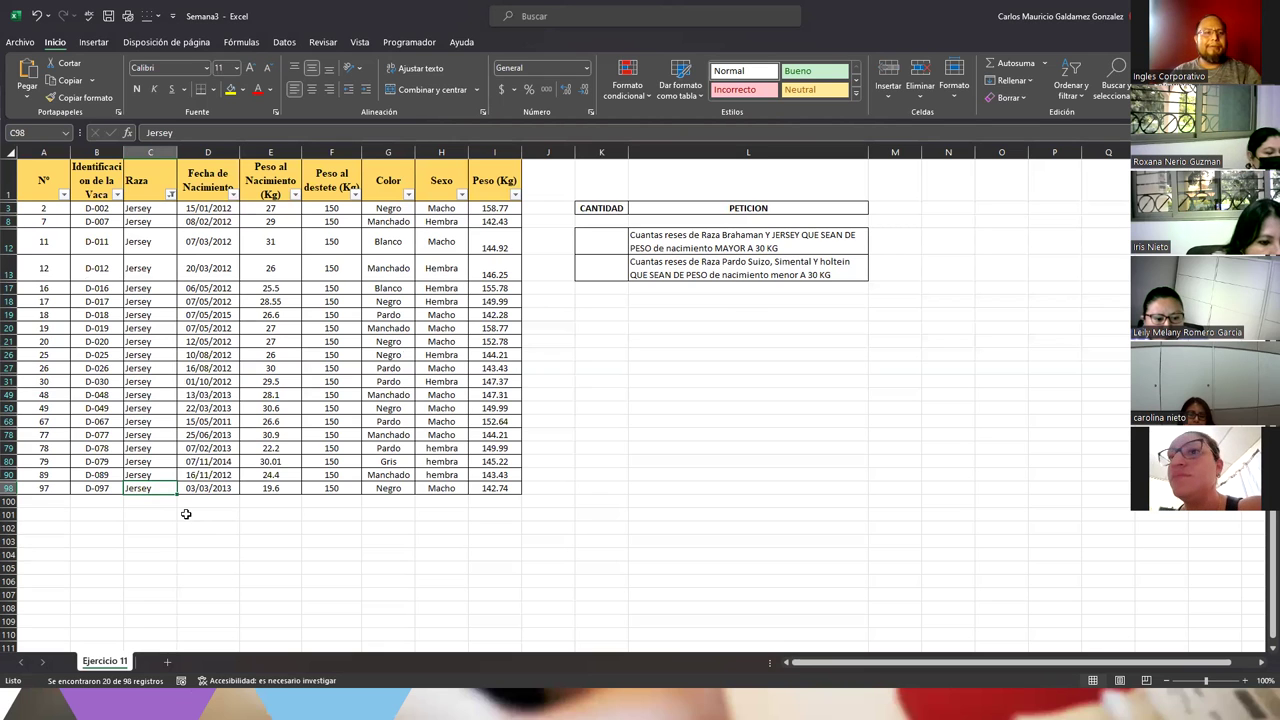
drag(133, 207, 140, 490)
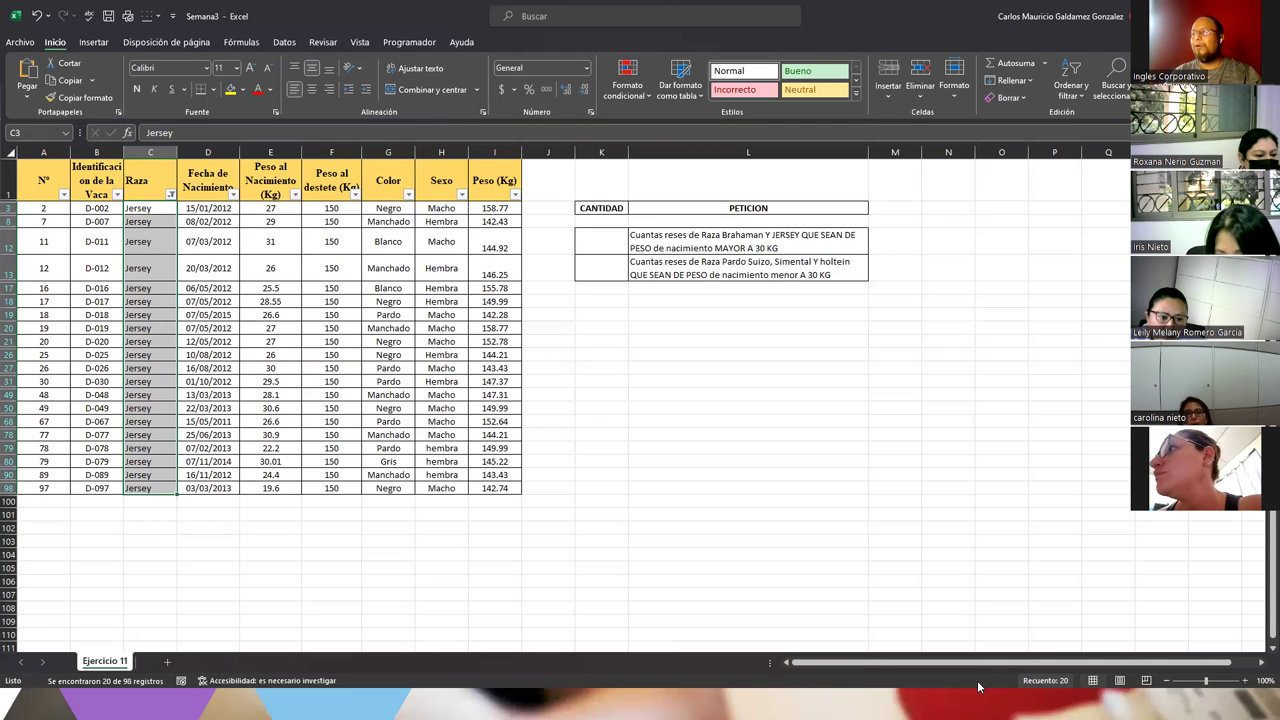
- Clear the Raza filter and enter 20 as the CANTIDAD for the raza jersey petition
click(170, 195)
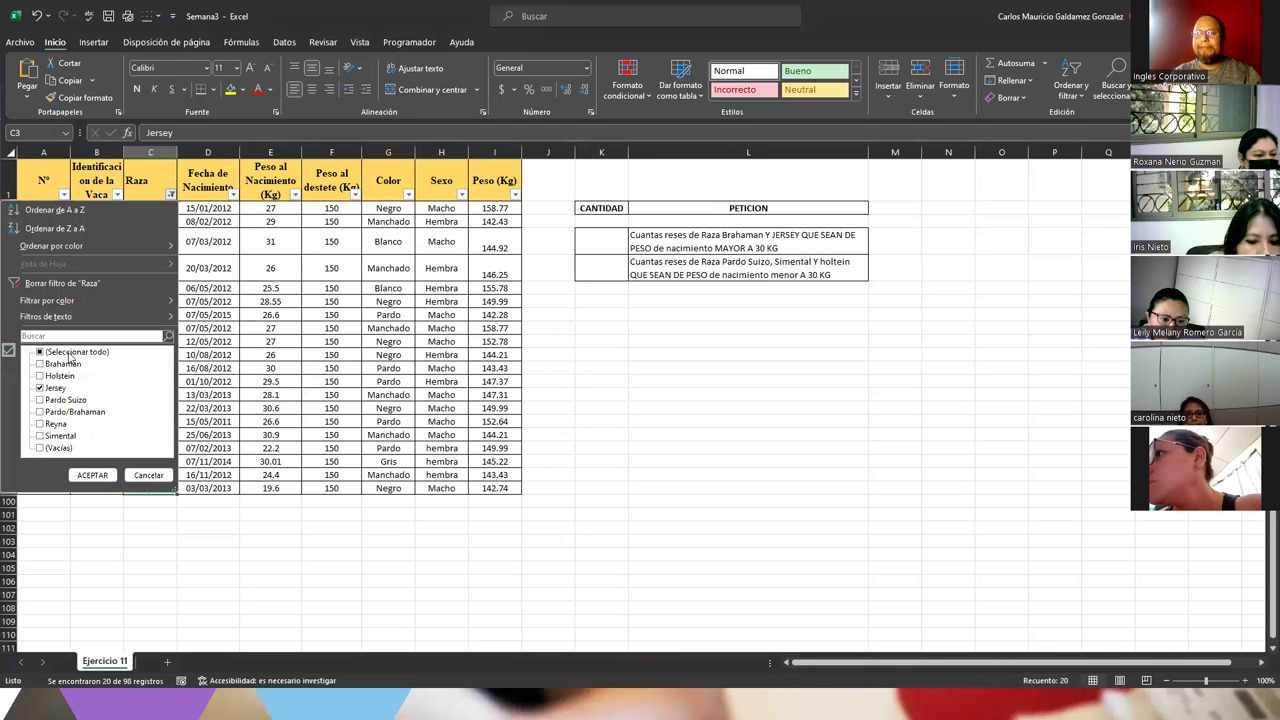
click(47, 282)
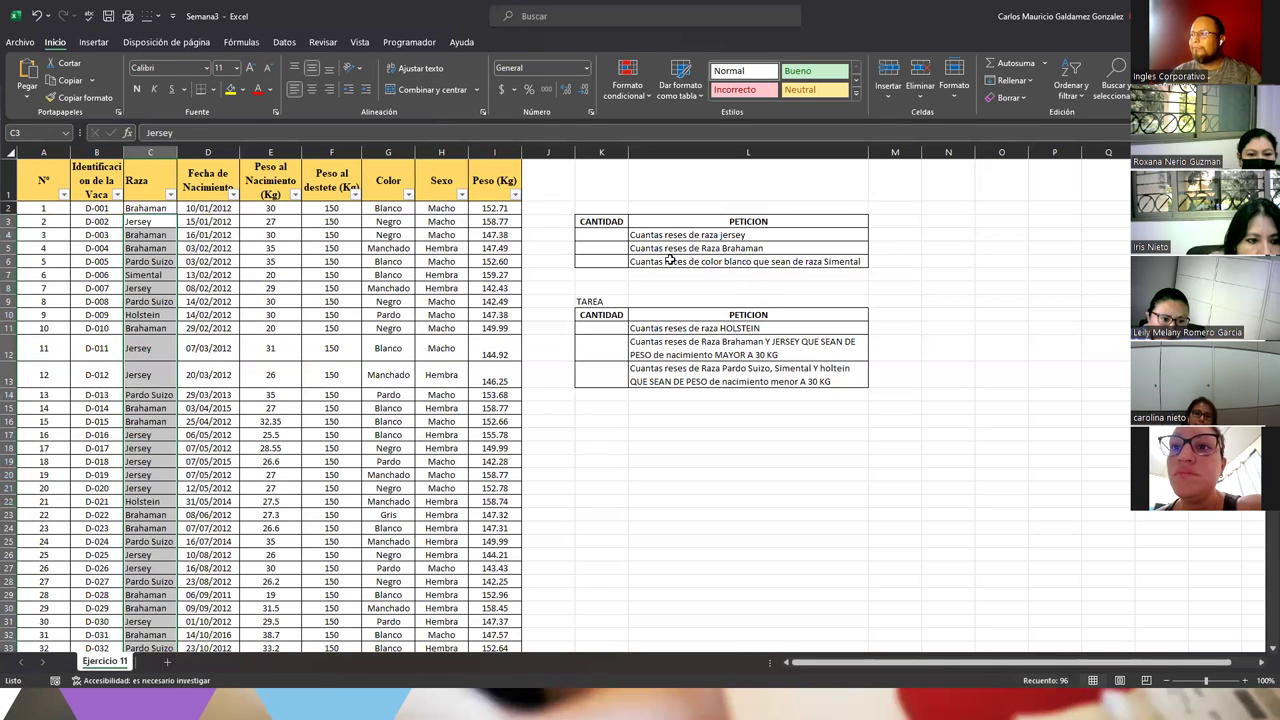
click(601, 236)
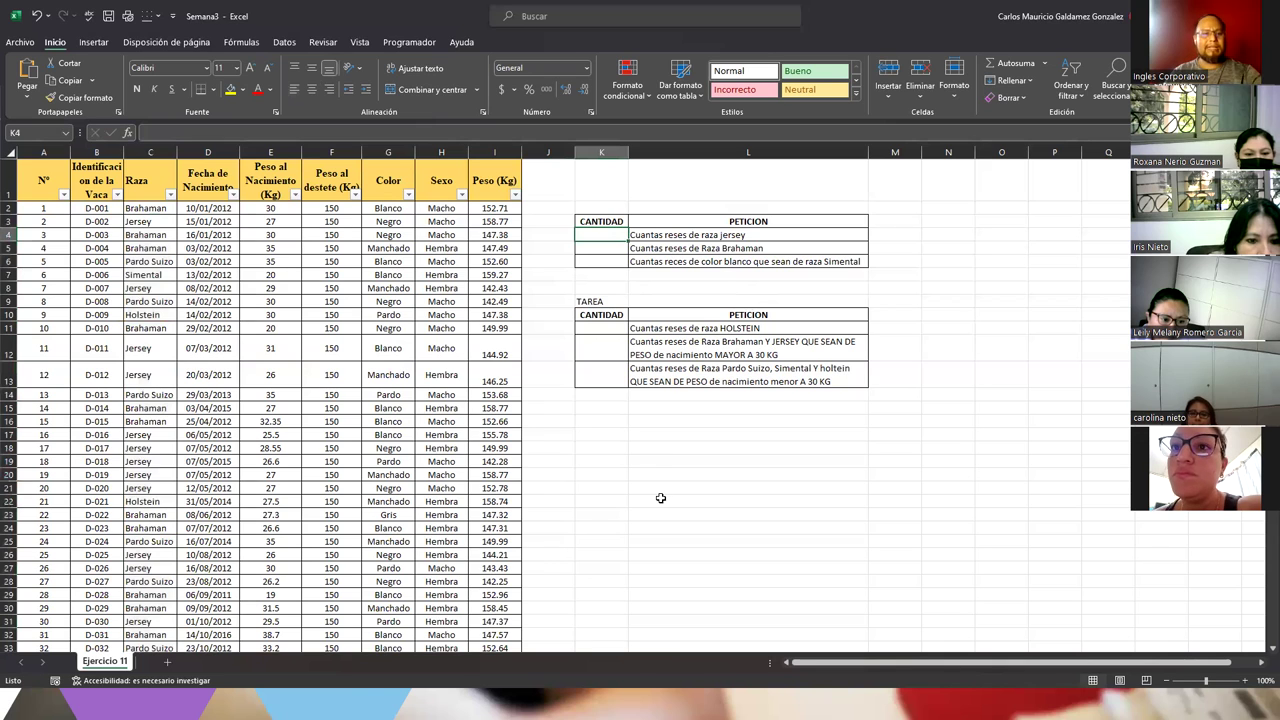
text(20)
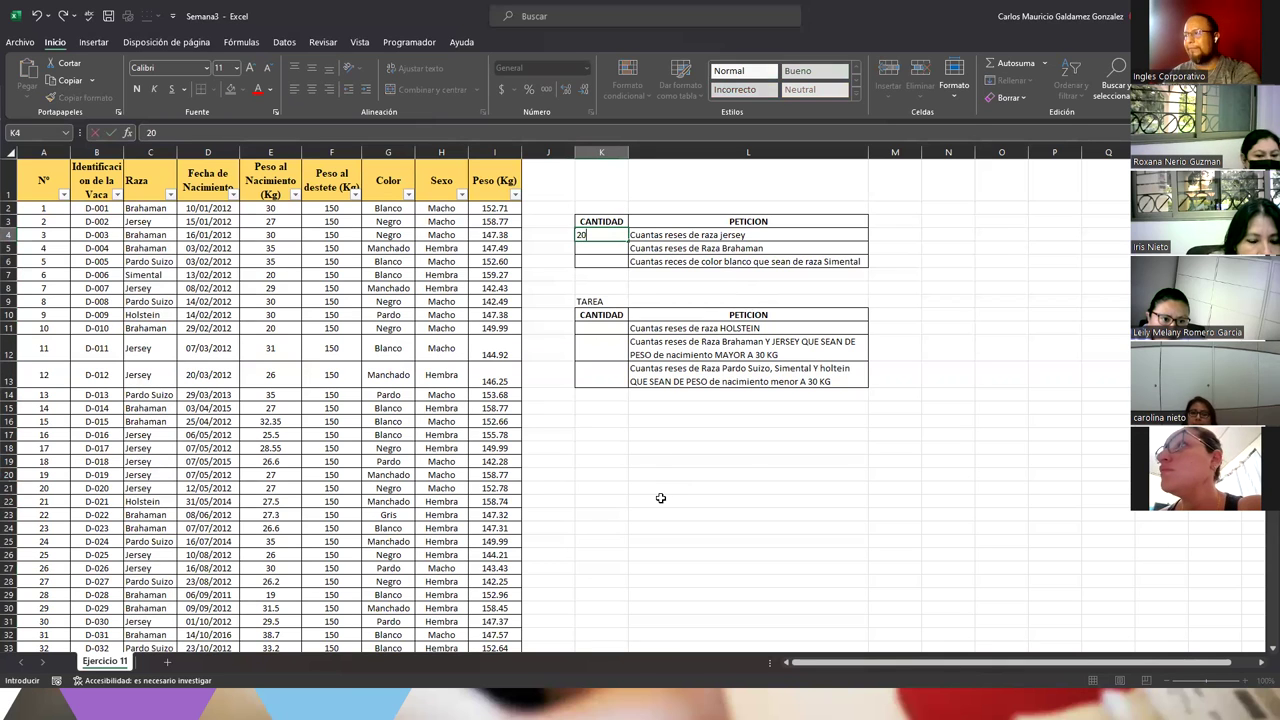
key(Return)
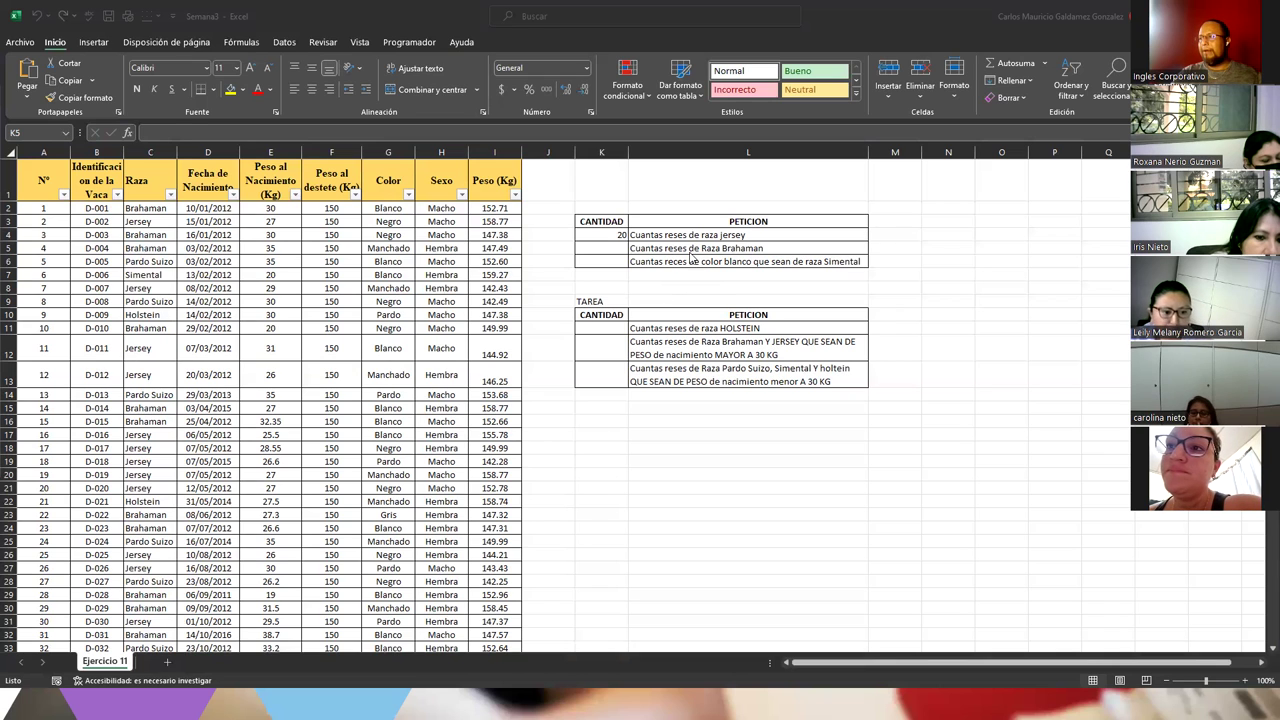
- Filter the Raza column to Brahaman only, and select the visible Brahaman cells to count them
key(alt+Tab)
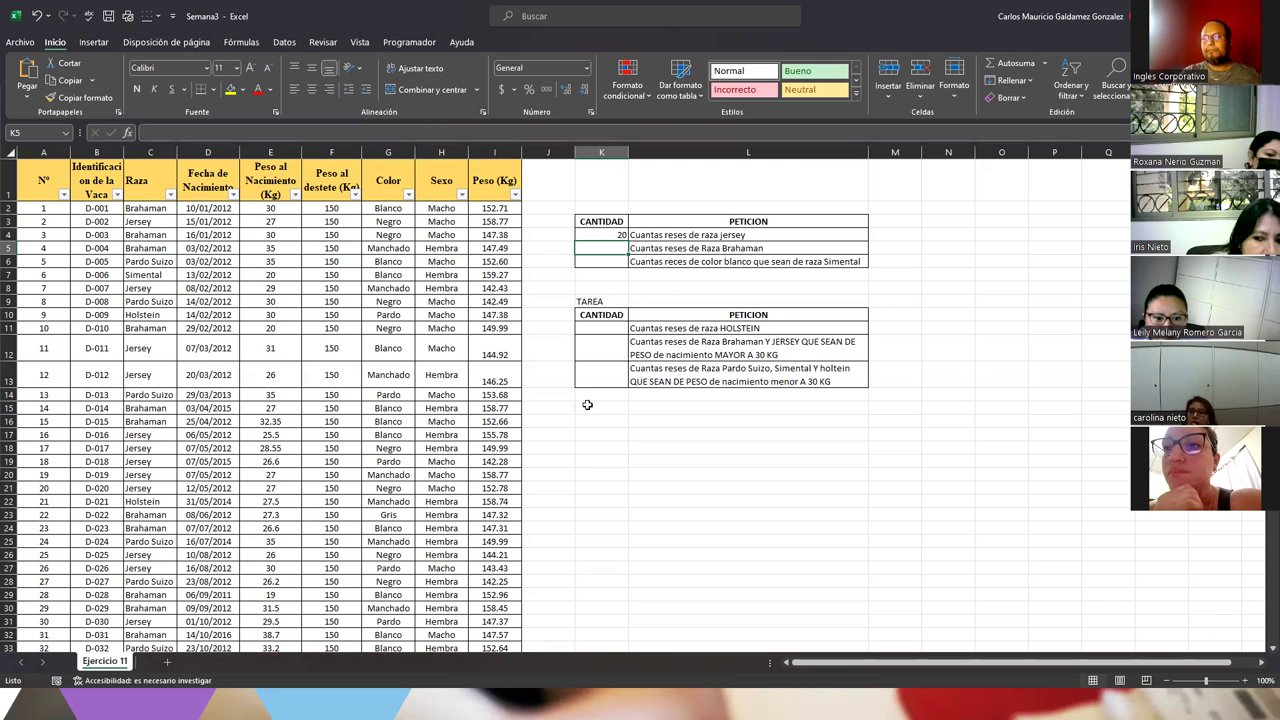
click(170, 195)
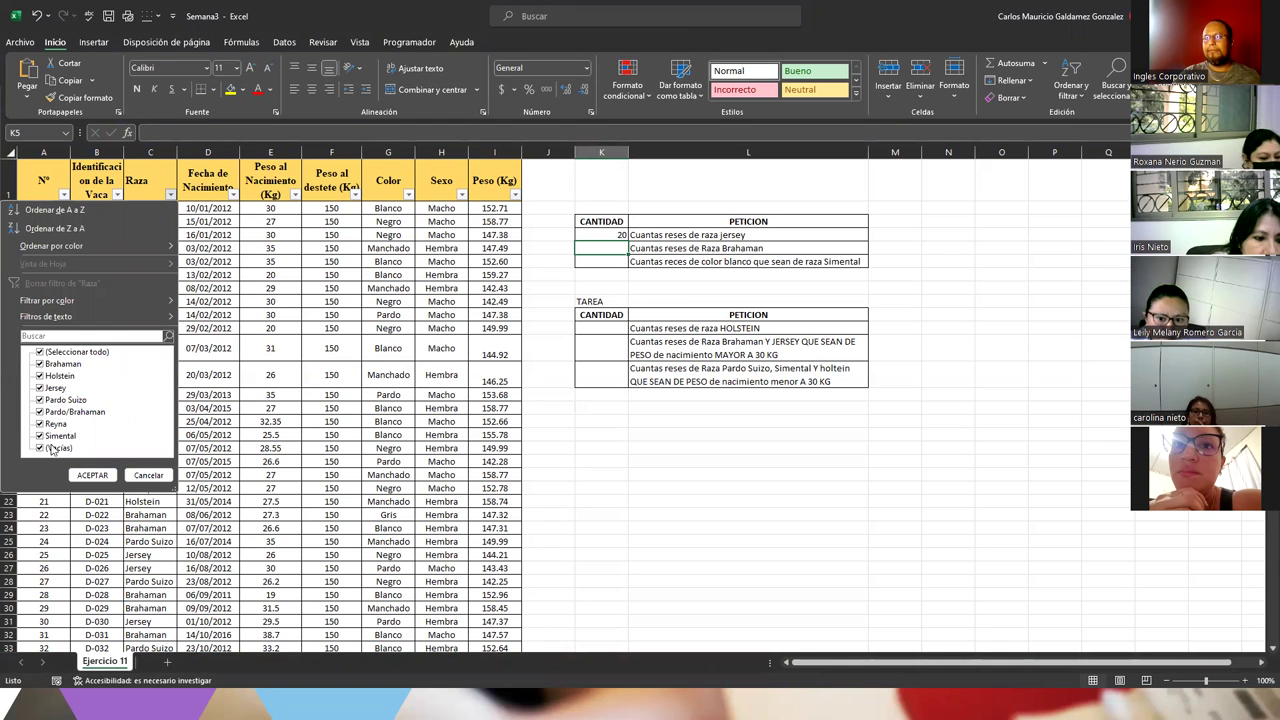
click(40, 353)
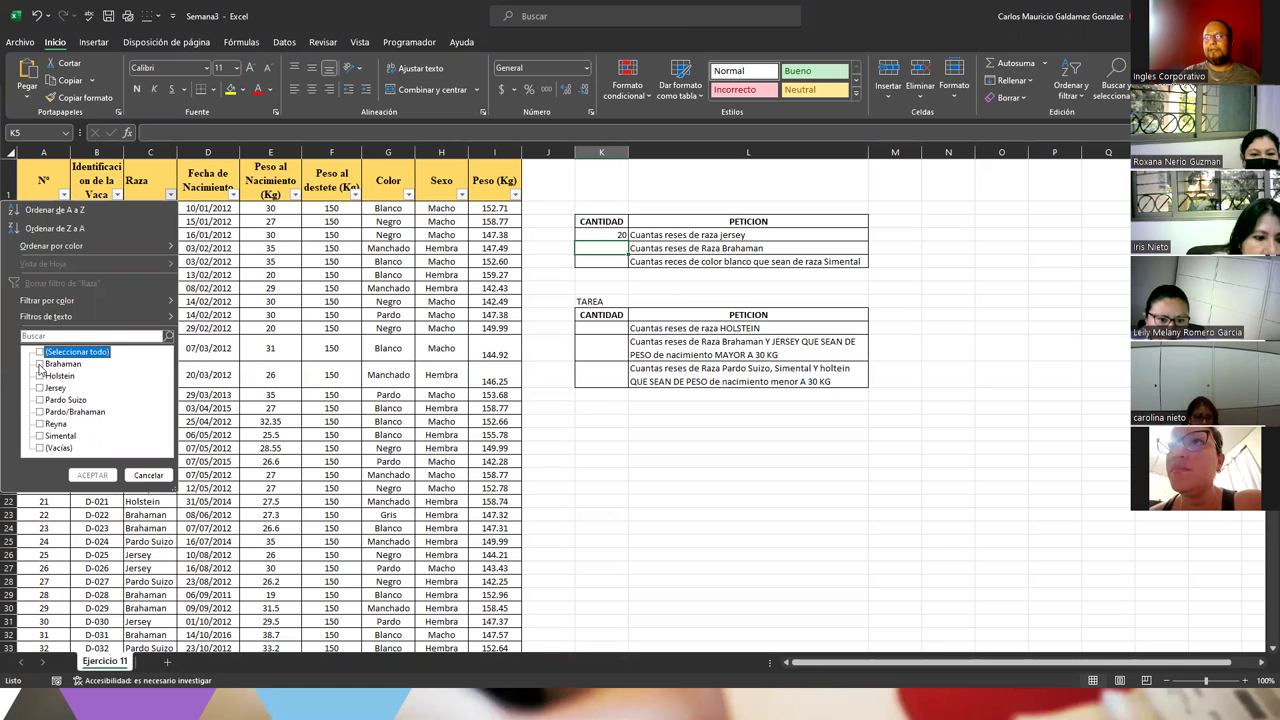
click(52, 364)
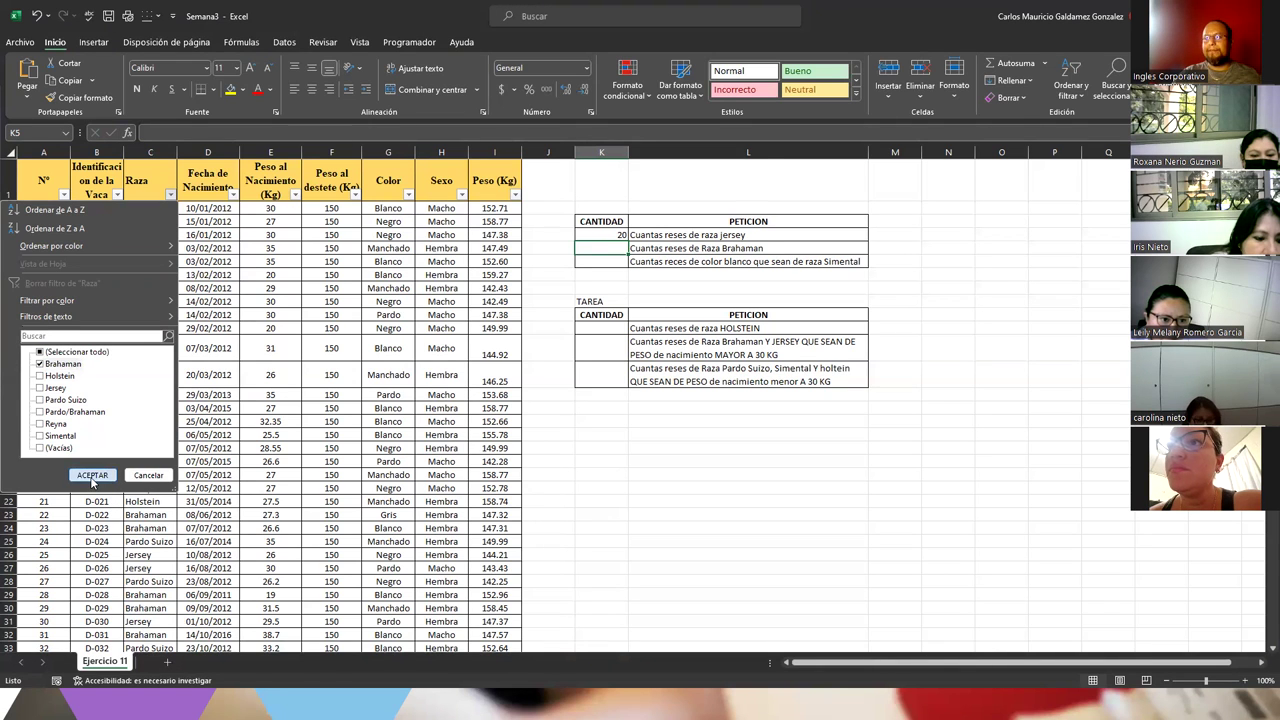
click(92, 476)
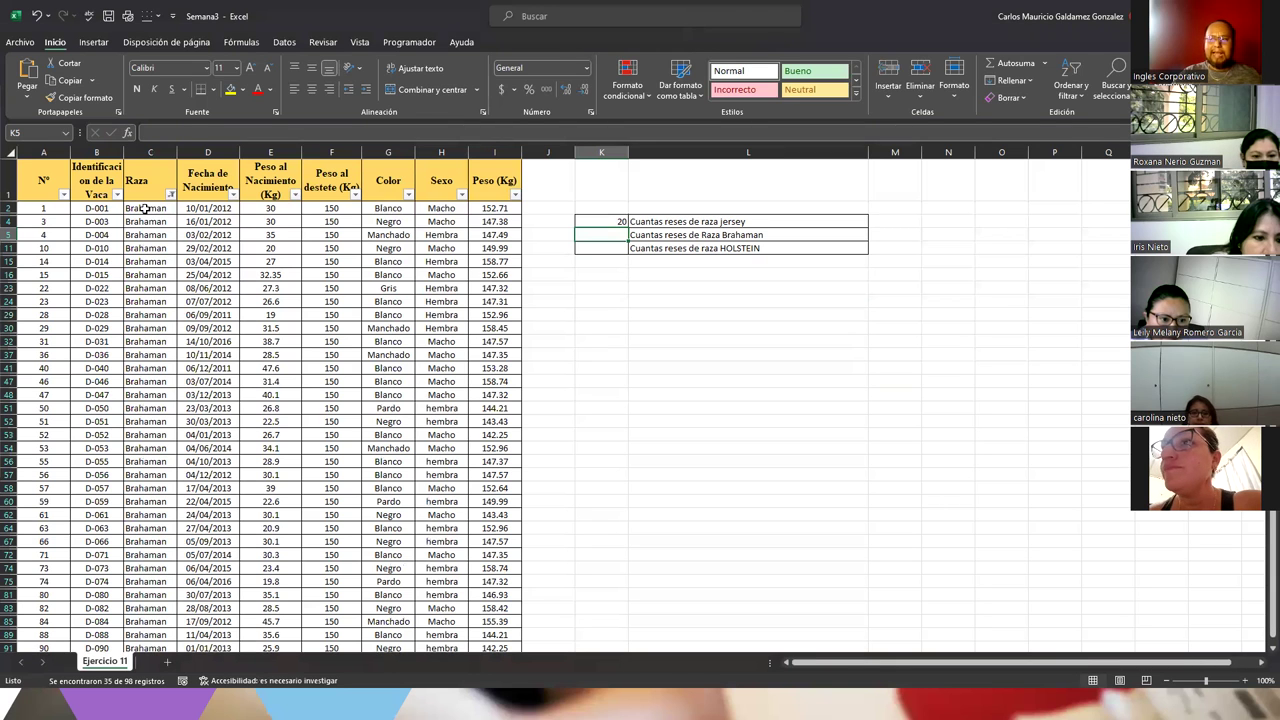
drag(145, 208, 151, 621)
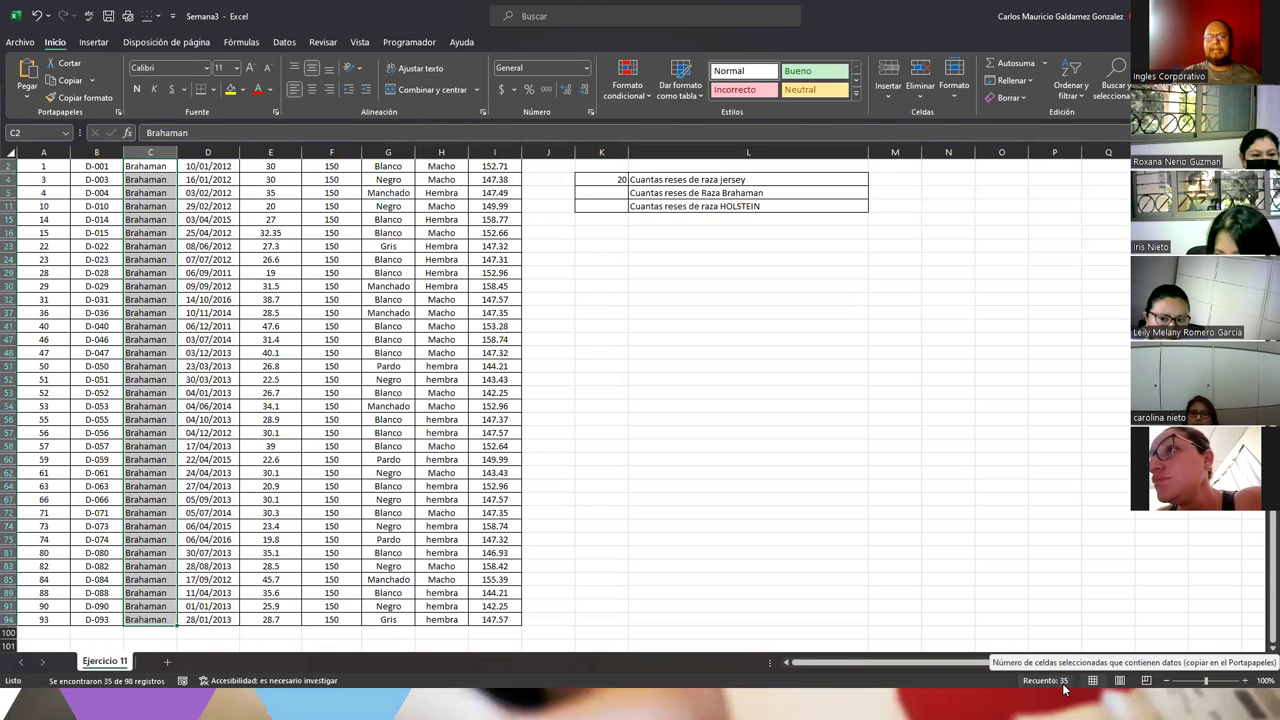
- Show all breeds again in Raza and enter 35 as the CANTIDAD for the Raza Brahaman petition
scroll(183, 480, up, 1)
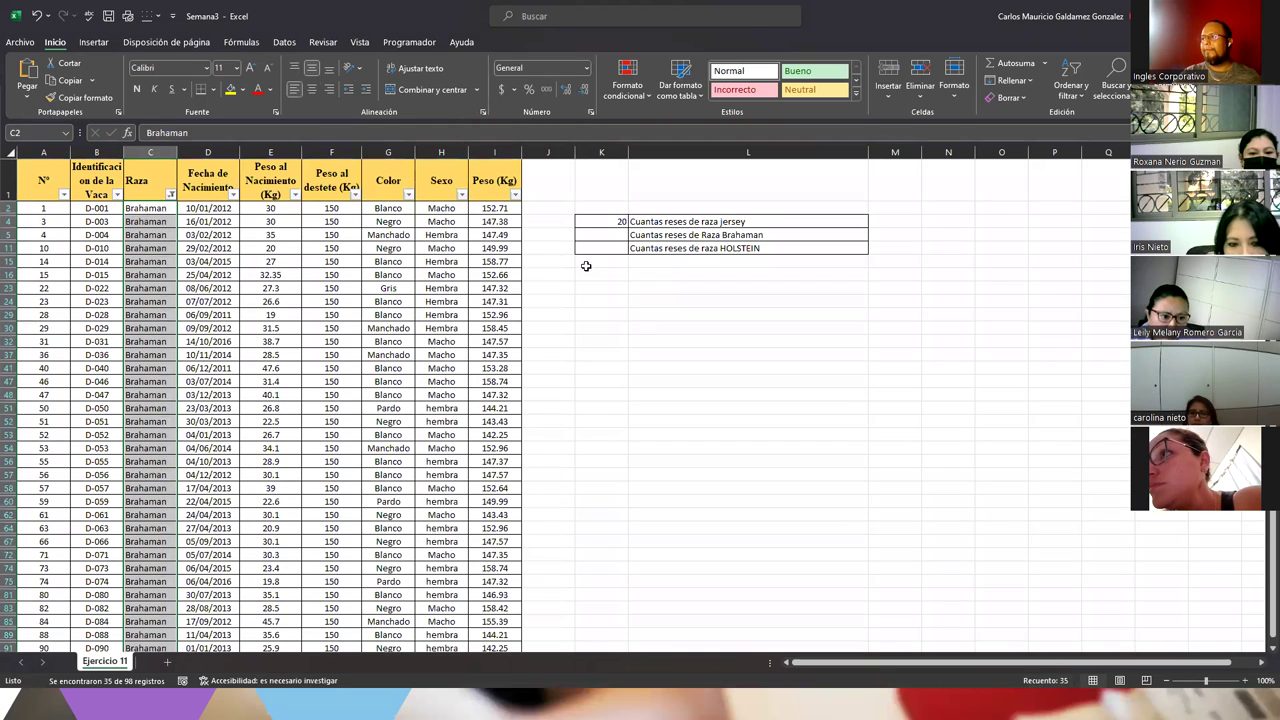
click(171, 194)
click(40, 352)
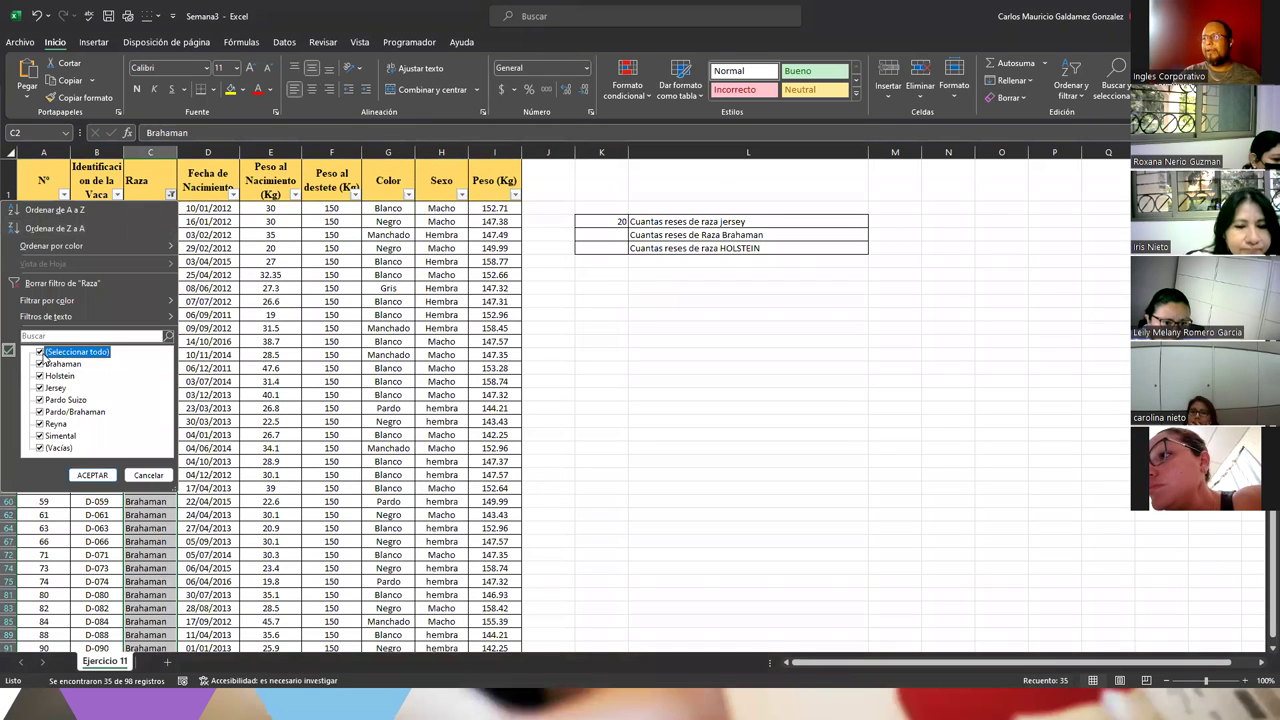
click(92, 475)
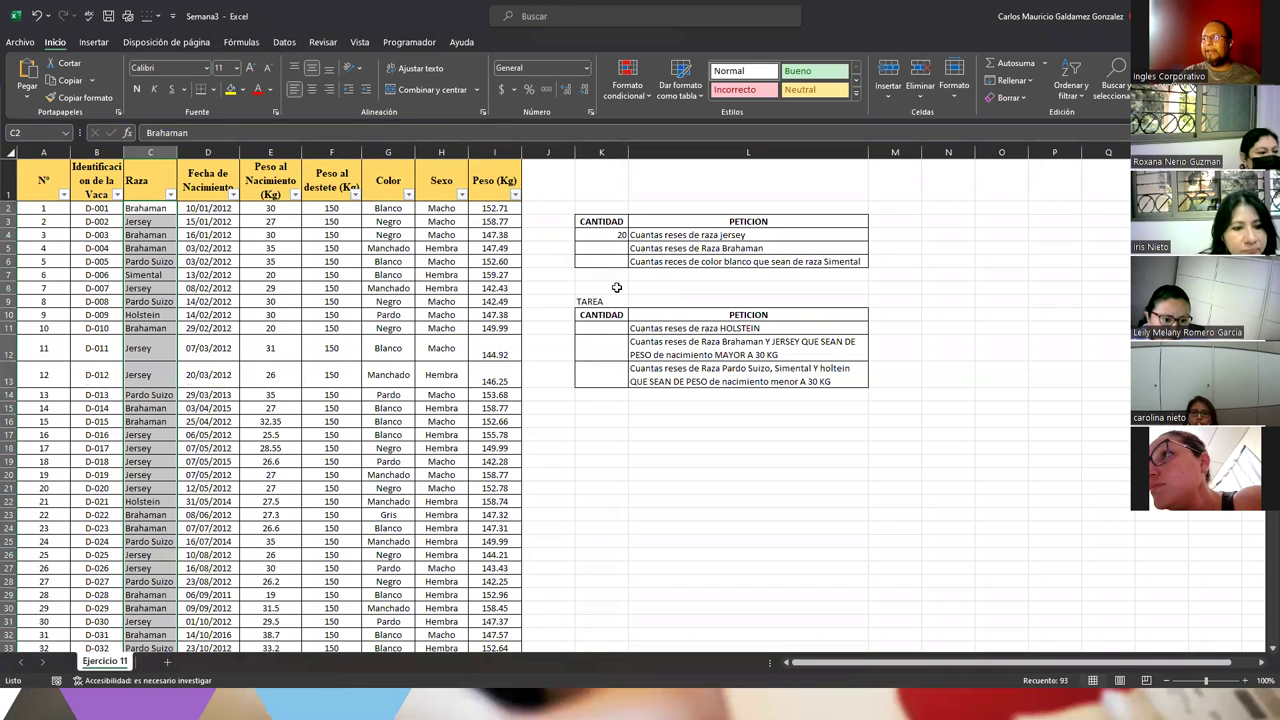
click(603, 246)
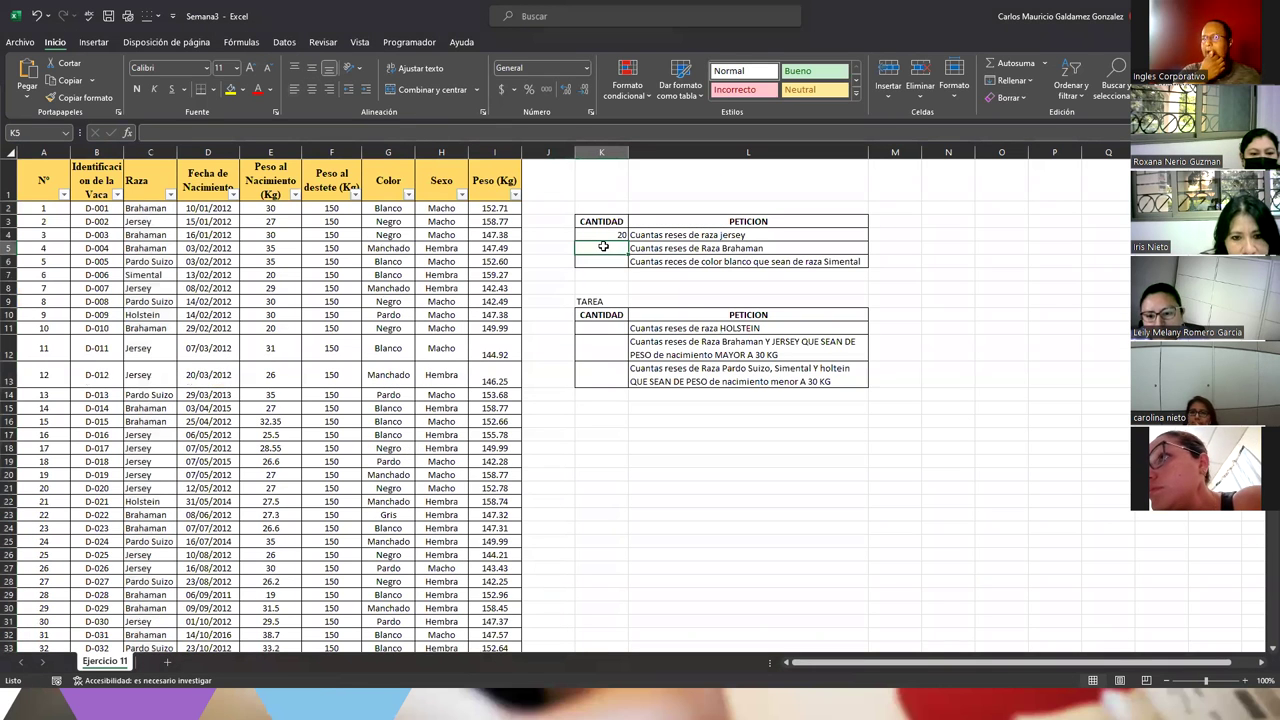
text(35)
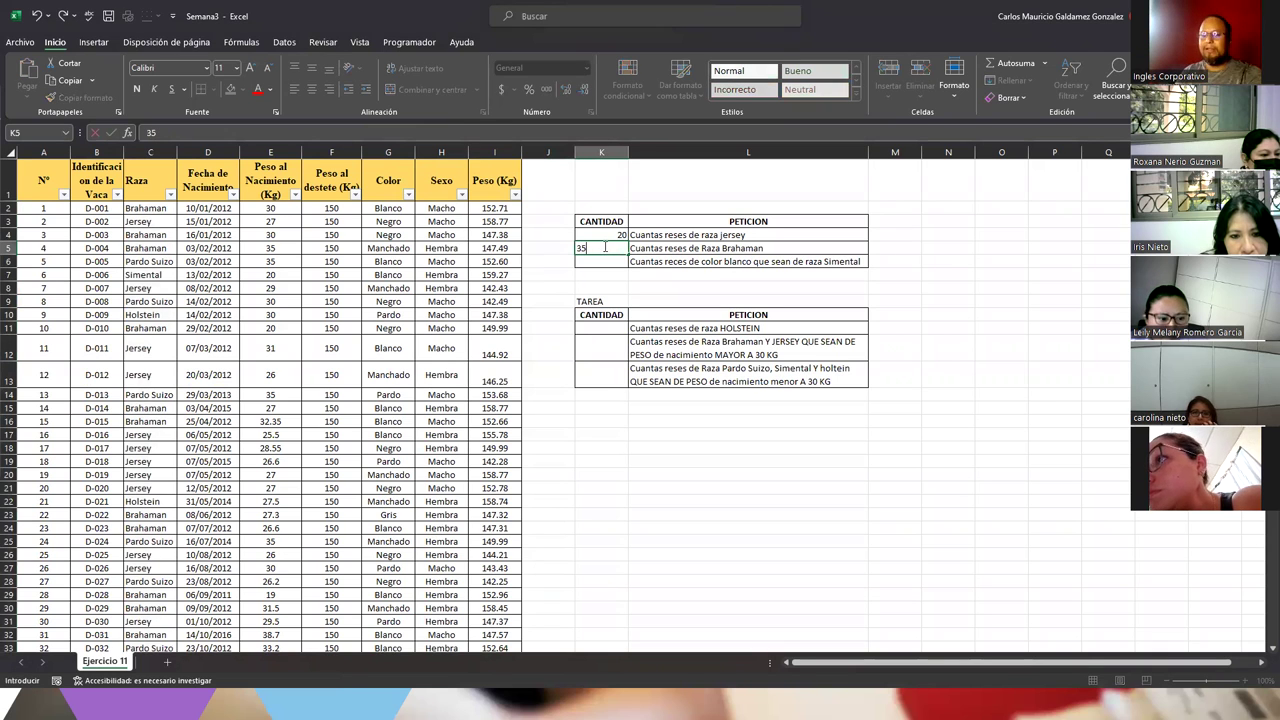
key(Return)
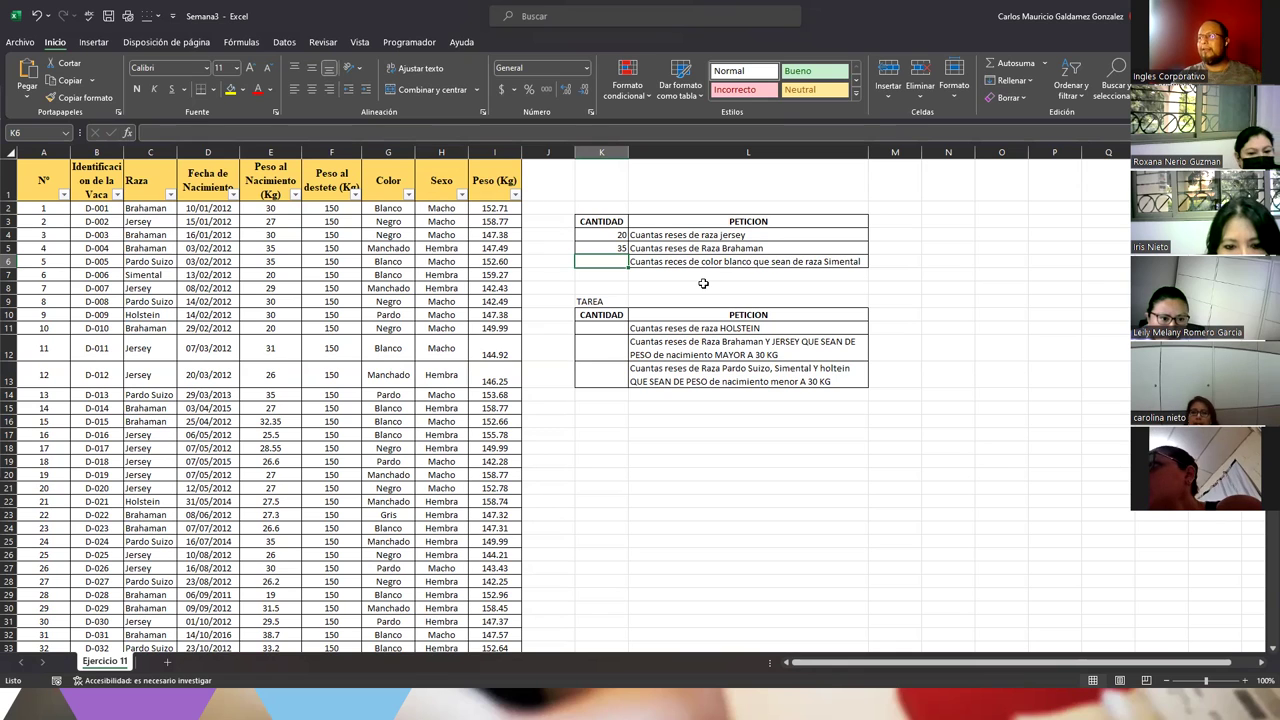
- For the petition on white Simental cattle, filter the Color column to Blanco only
click(676, 266)
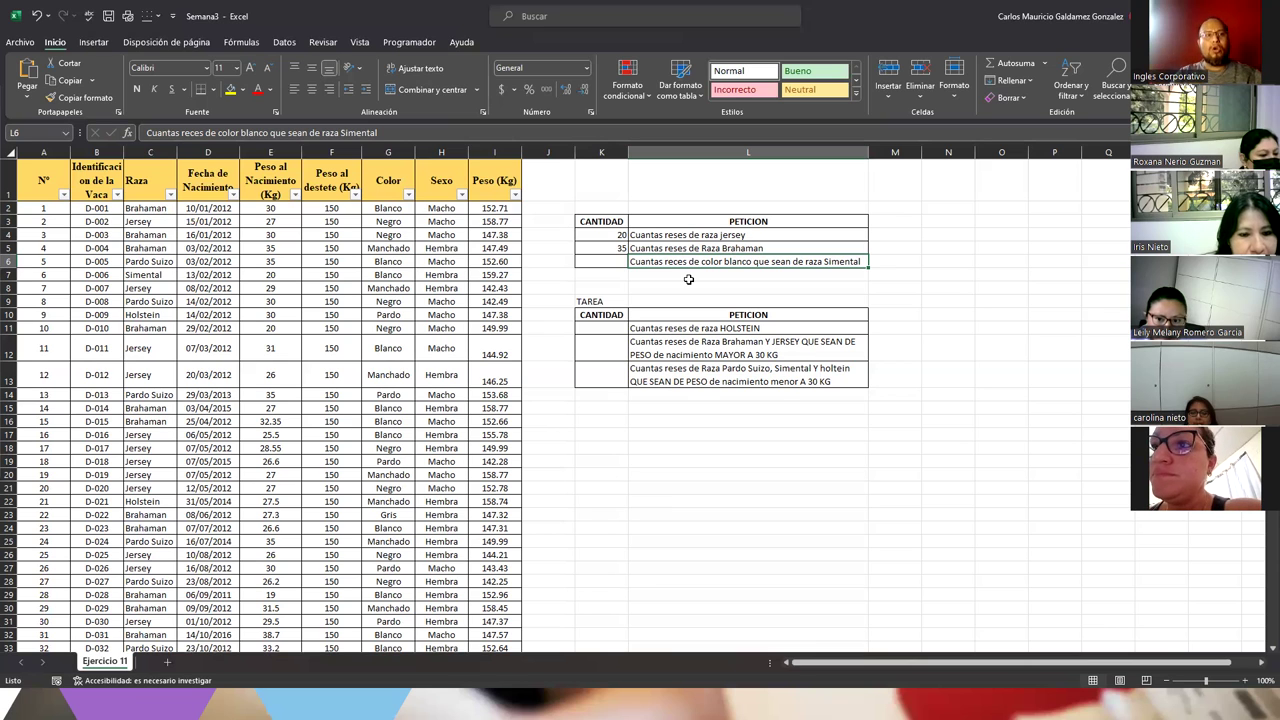
click(408, 194)
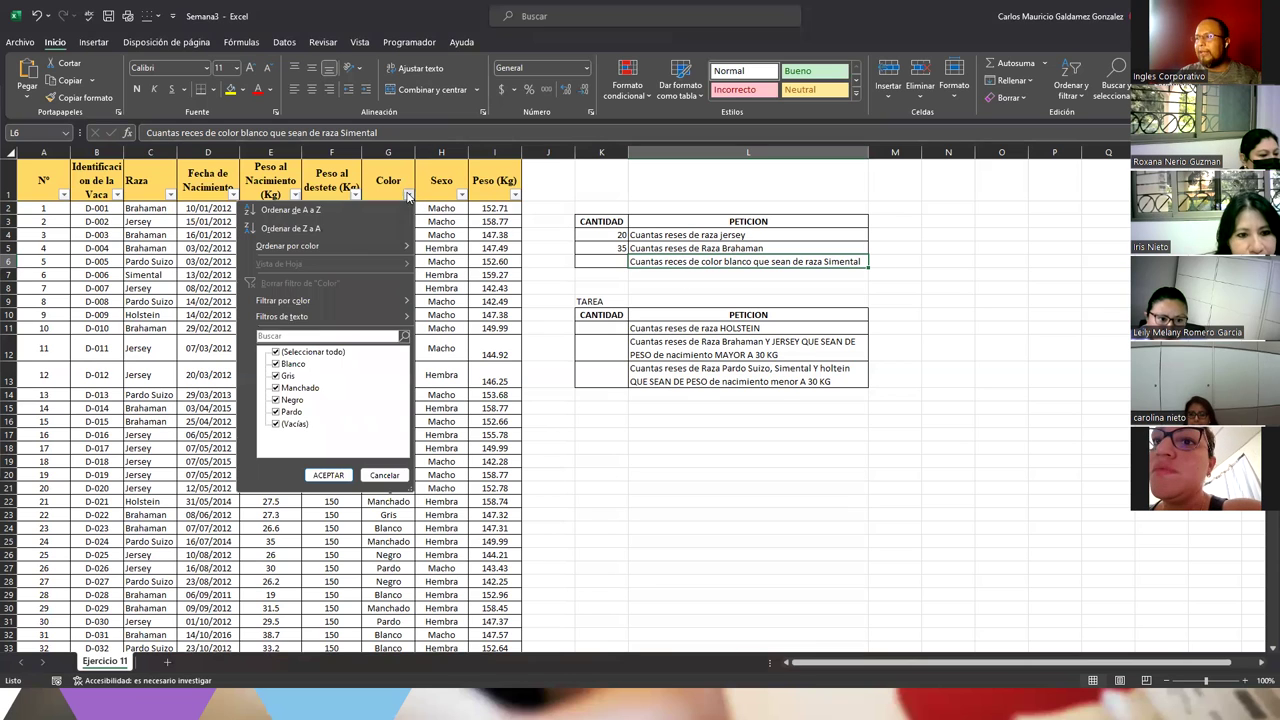
click(276, 353)
click(277, 365)
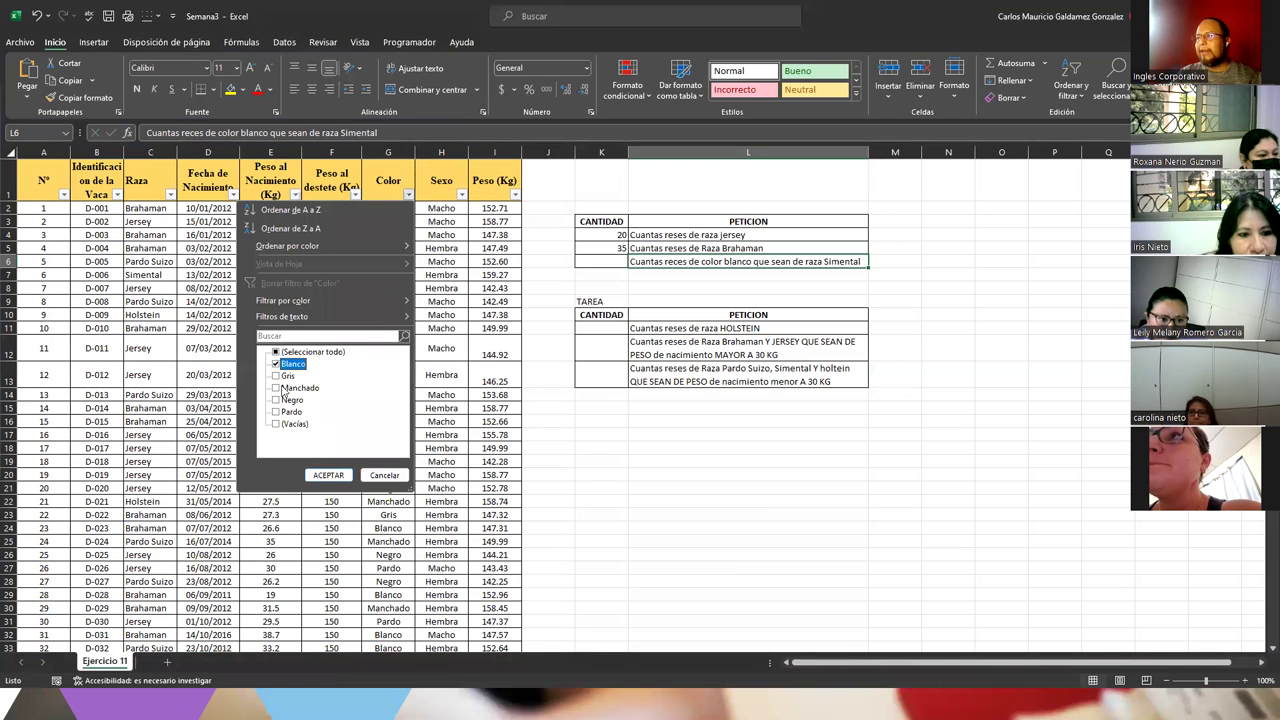
click(320, 475)
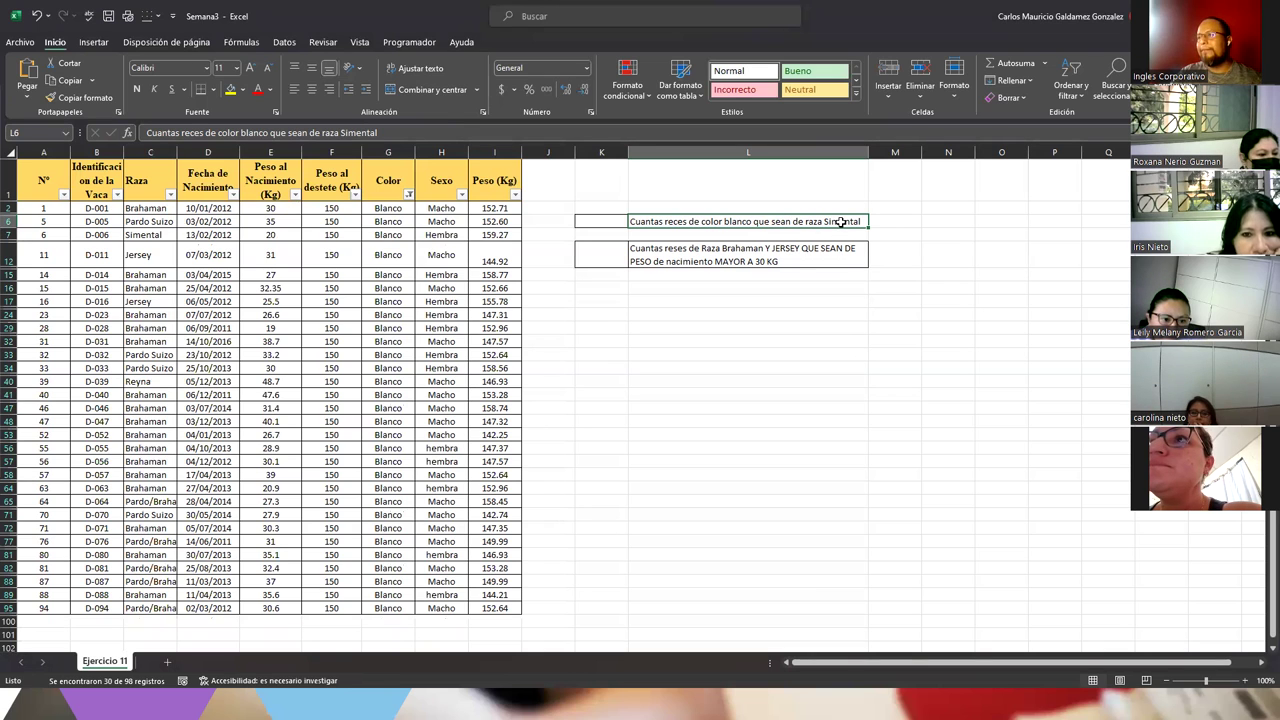
- Narrow the Blanco rows by filtering the Raza column to Simental only
click(171, 195)
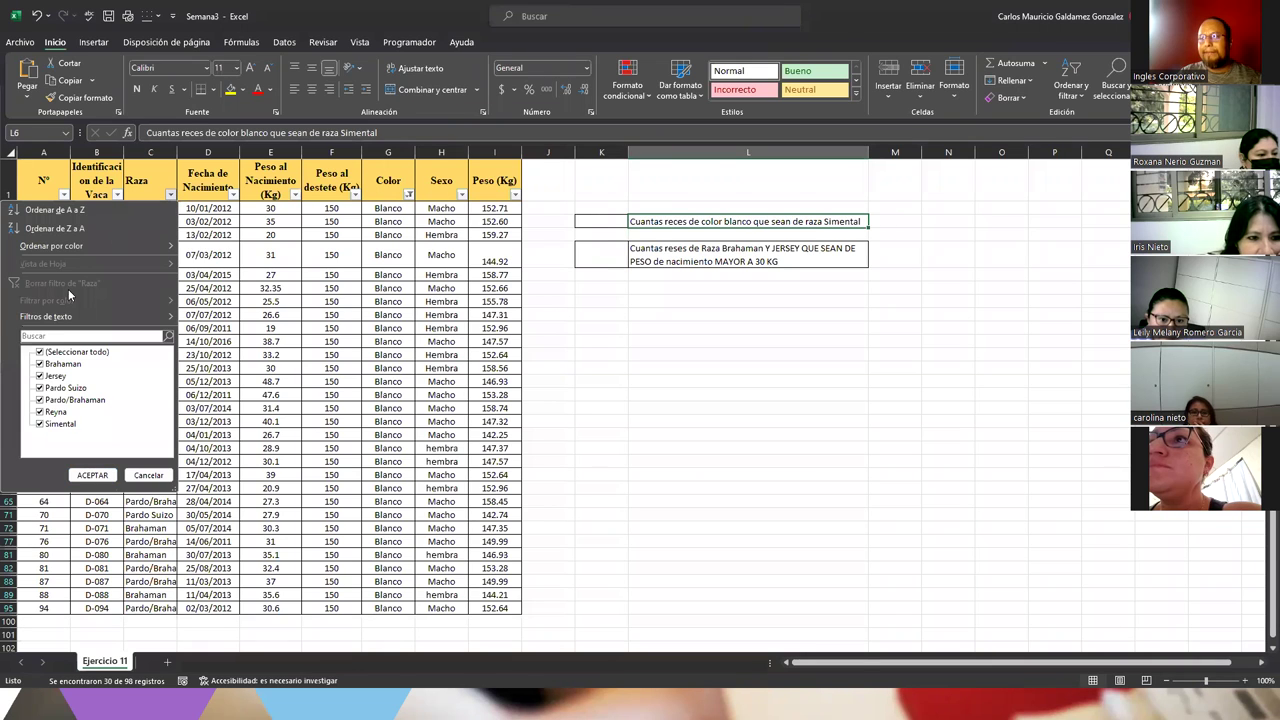
click(40, 352)
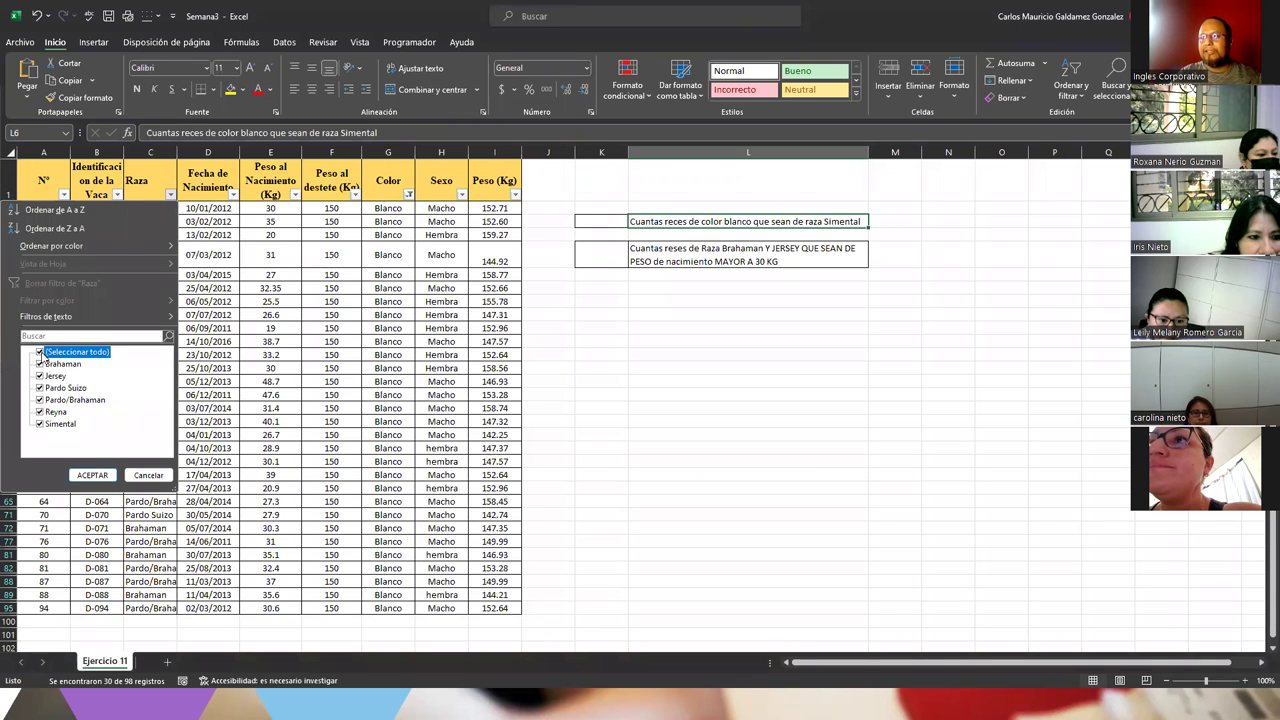
click(40, 424)
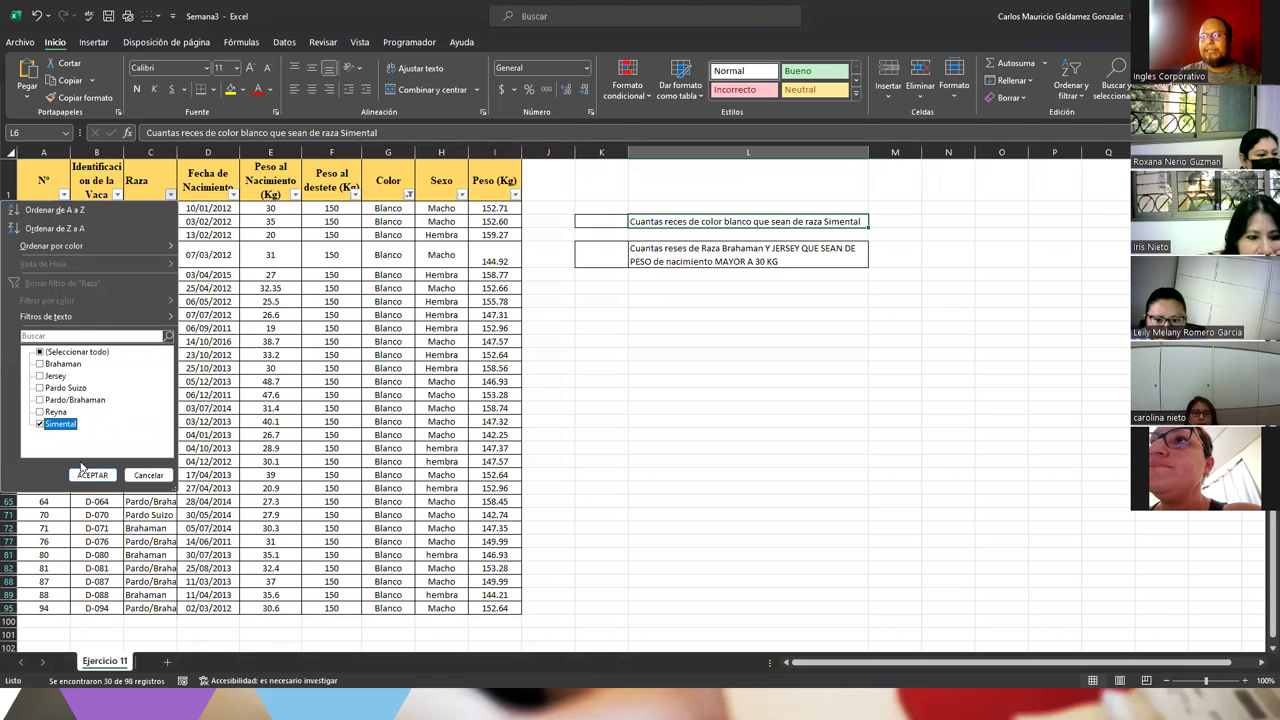
click(91, 476)
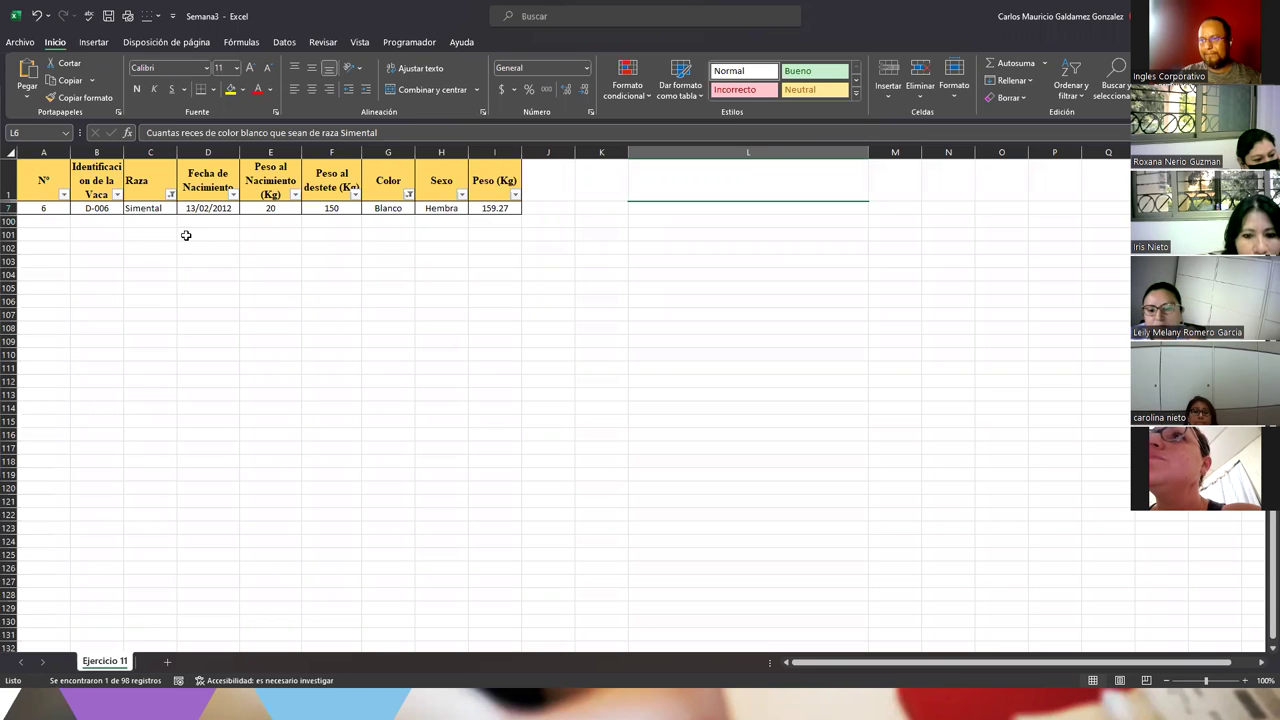
- Clear the Raza filter and reselect all values in Color to show the full cattle table
click(172, 196)
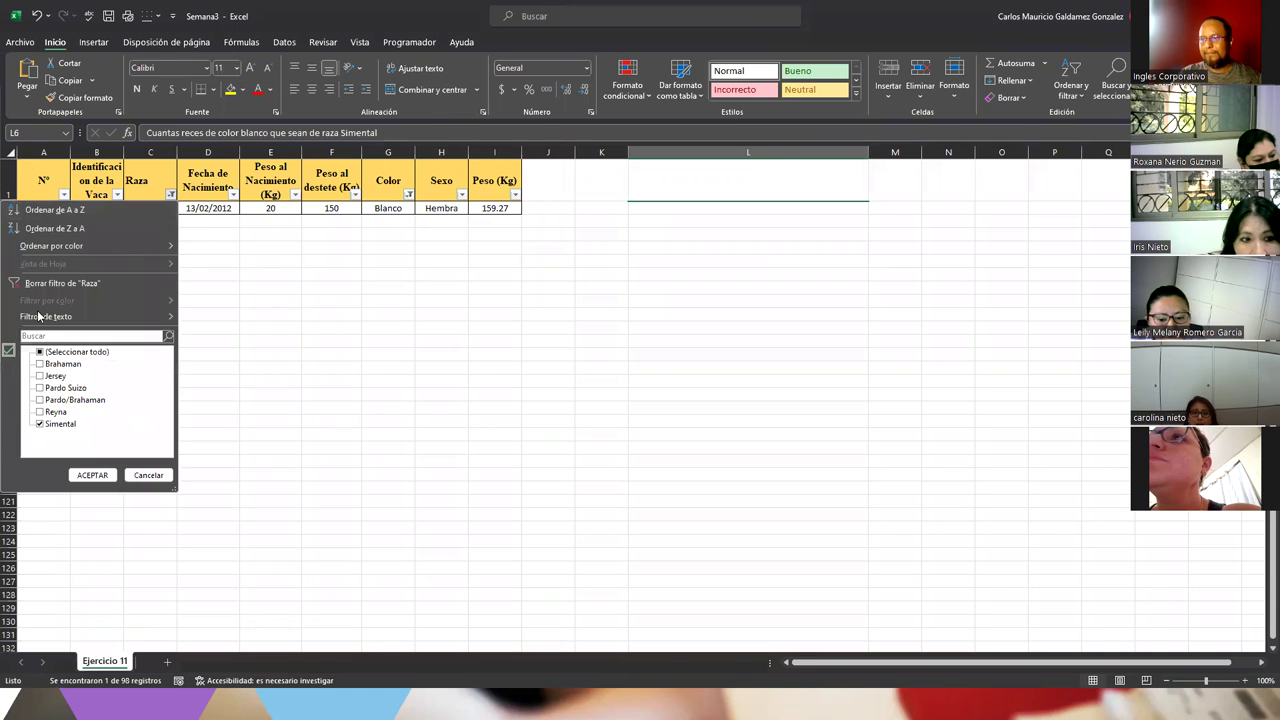
click(45, 283)
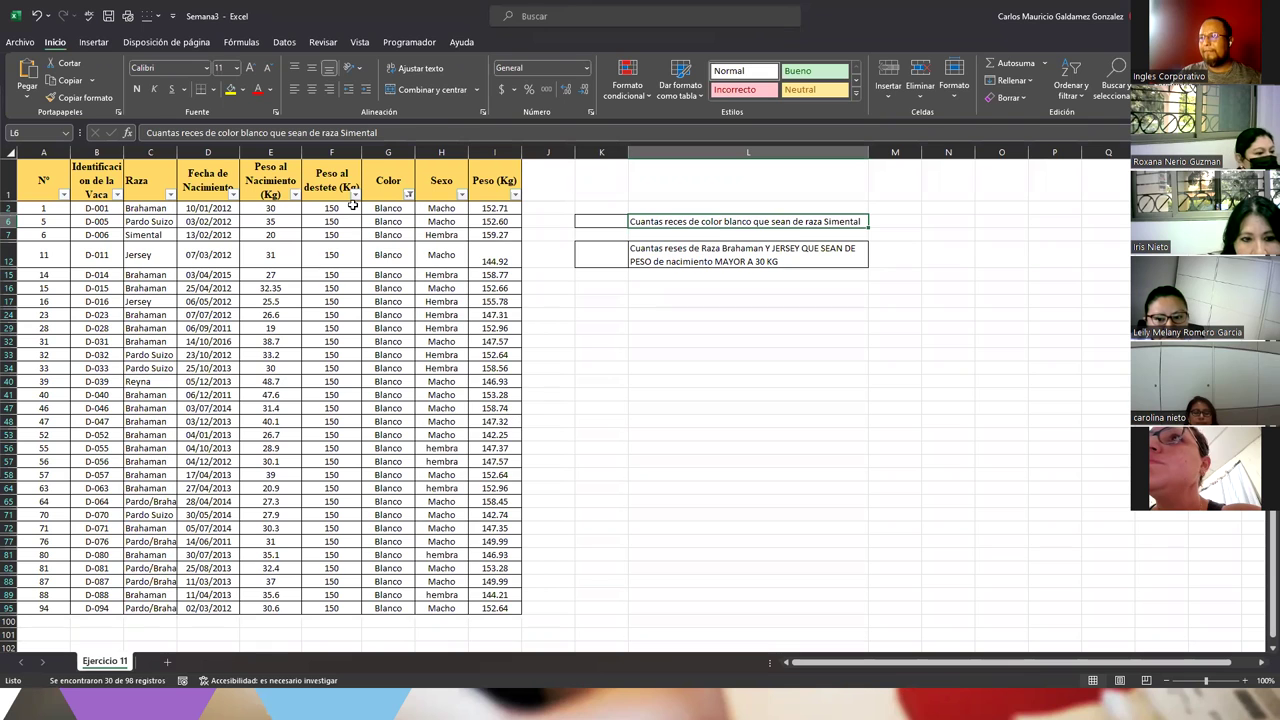
click(409, 194)
click(276, 352)
click(328, 475)
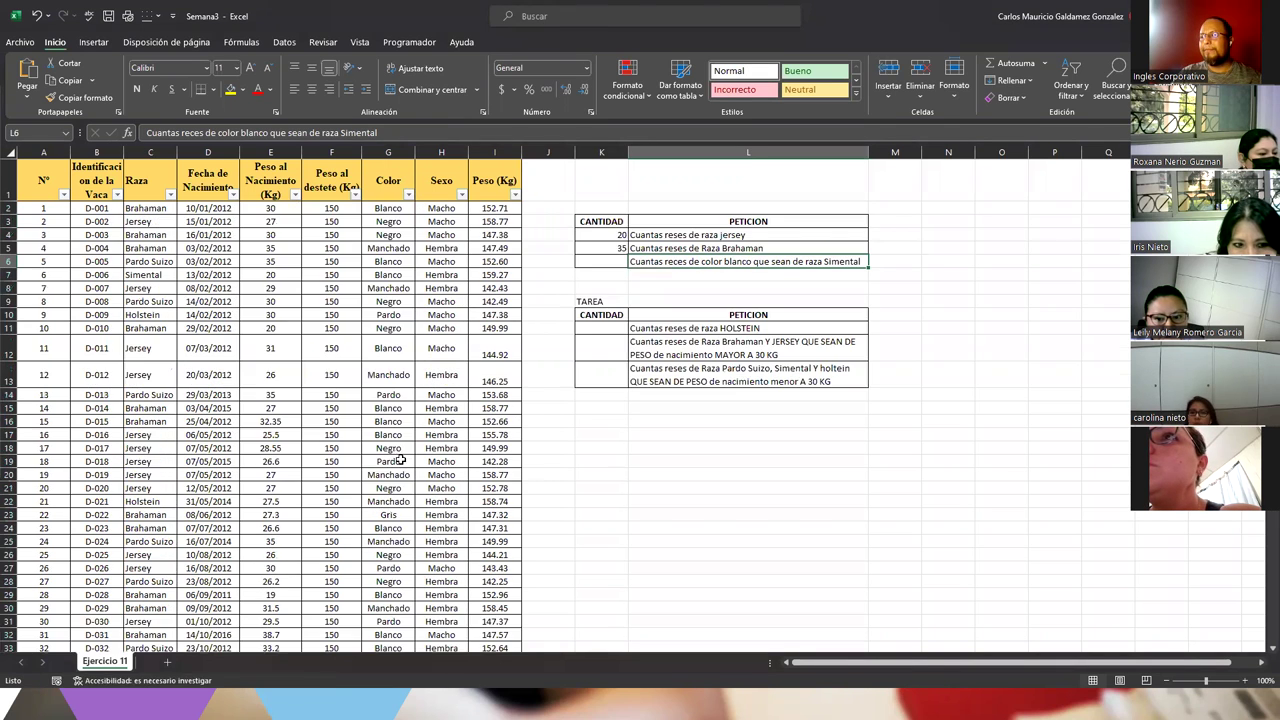
- Enter 1 as the CANTIDAD for the petition on white Simental cattle
click(604, 262)
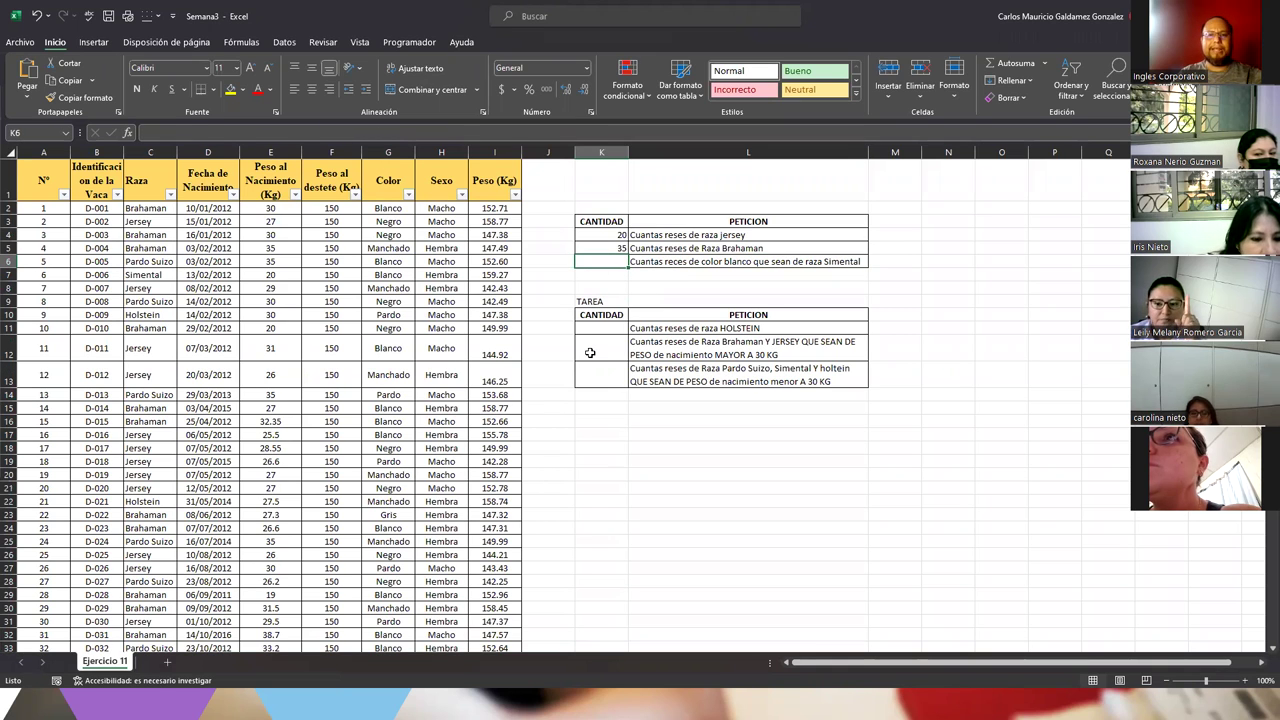
text(1)
key(Return)
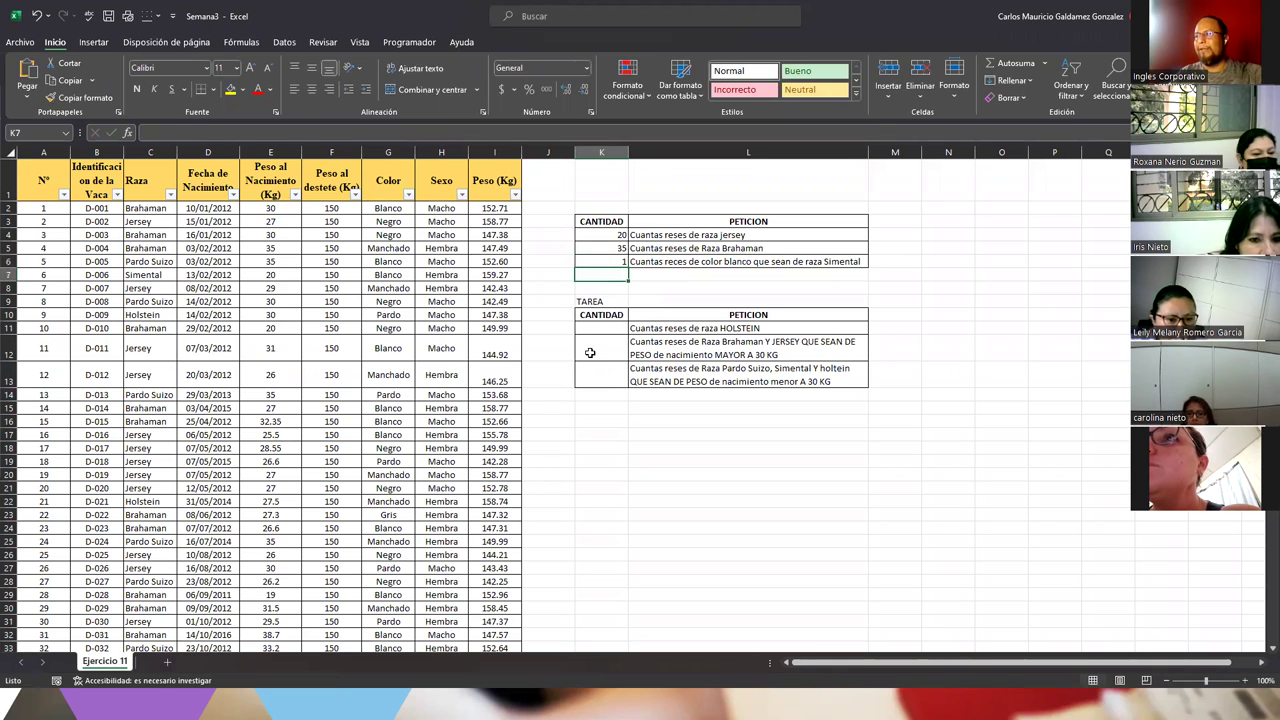
click(618, 490)
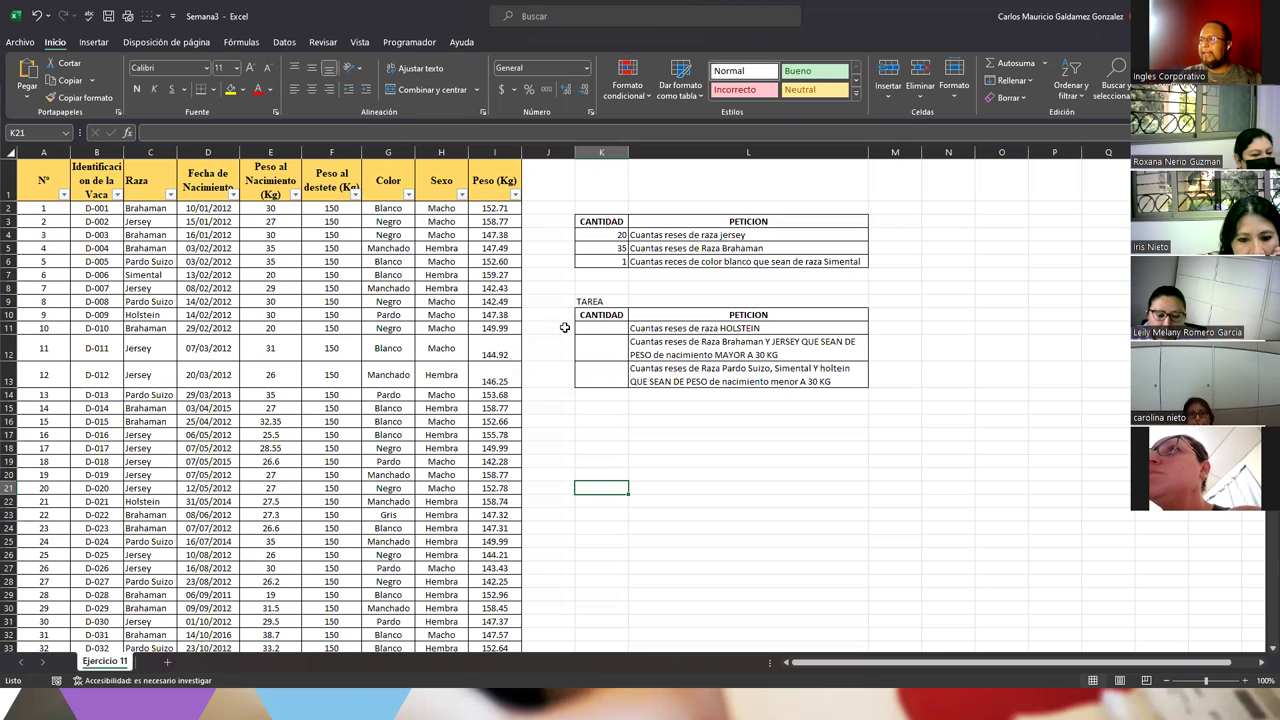
- Copy the TAREA petition about Brahaman and Jersey cattle over 30 KG into cell L20 below the TAREA table
drag(594, 326, 580, 351)
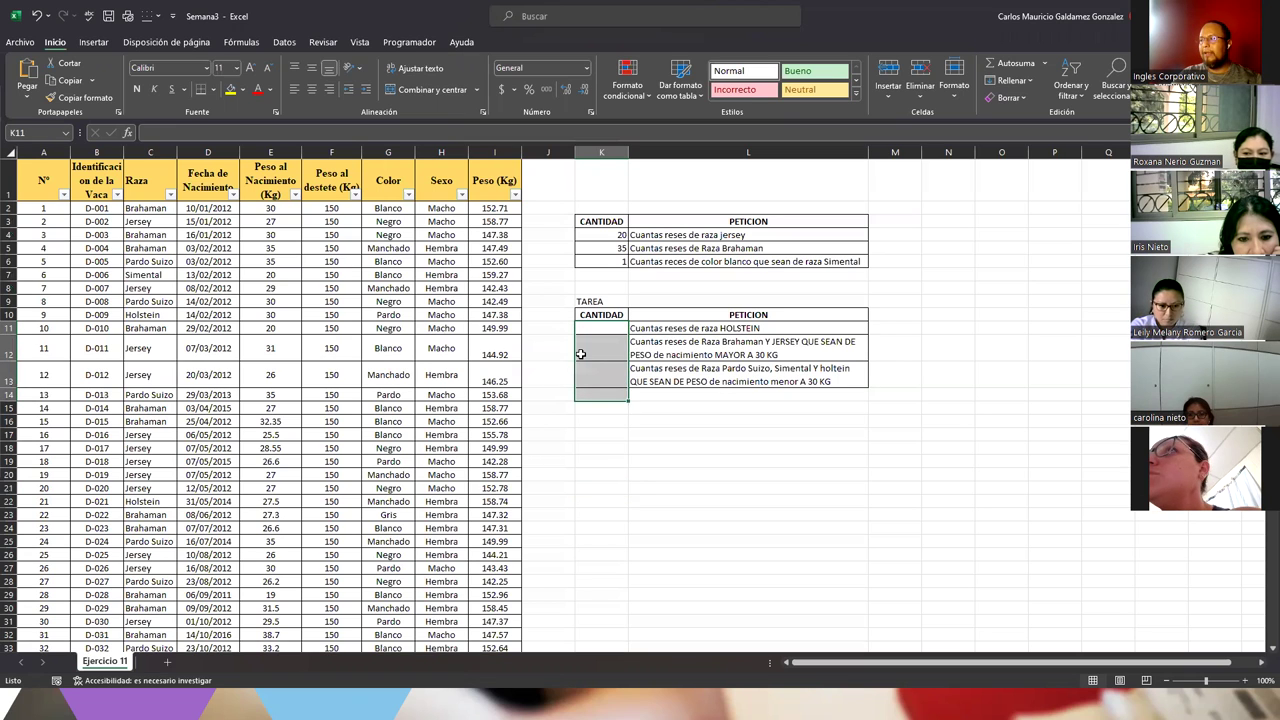
click(684, 349)
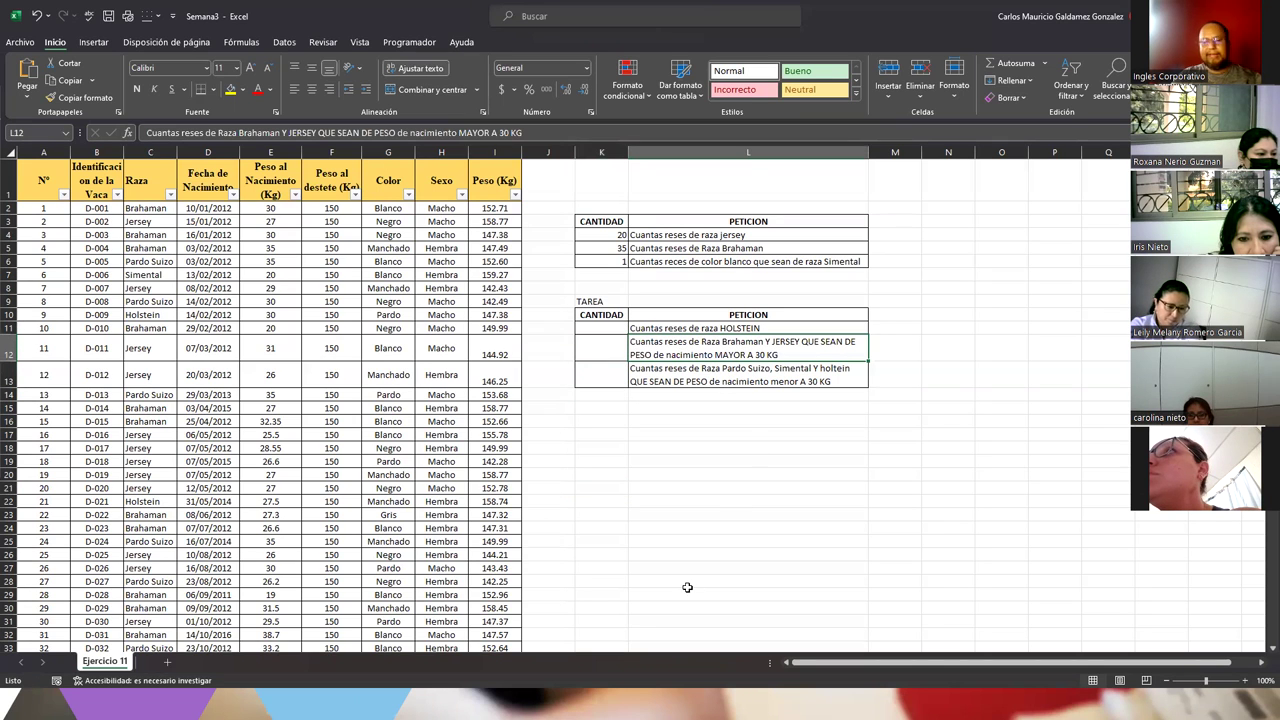
key(ctrl+c)
click(642, 471)
key(ctrl+v)
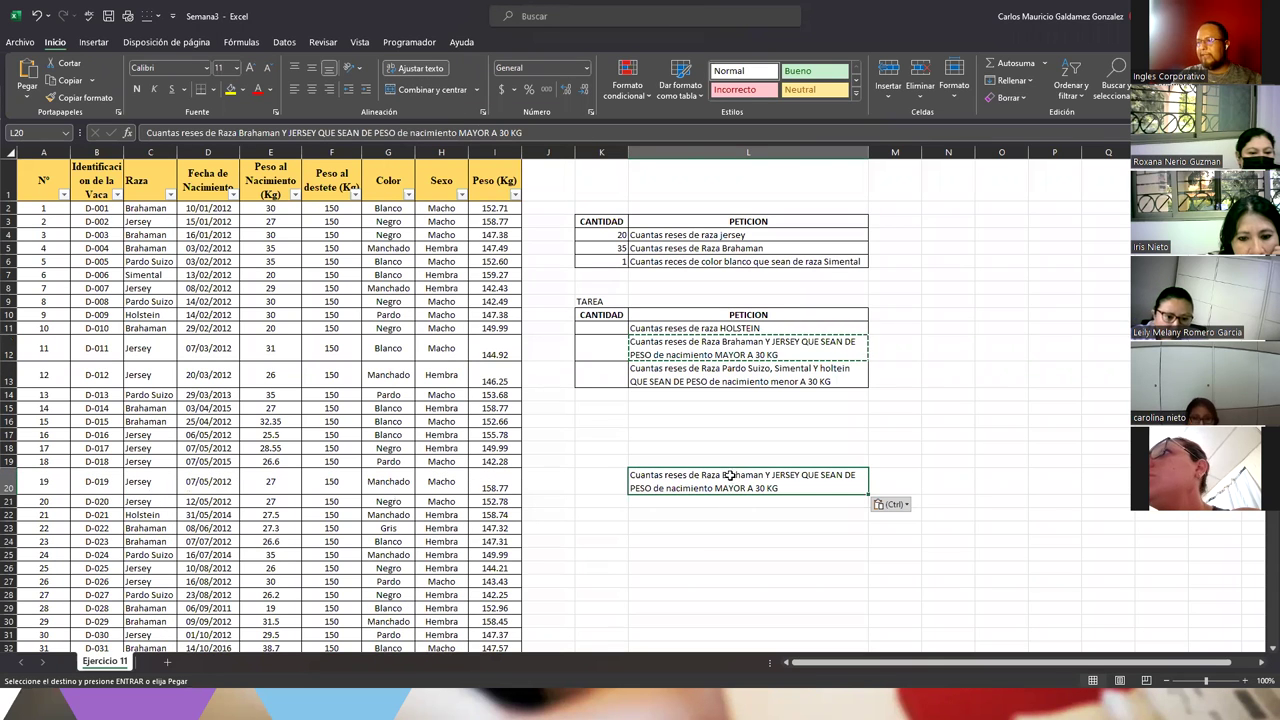
- In the copied petition in L20, replace the breed Brahaman with Jersey
double_click(731, 475)
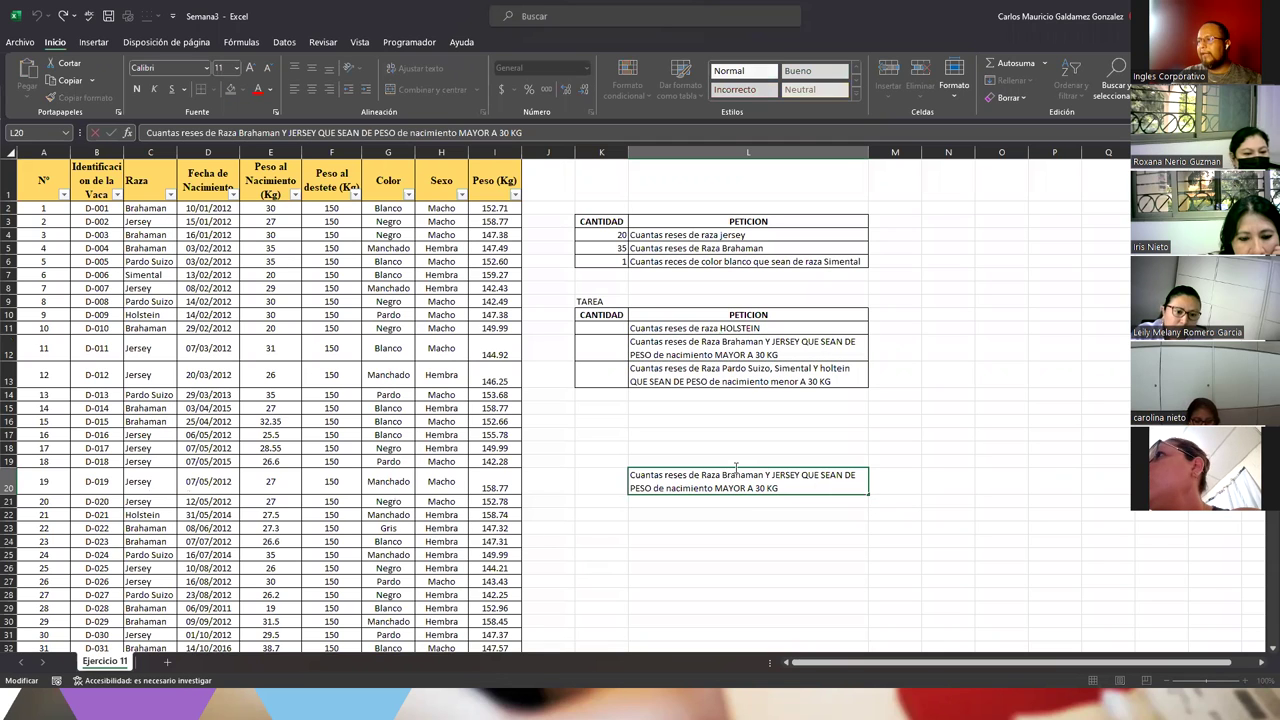
double_click(736, 475)
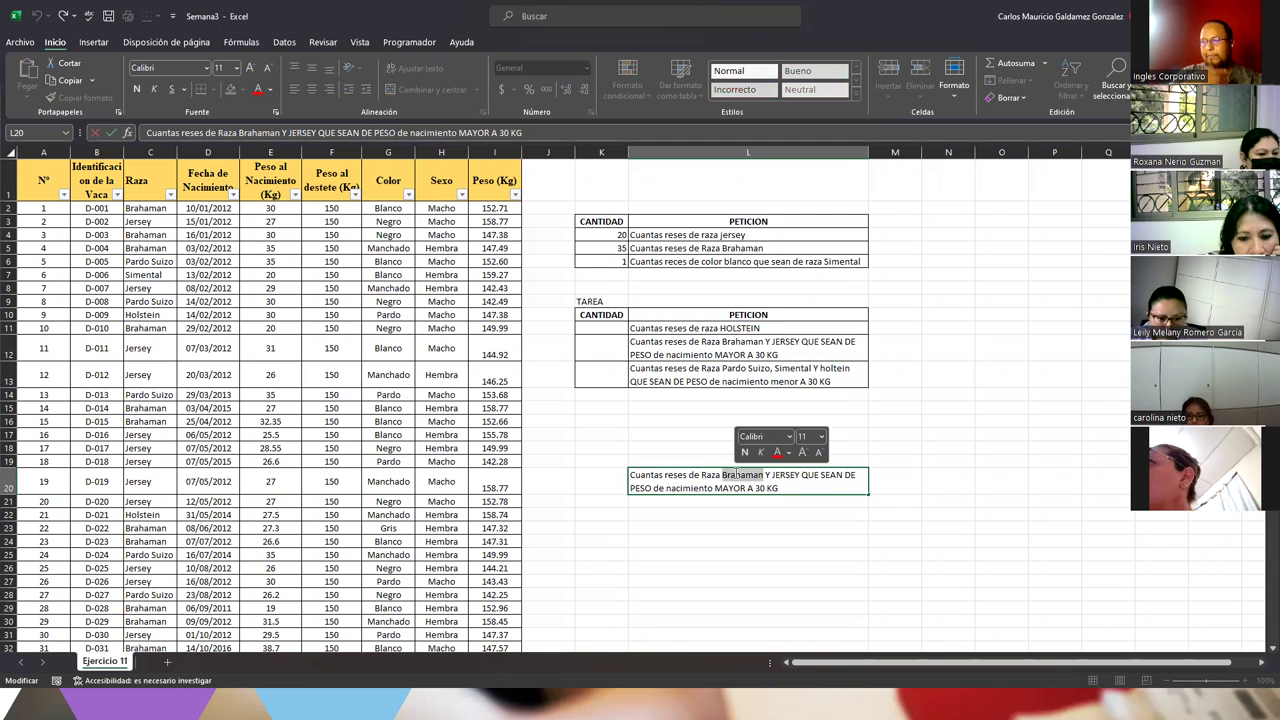
text(Par)
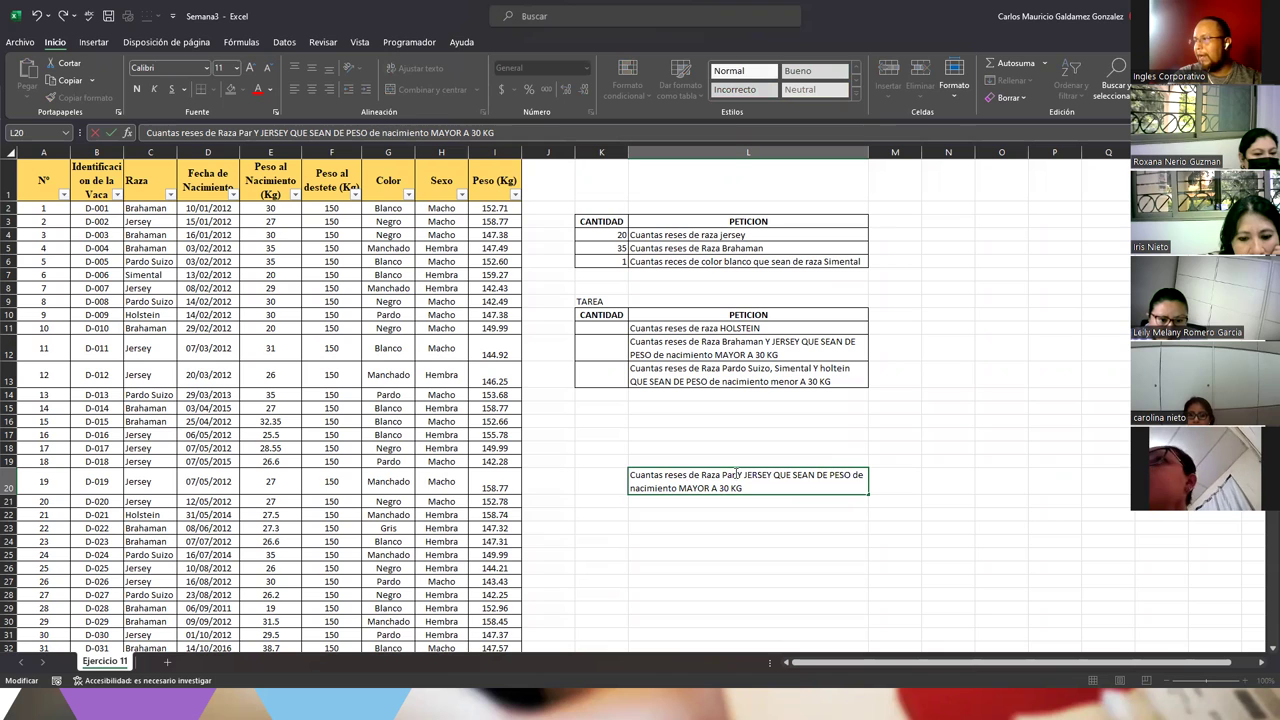
key(BackSpace)
key(BackSpace)
key(BackSpace)
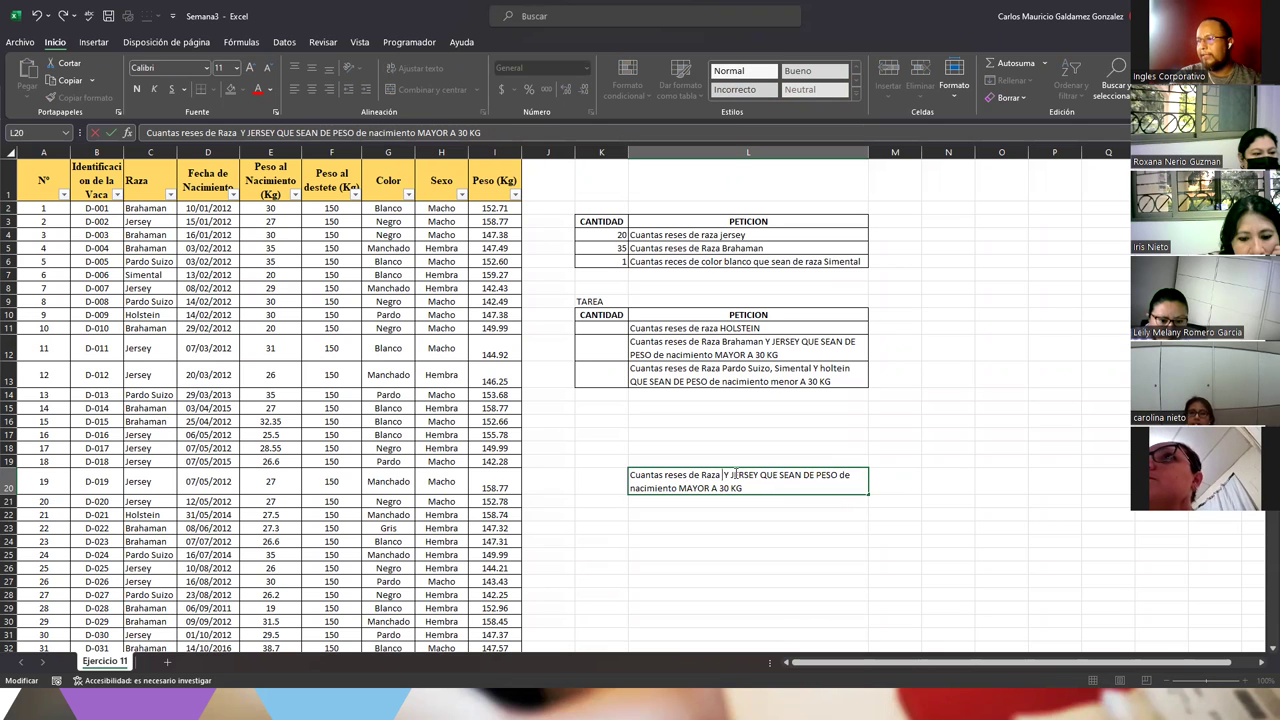
text(Jersey)
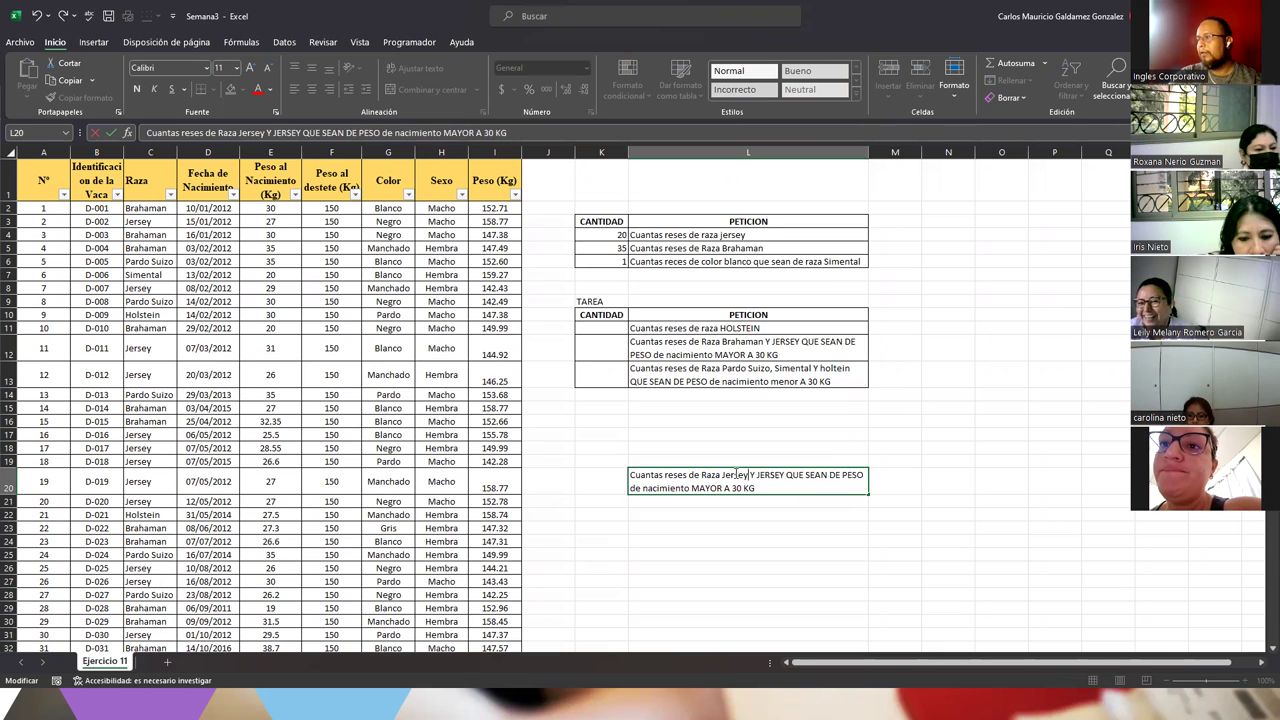
- Replace "Y JERSEY" in the L20 petition with "y Simental"
key(Delete)
text(y)
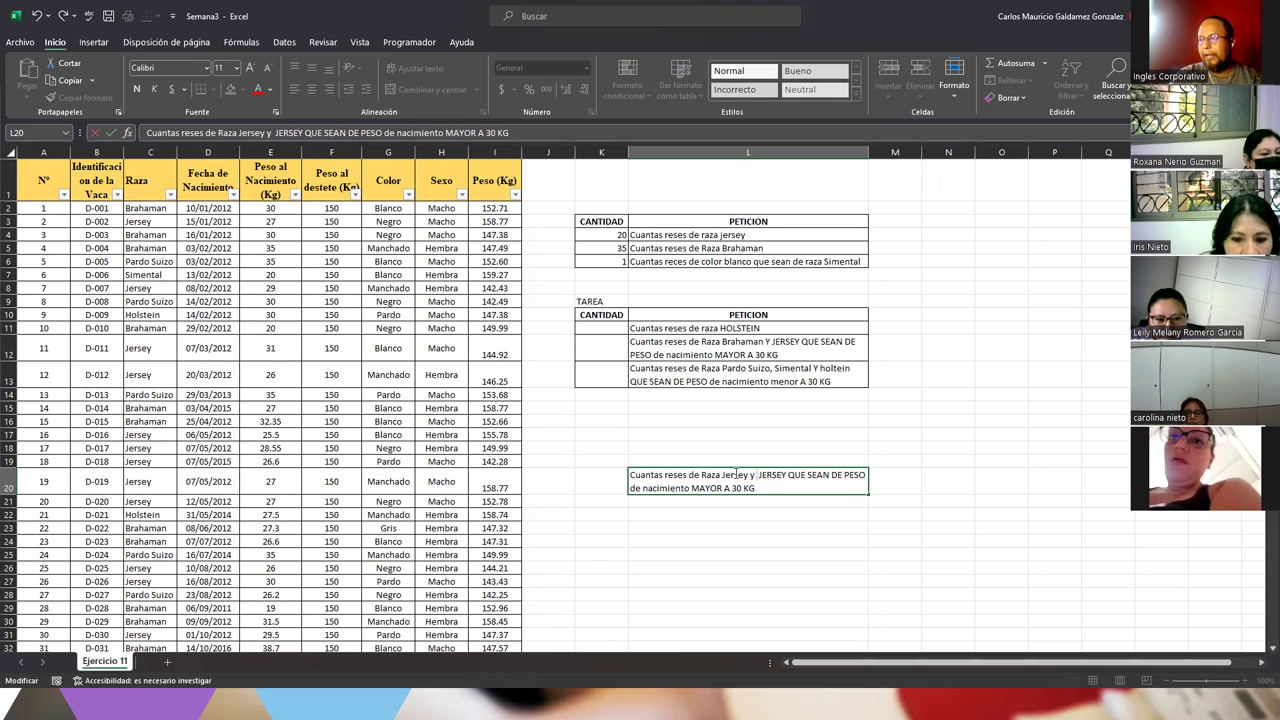
text(Simental)
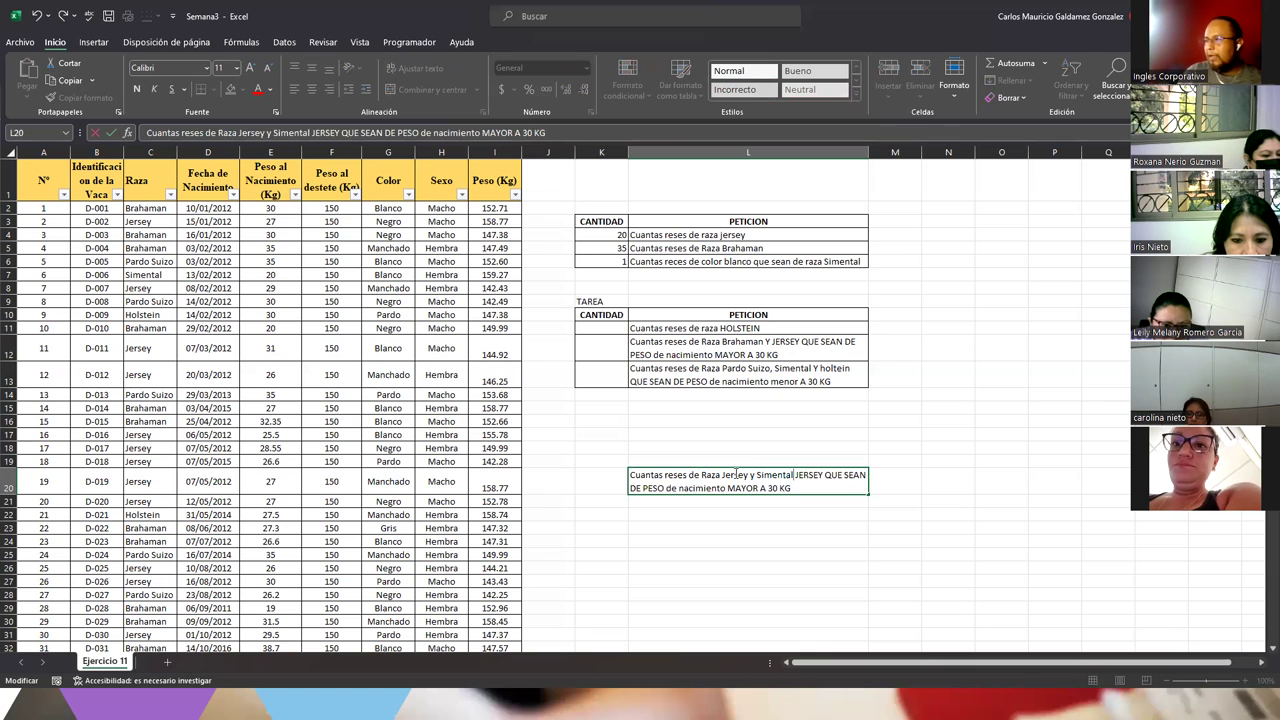
key(Delete)
key(Delete)
key(Delete)
key(Delete)
key(Delete)
key(Delete)
key(Delete)
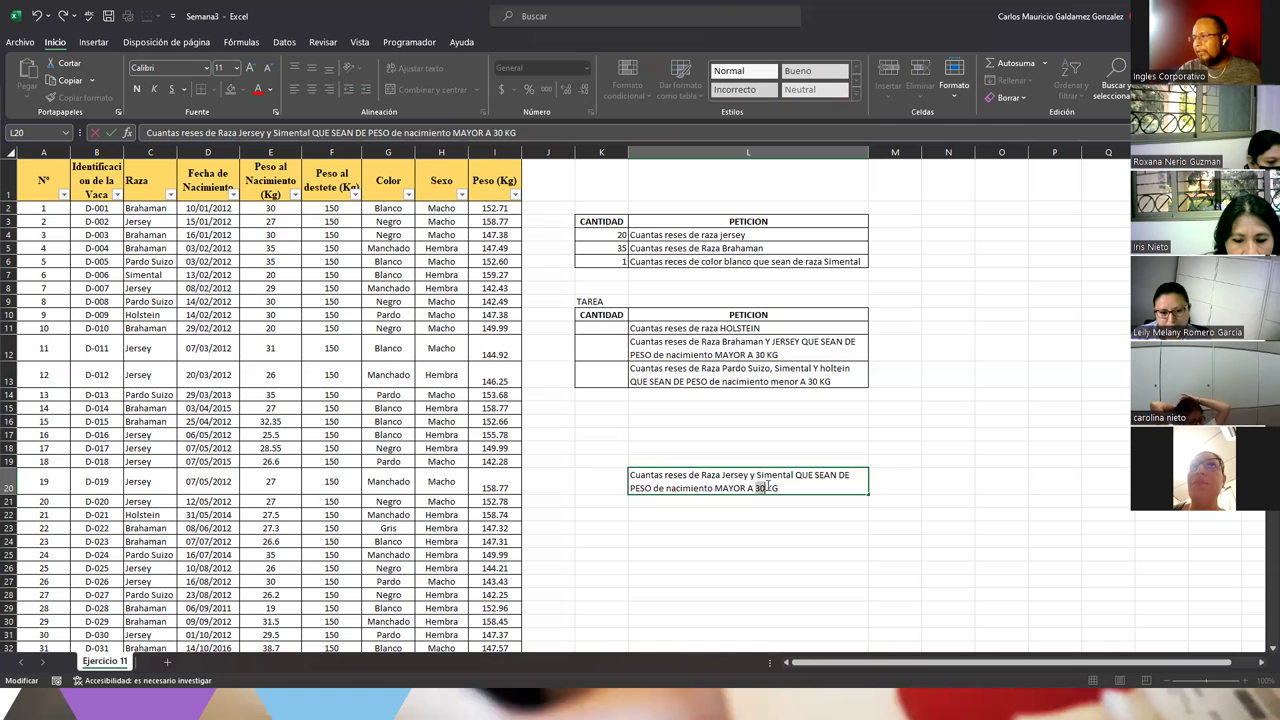
- Set the birth weight limit in the L20 petition to 25 KG
double_click(760, 487)
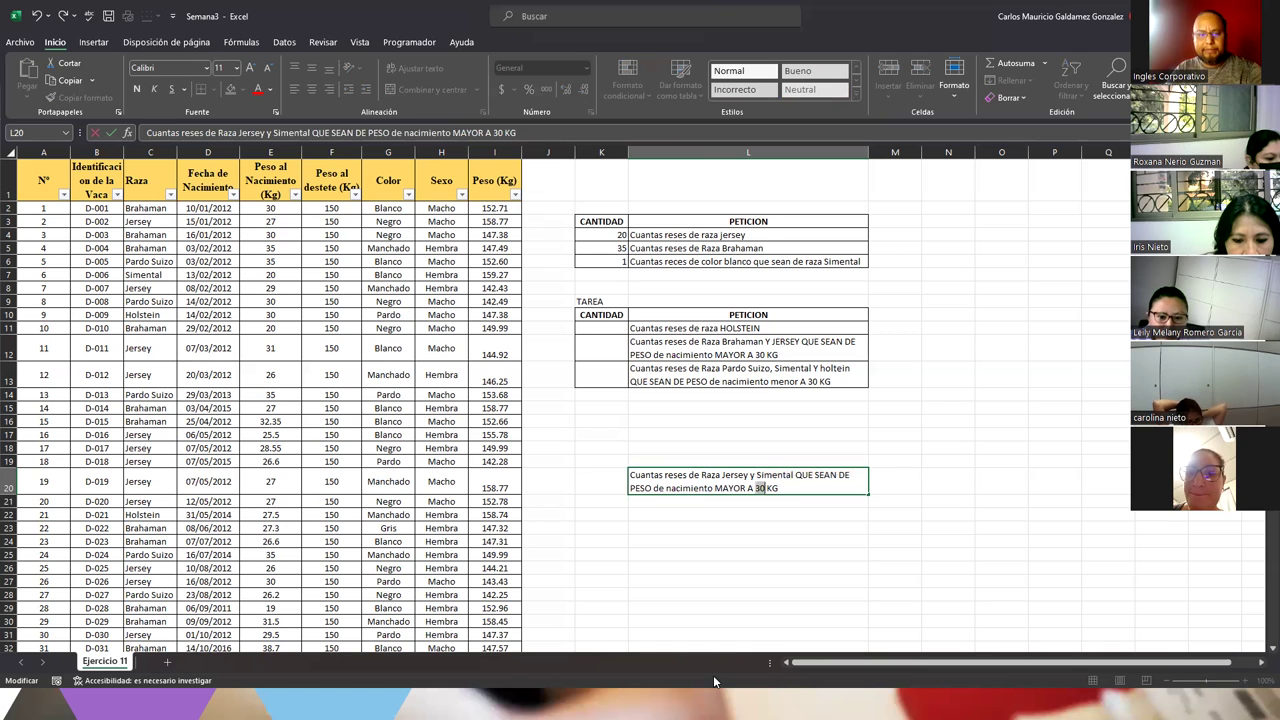
text(25)
key(Return)
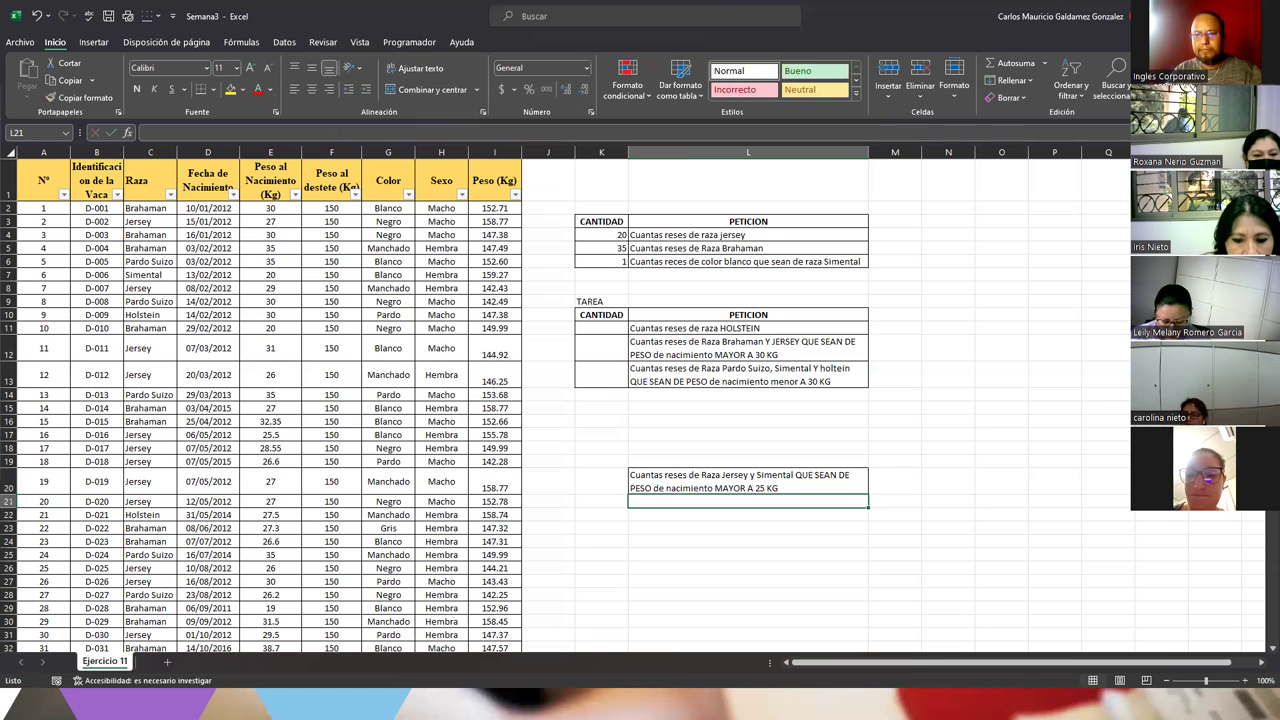
key(alt+Tab)
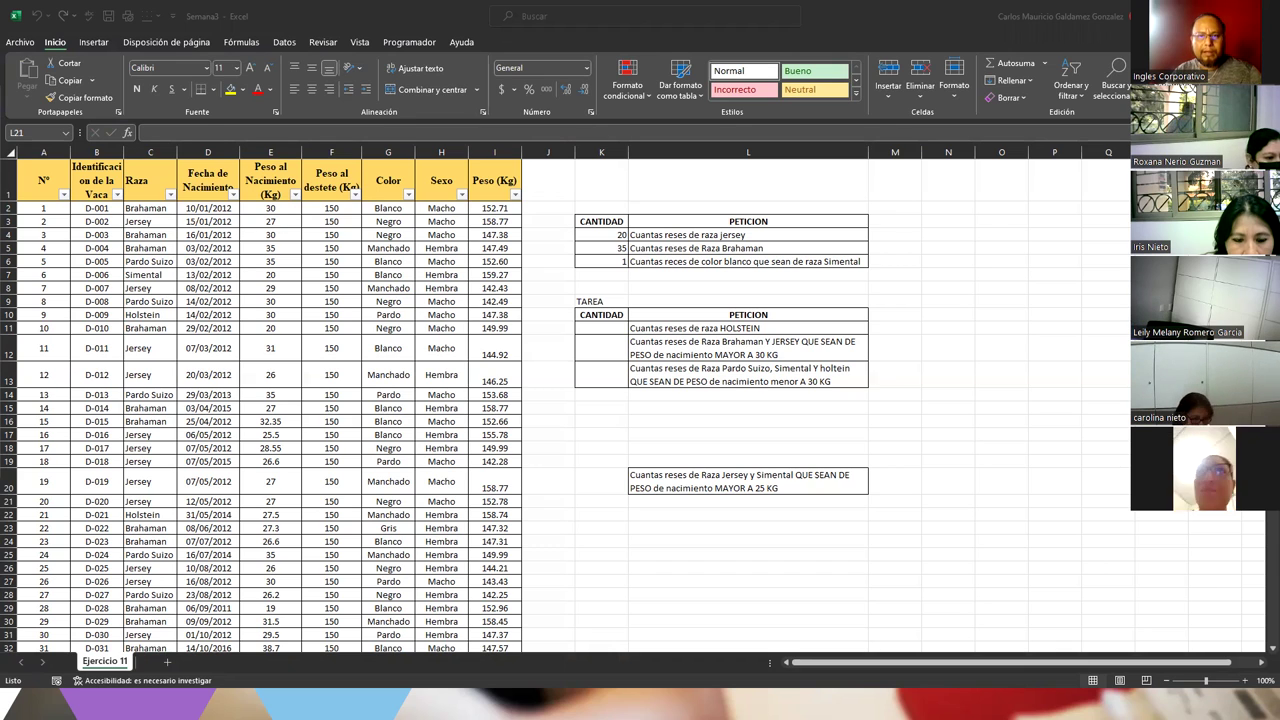
click(748, 501)
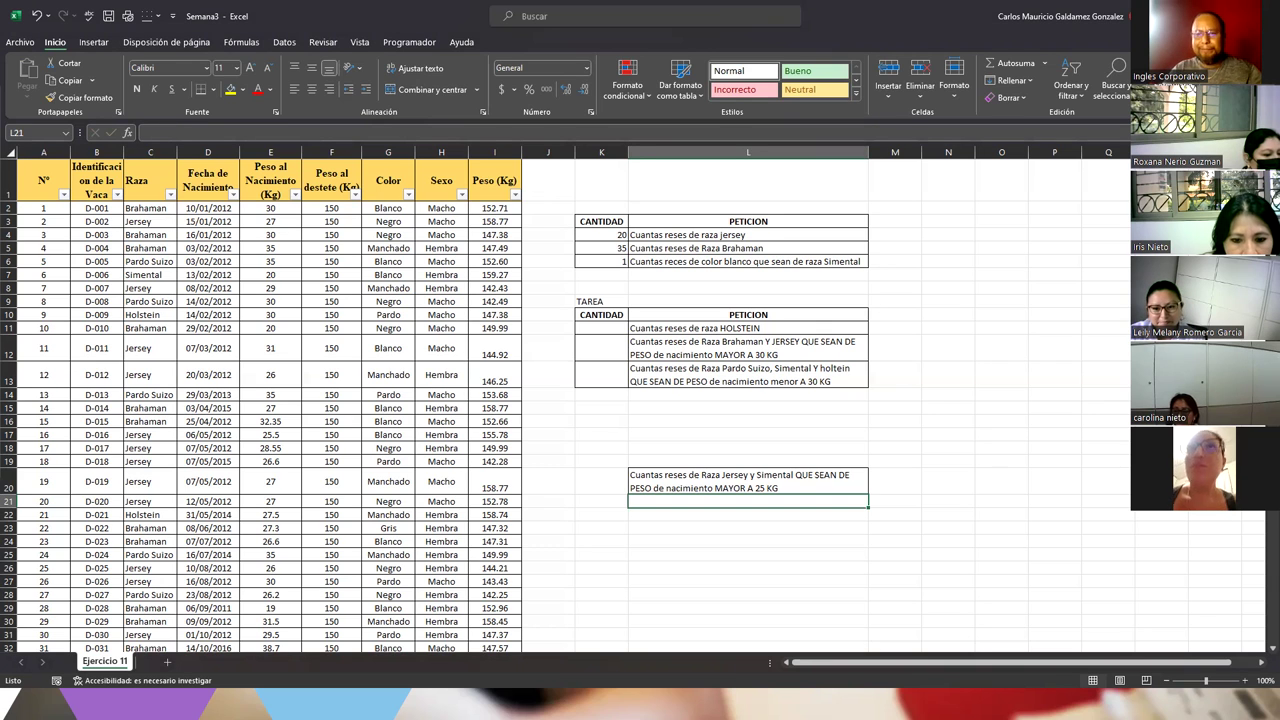
key(alt+Tab)
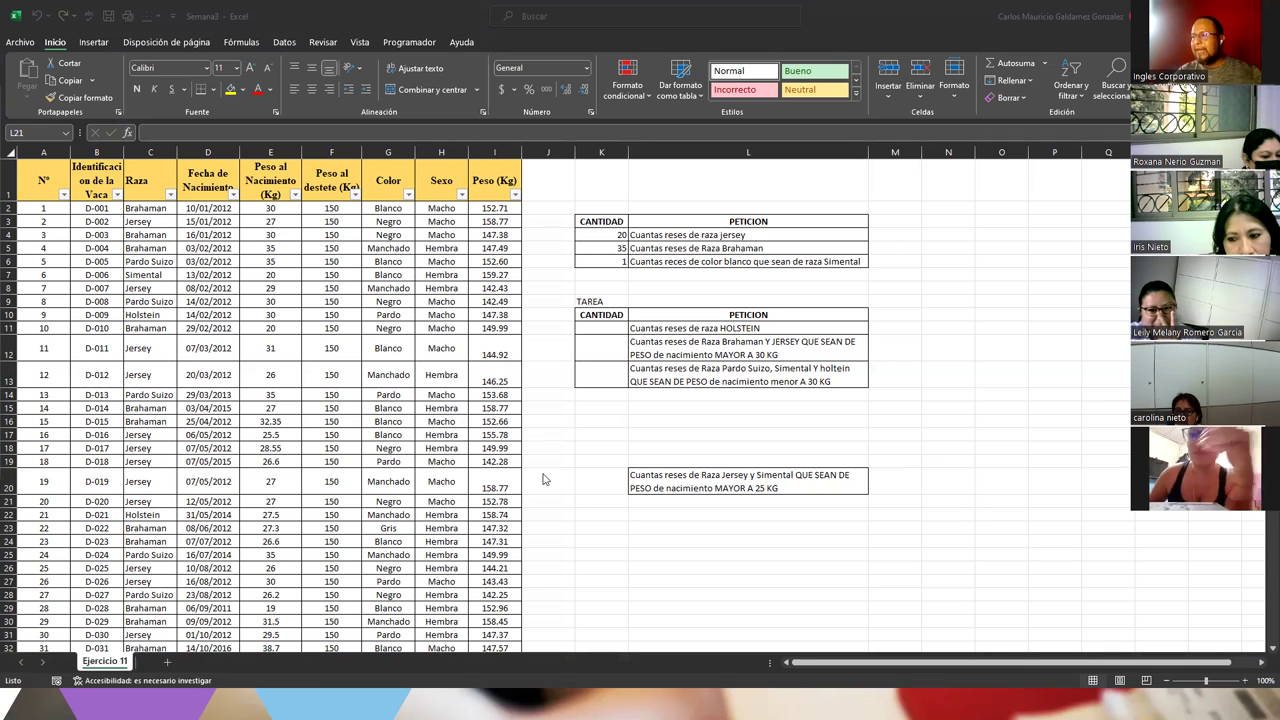
mouse_move(667, 384)
mouse_down()
mouse_move(672, 365)
mouse_move(676, 376)
mouse_up()
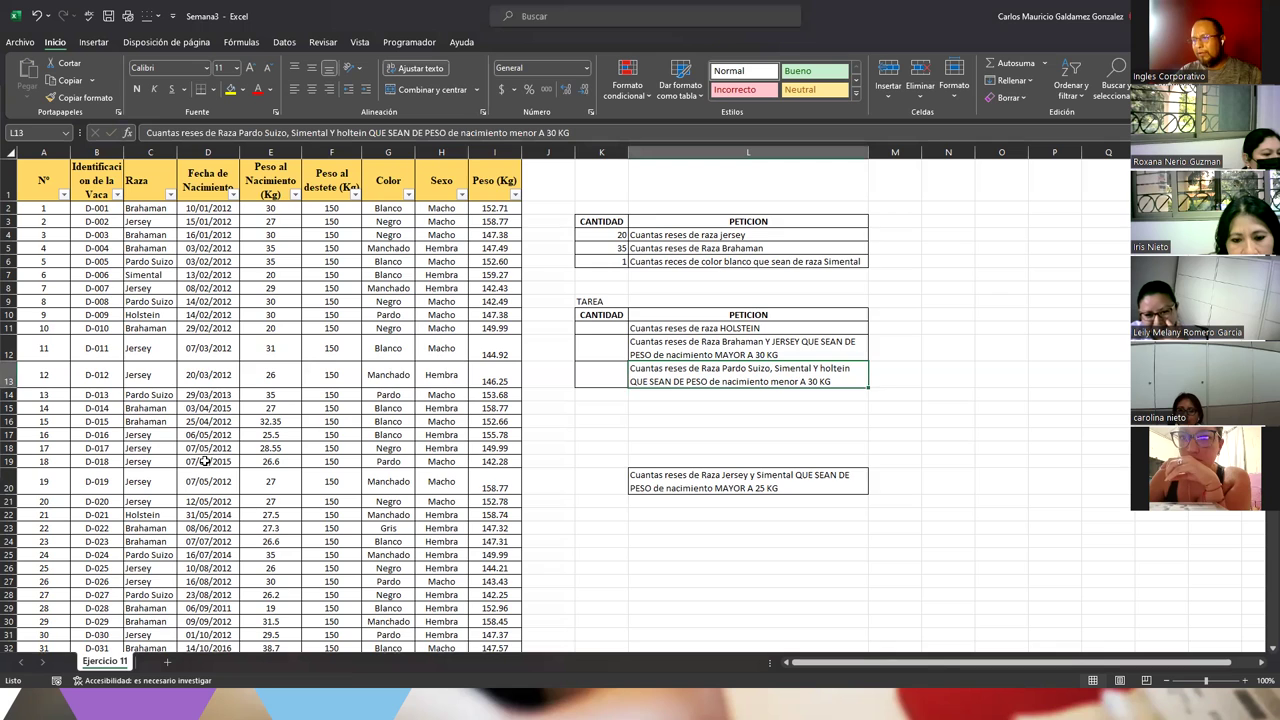
scroll(205, 478, down, 15)
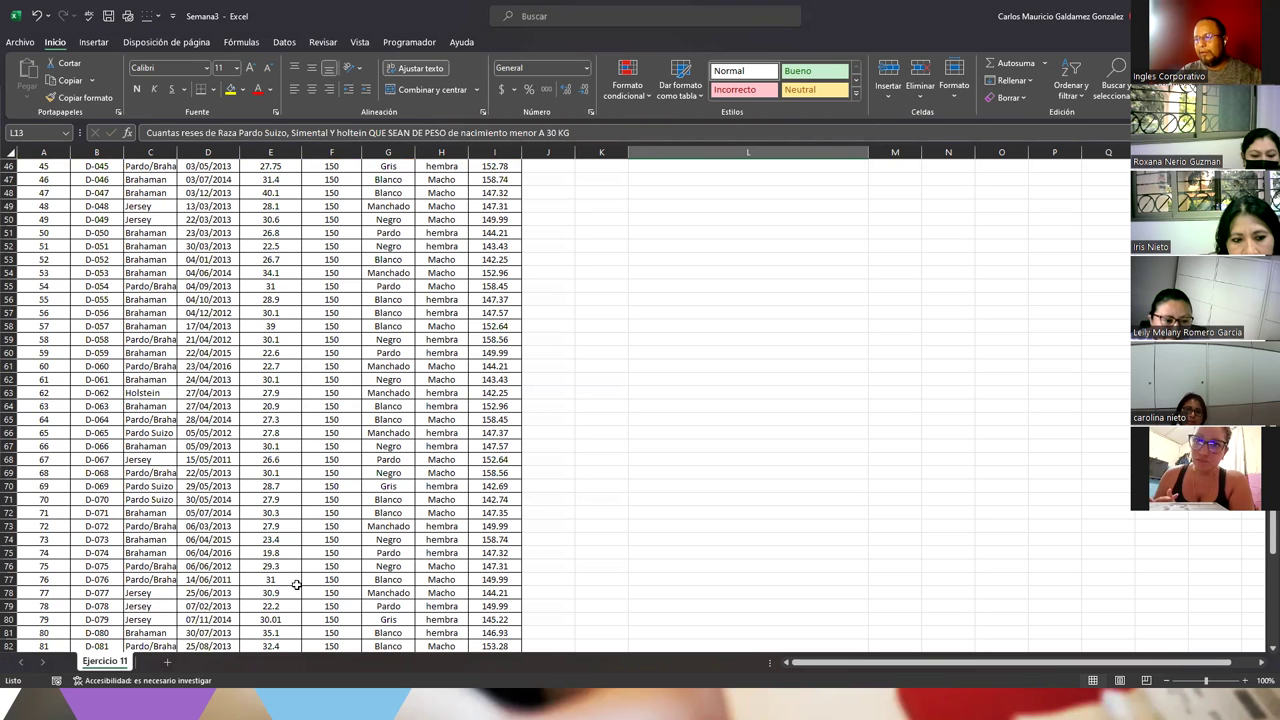
scroll(296, 585, down, 10)
scroll(463, 557, up, 20)
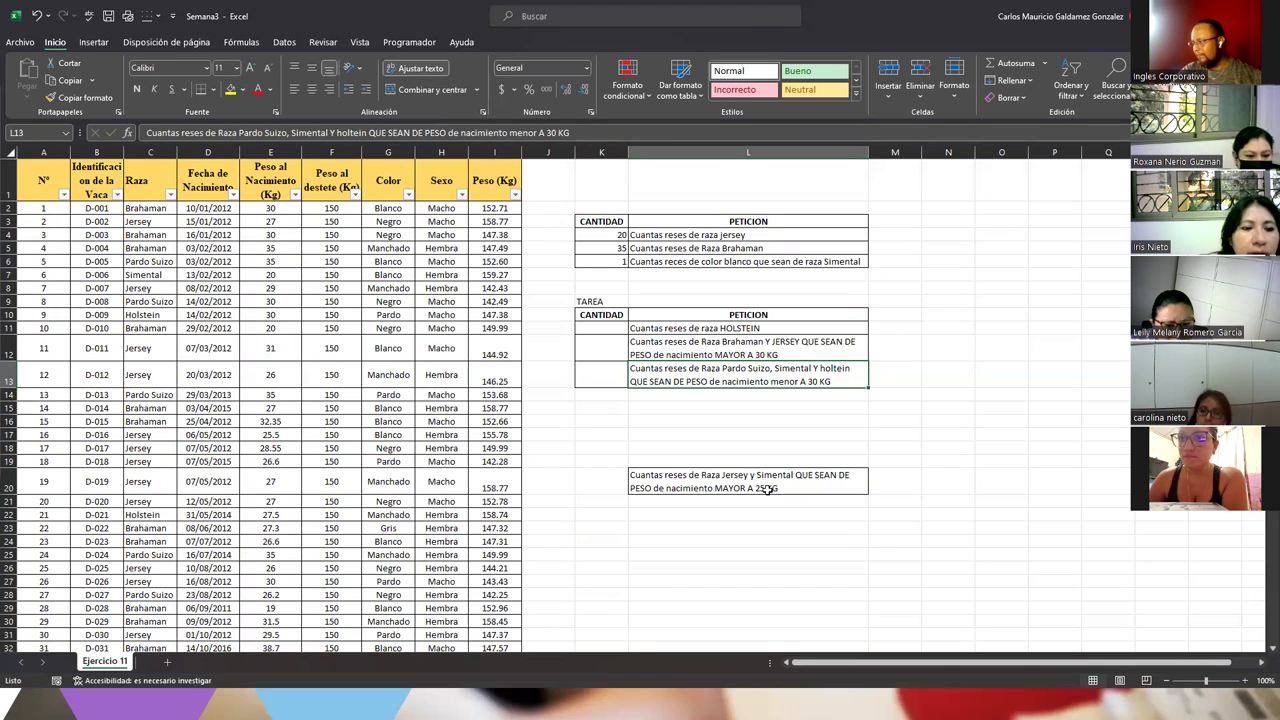
- For the new practice petition in L20, filter the Raza column to Jersey and Simental only
click(171, 195)
click(80, 353)
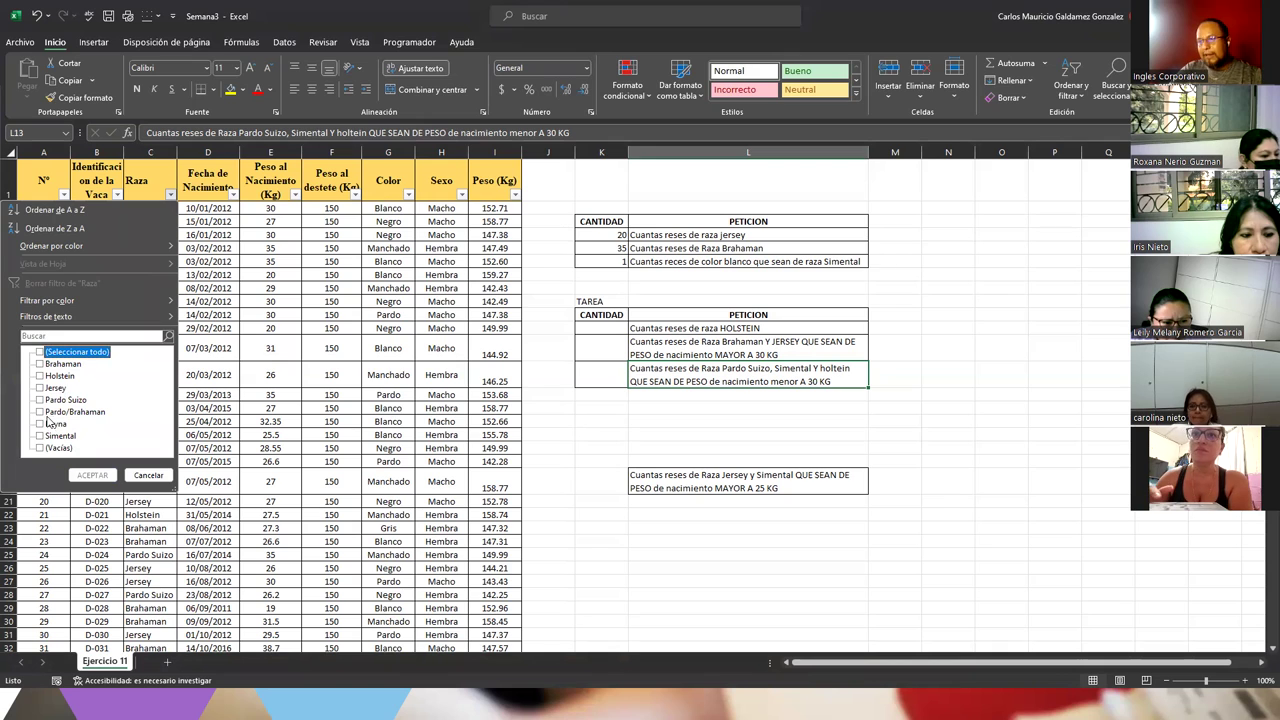
click(41, 388)
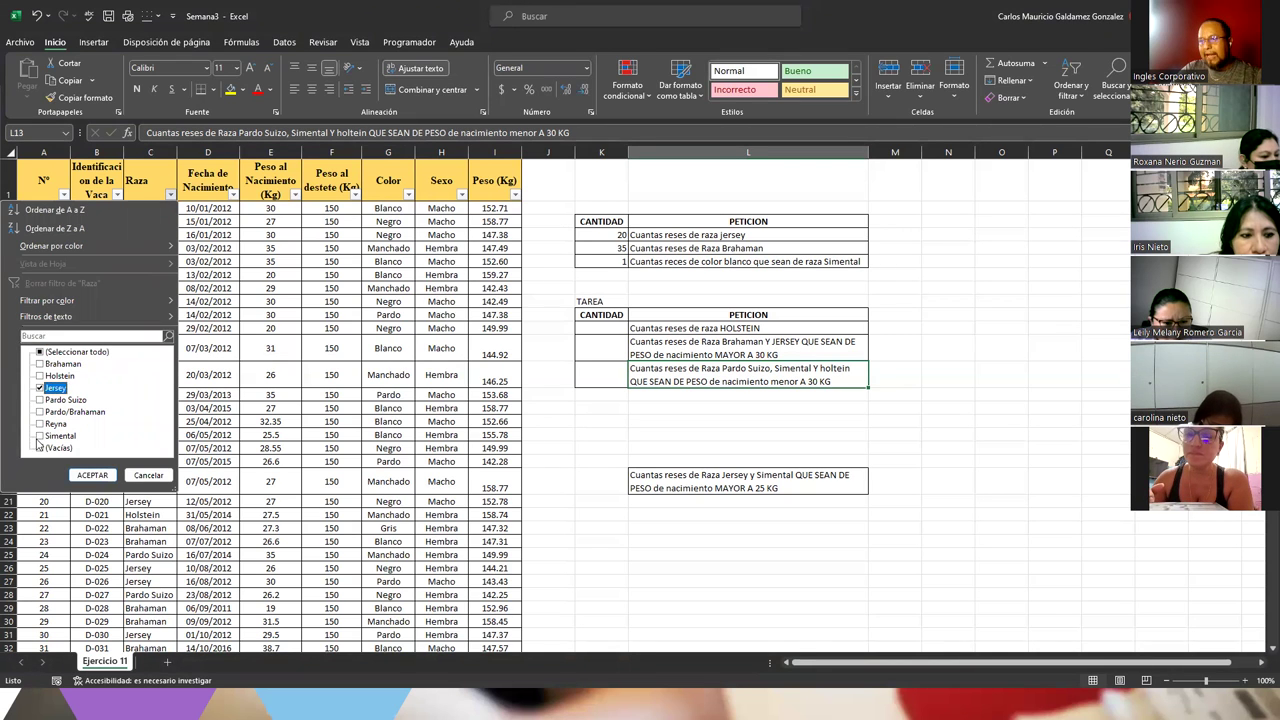
click(40, 437)
click(86, 478)
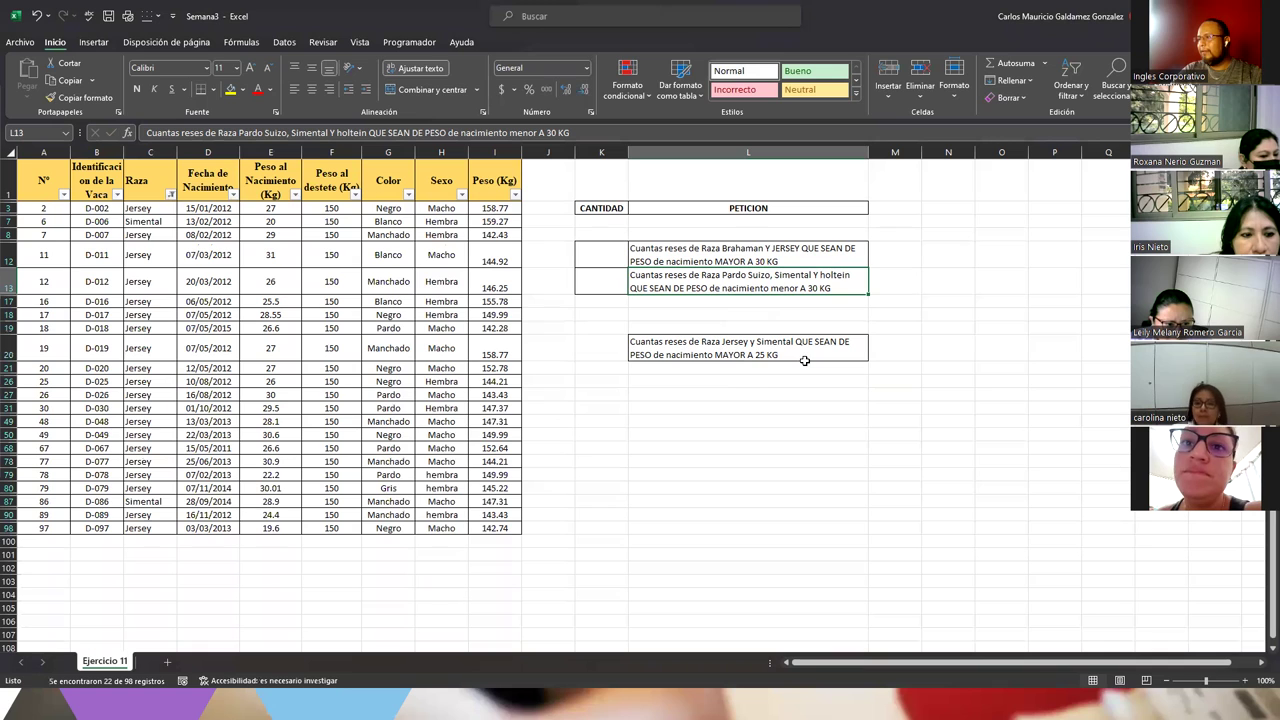
click(648, 355)
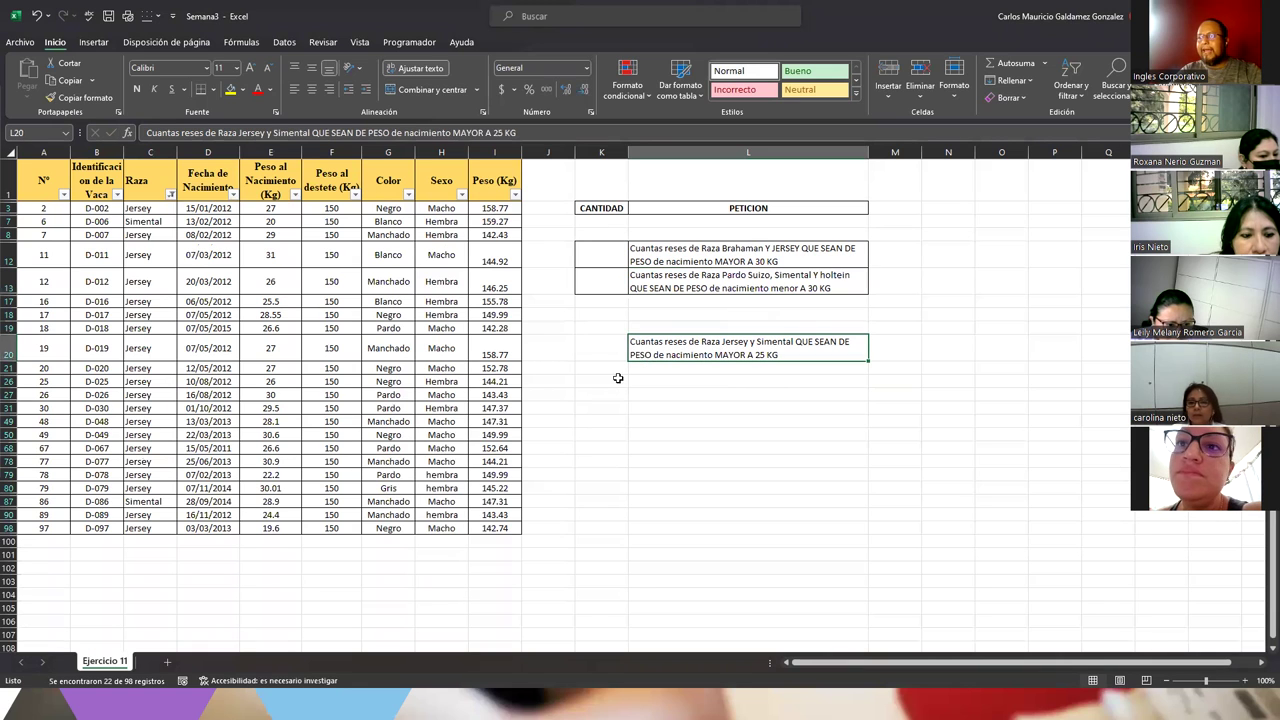
click(295, 194)
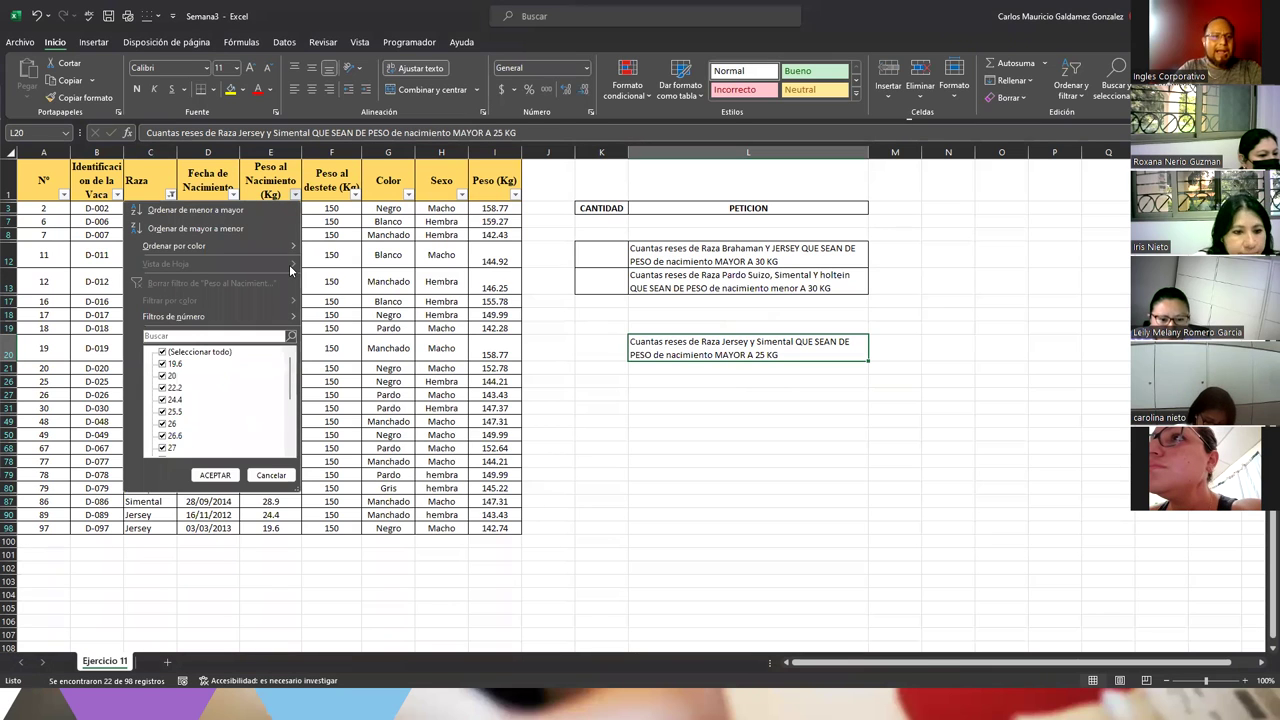
scroll(232, 424, down, 5)
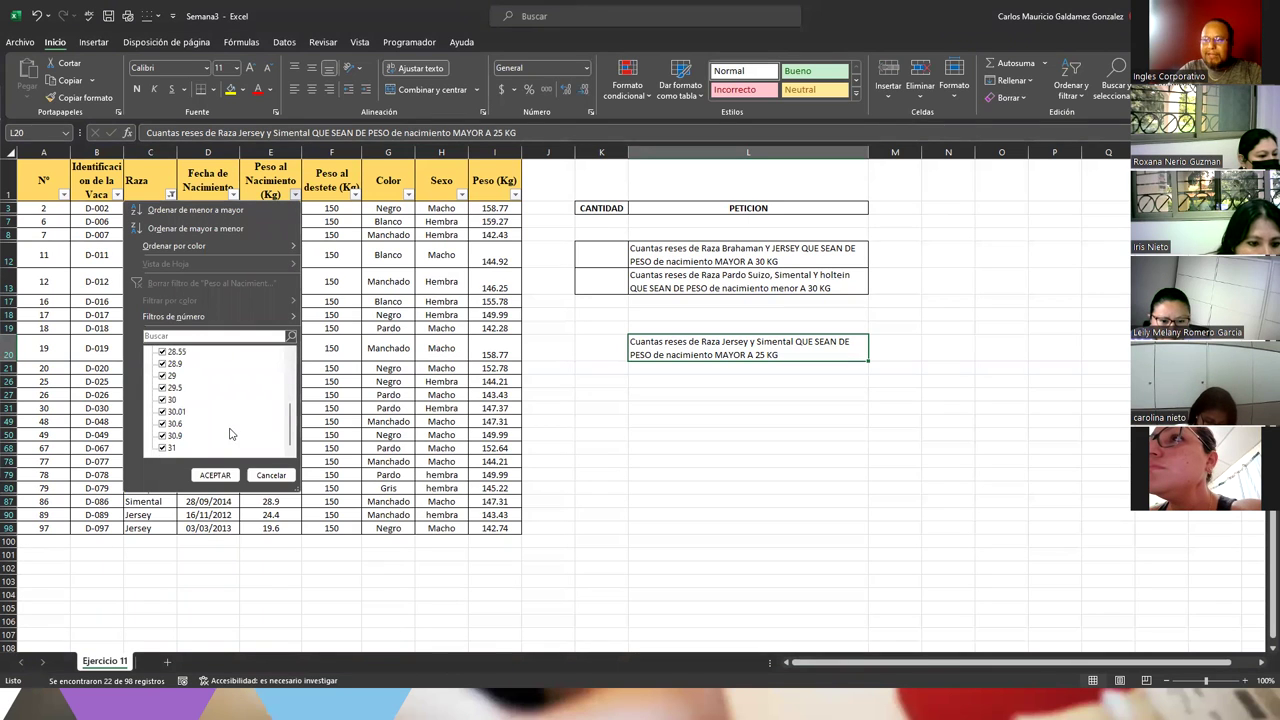
scroll(211, 438, up, 5)
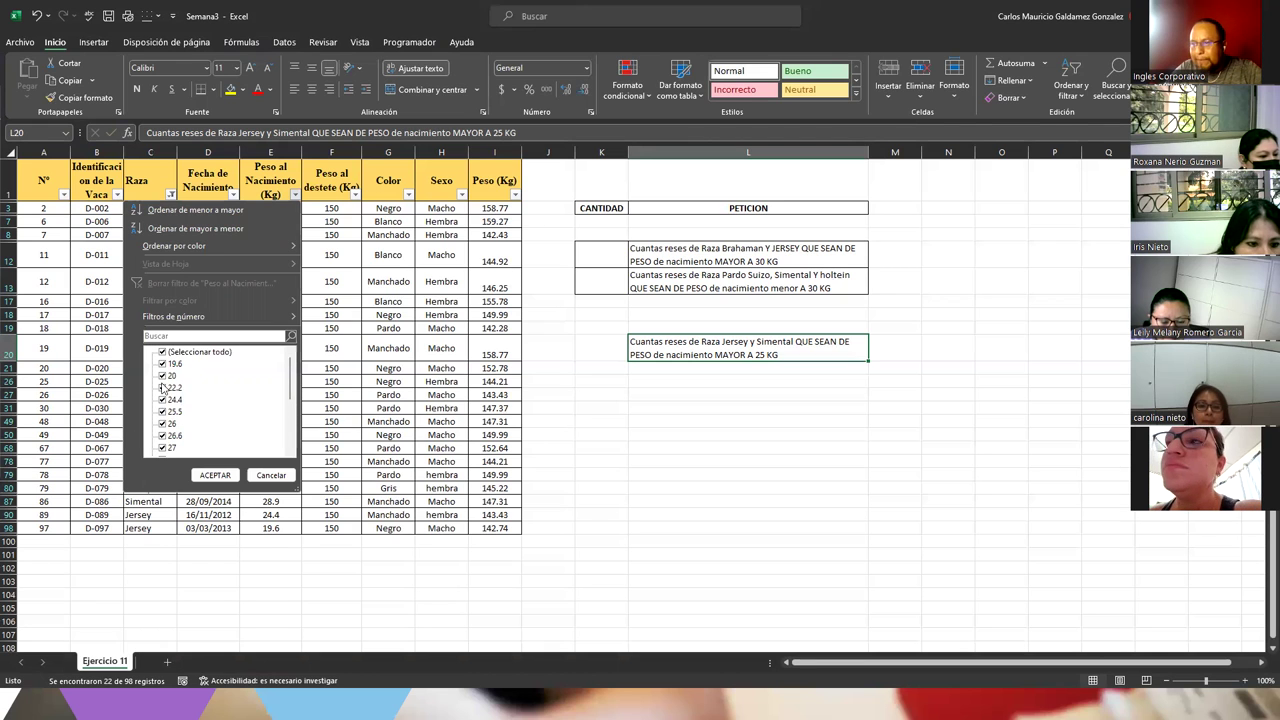
click(162, 353)
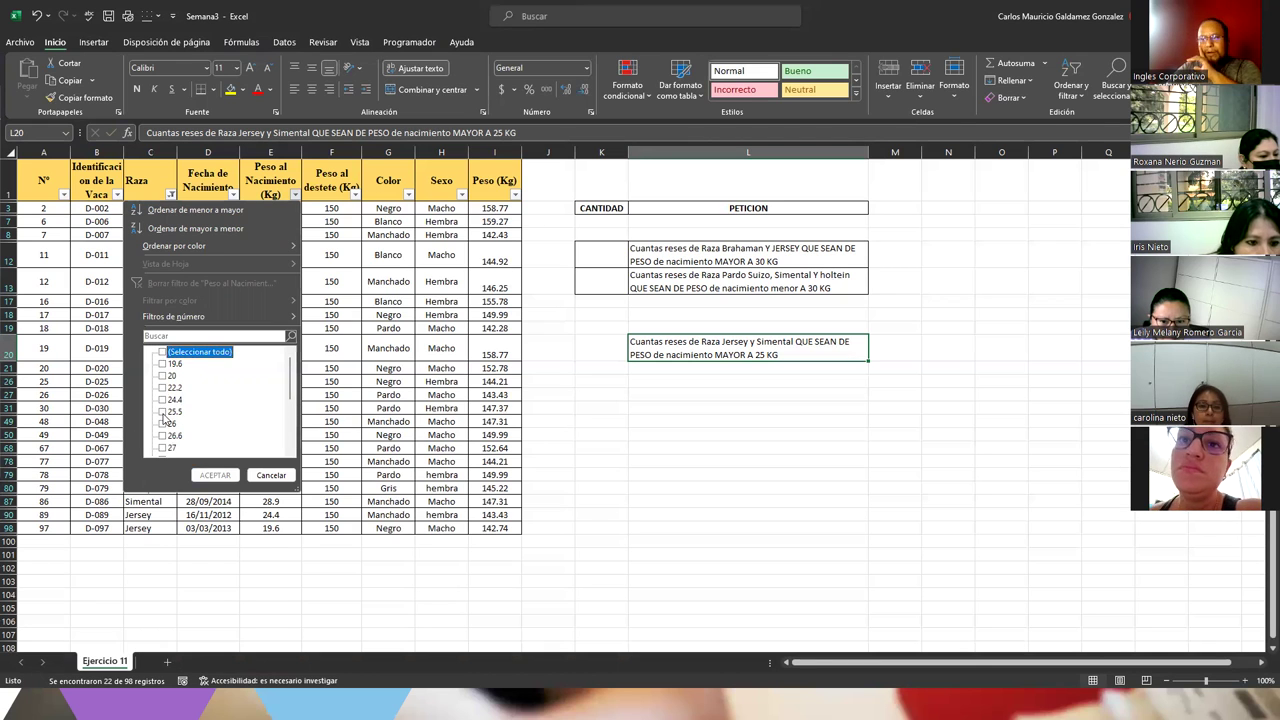
click(163, 411)
click(163, 423)
click(163, 435)
click(163, 447)
scroll(170, 445, down, 3)
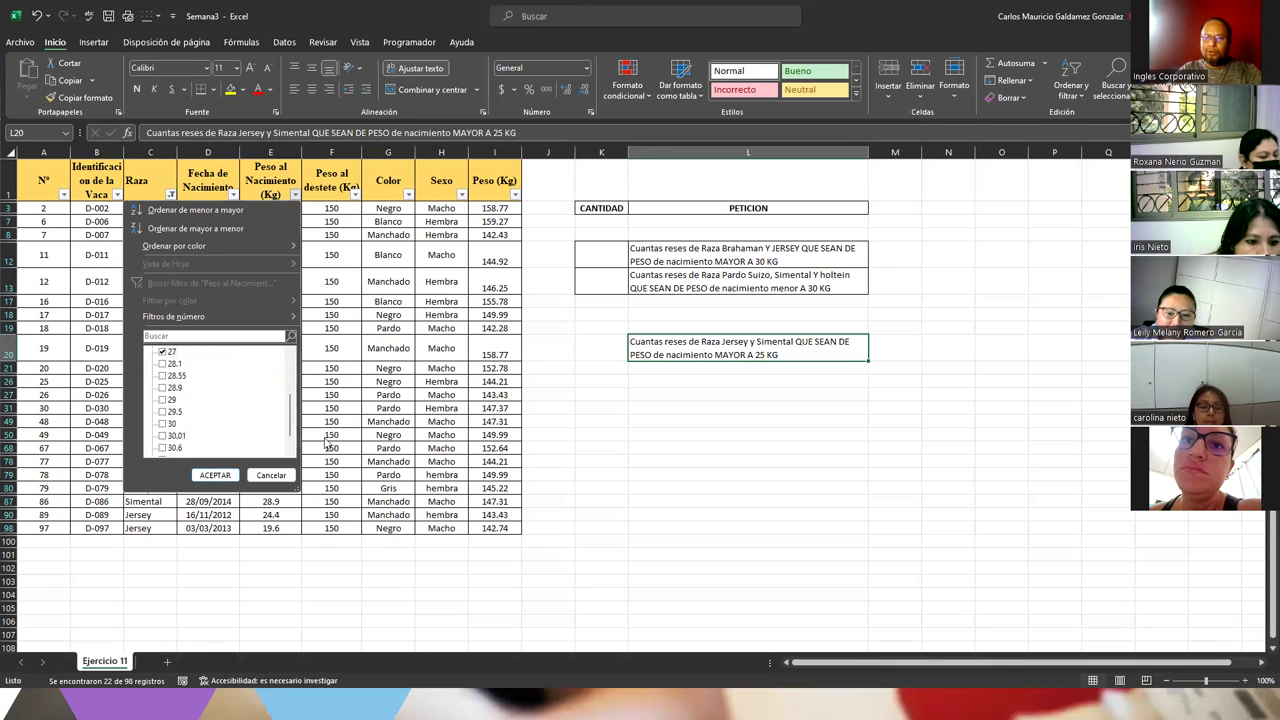
scroll(284, 453, up, 3)
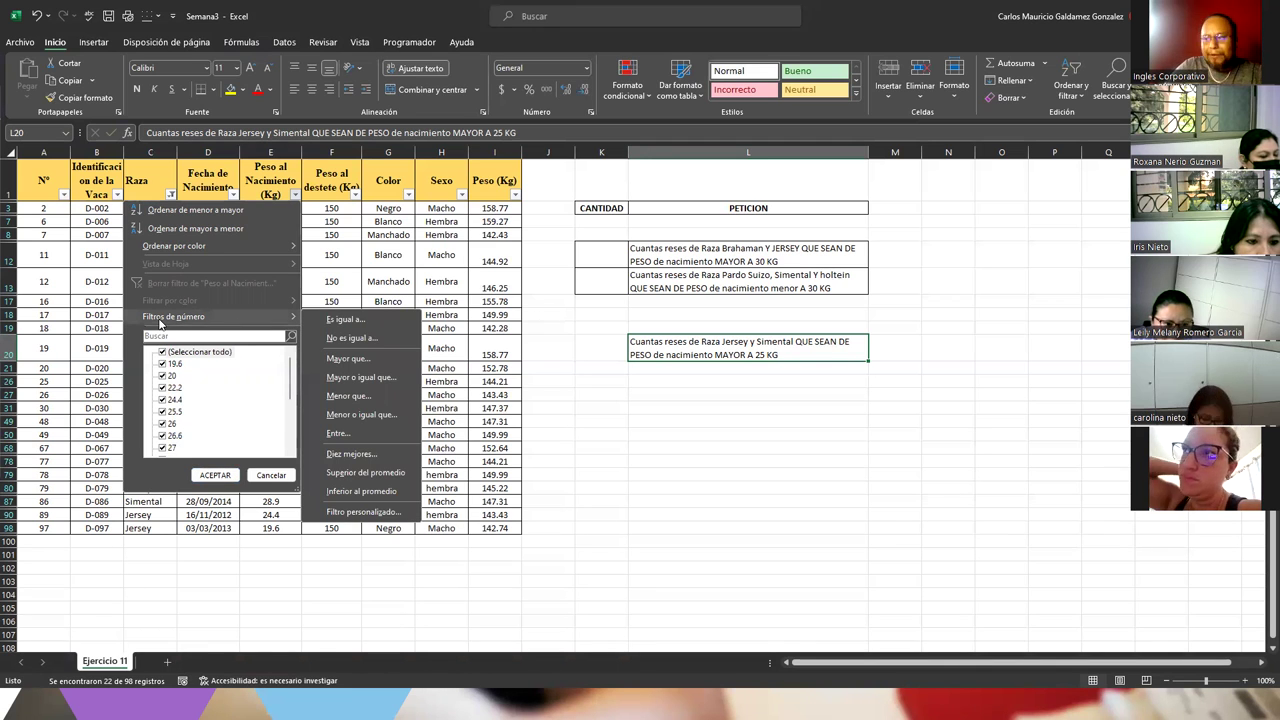
- Apply a number filter to Peso al Nacimiento that keeps only values greater than 25
click(369, 362)
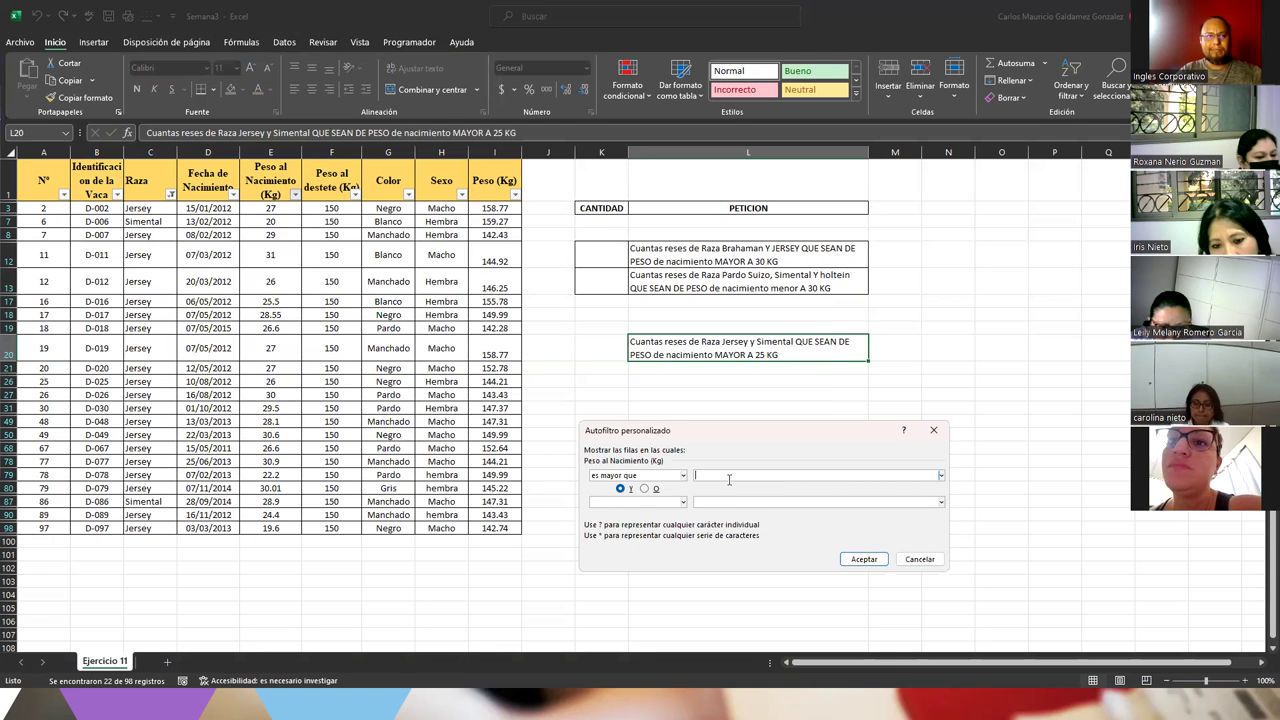
text(25)
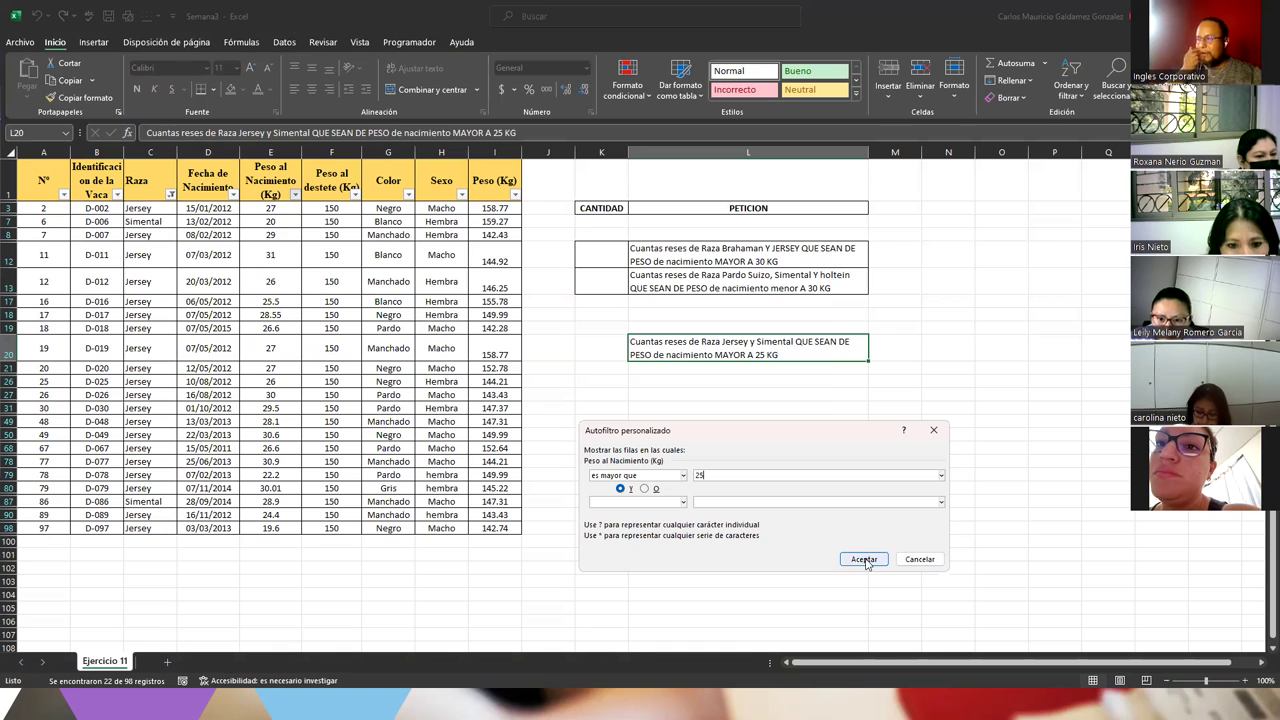
click(865, 560)
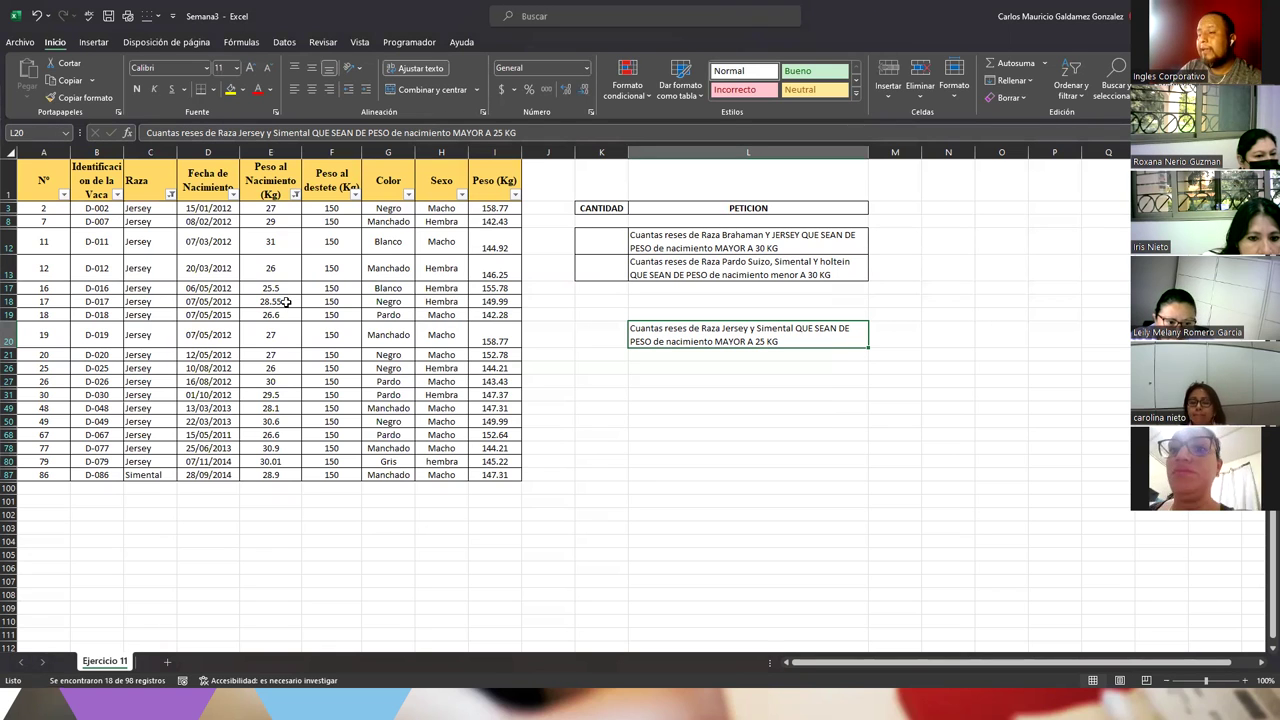
- Count the filtered Jersey and Simental rows and enter 18 as the quantity for the L20 petition in K20
drag(249, 206, 300, 460)
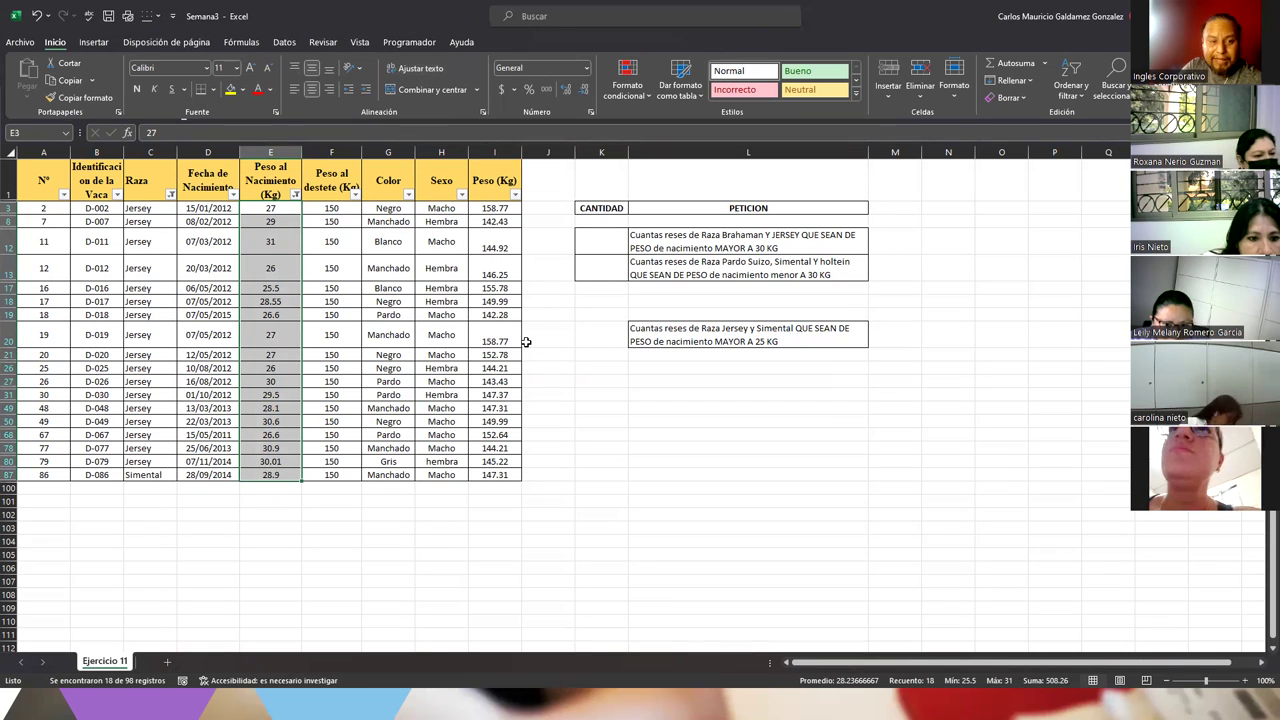
click(295, 195)
mouse_move(134, 318)
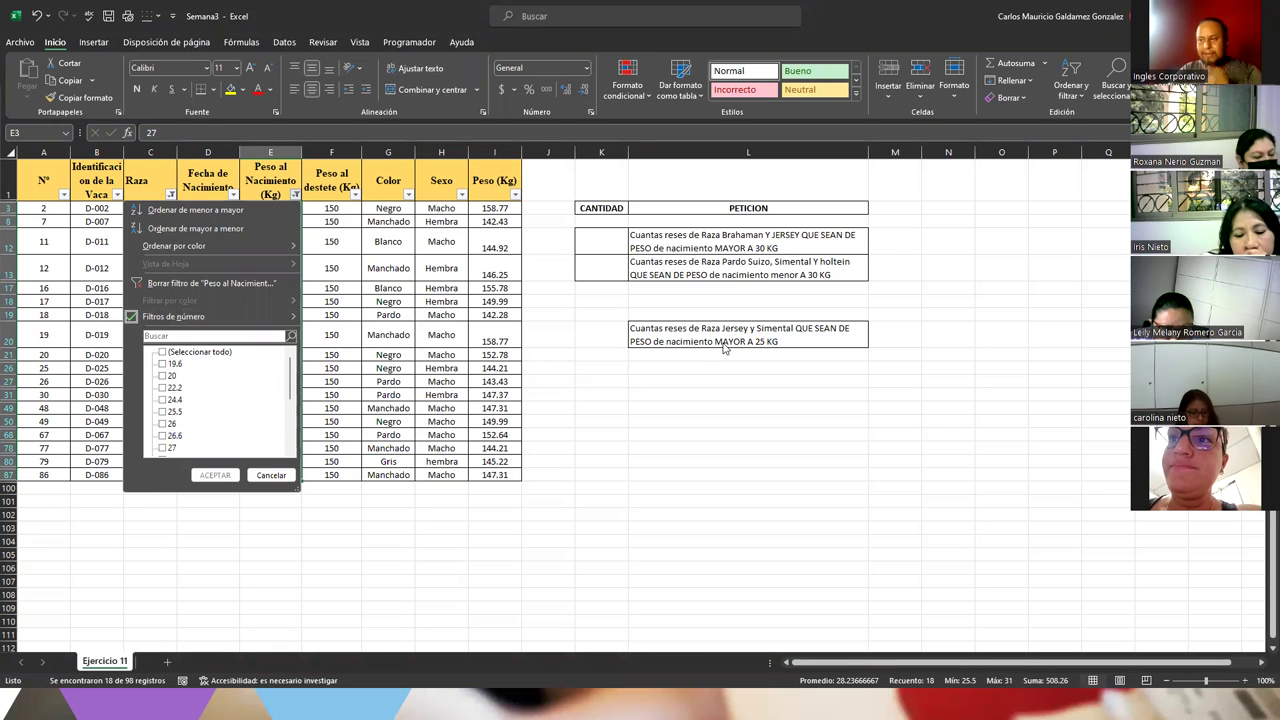
key(Escape)
drag(147, 210, 159, 473)
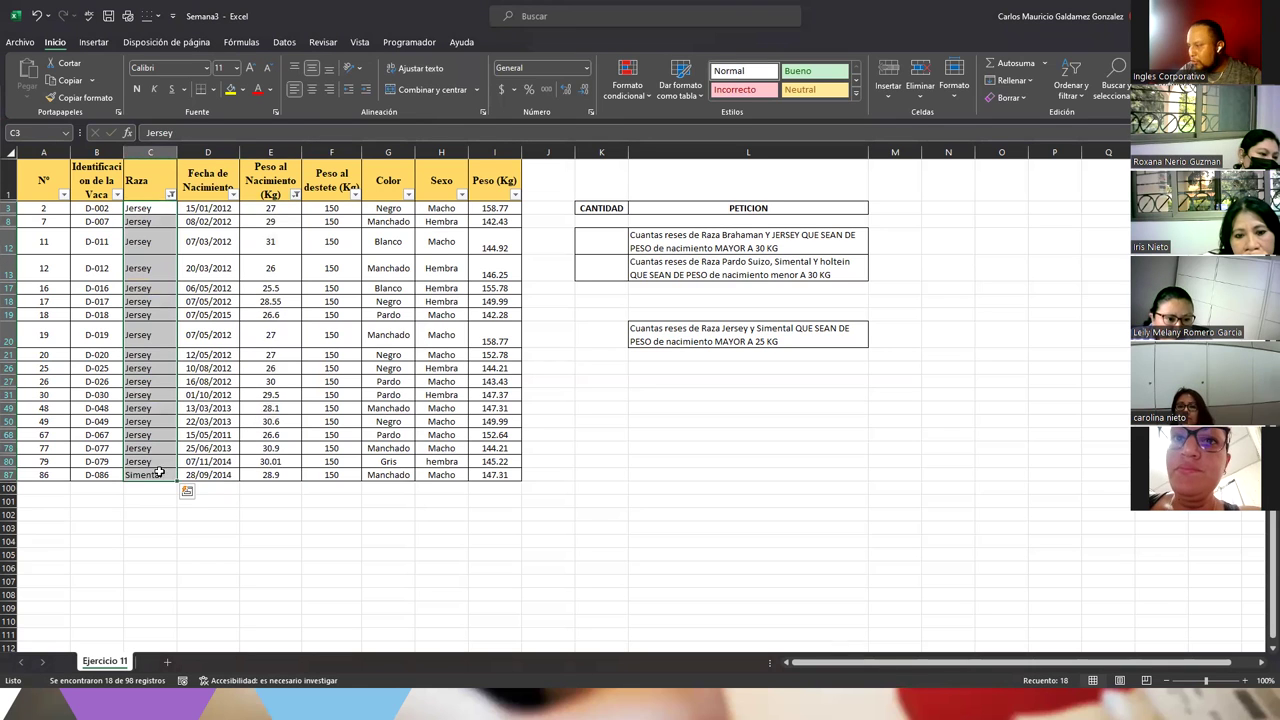
click(598, 337)
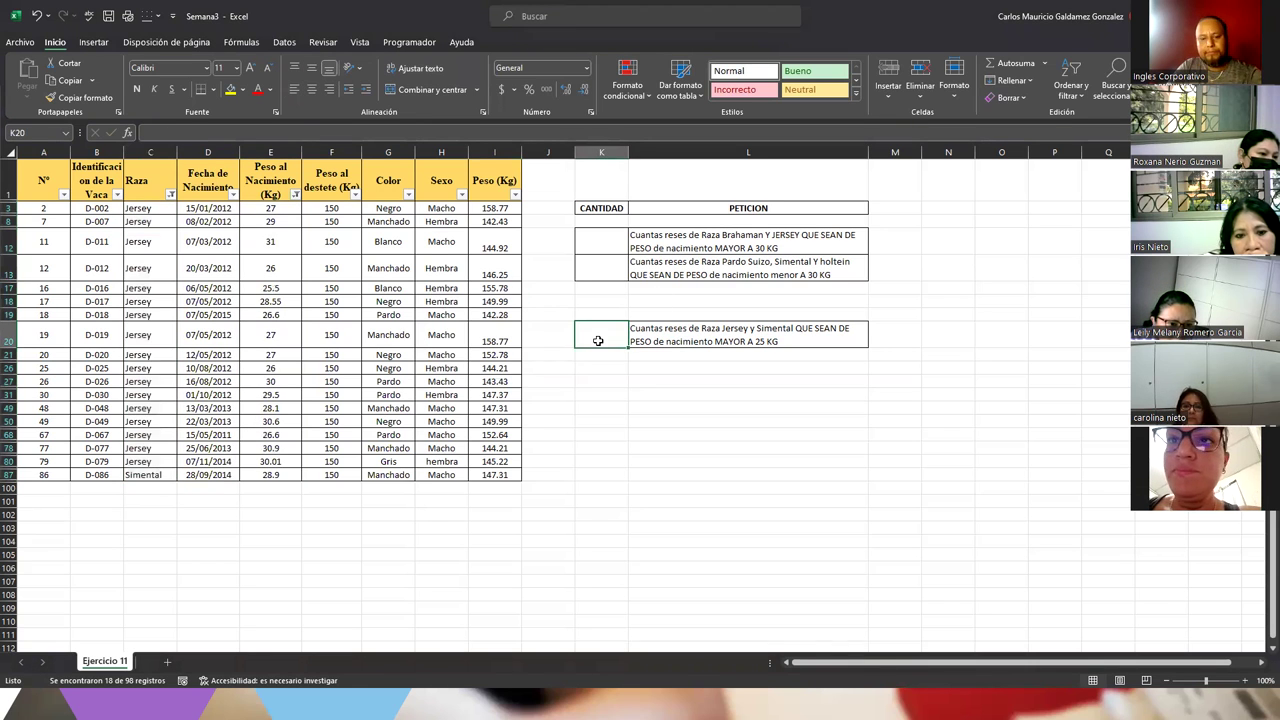
text(18)
key(Return)
- Apply all borders to the quantity cell K20
click(601, 337)
click(211, 89)
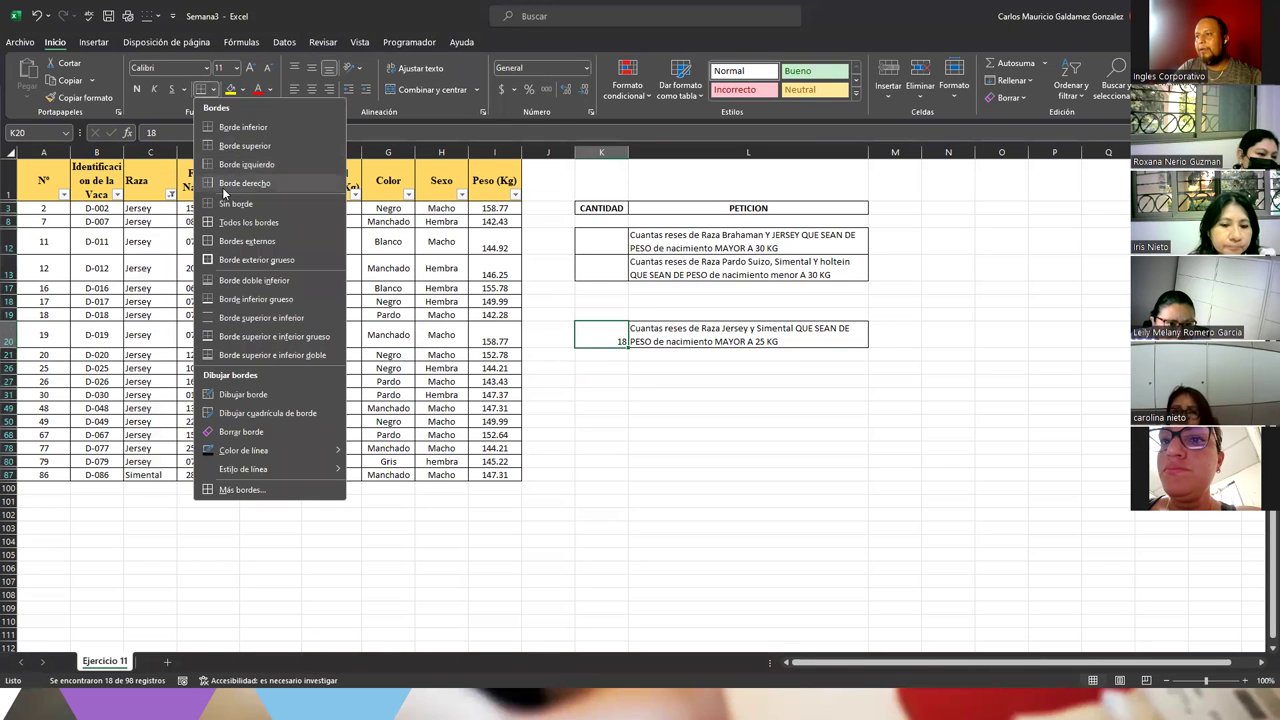
click(230, 222)
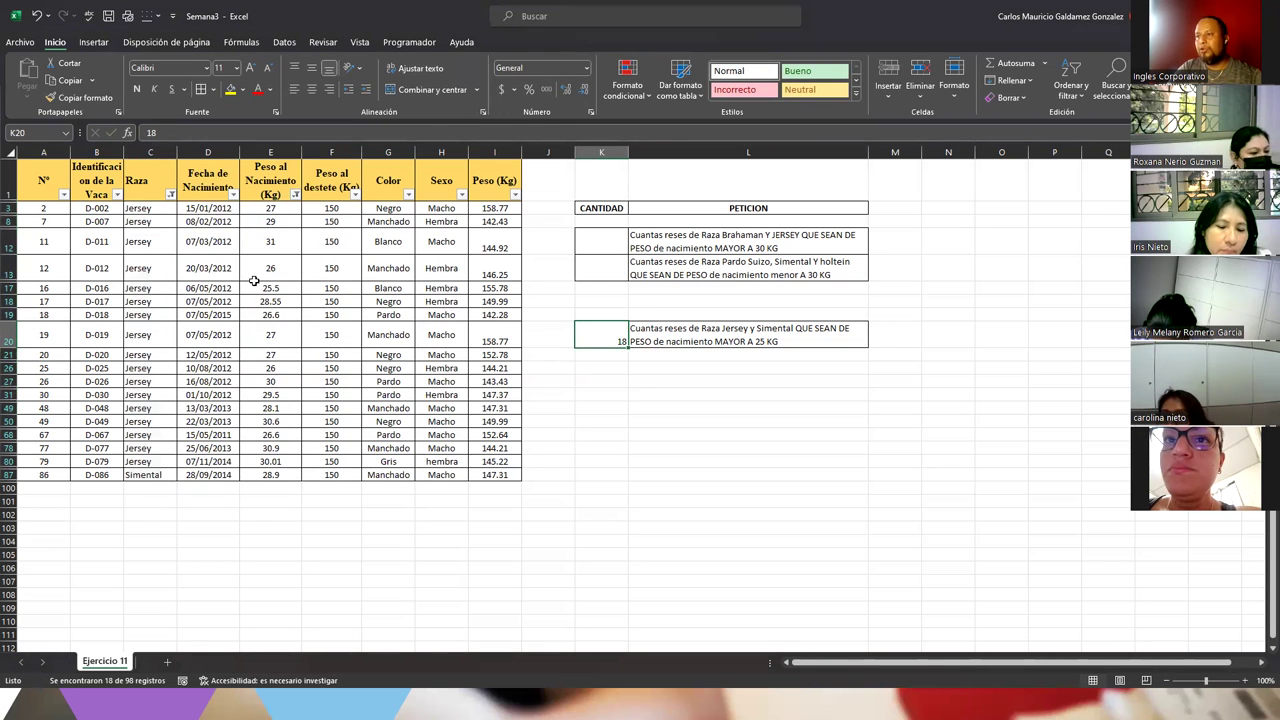
- Clear the filters from the Raza and Peso al Nacimiento columns to show the whole cattle list again
click(171, 194)
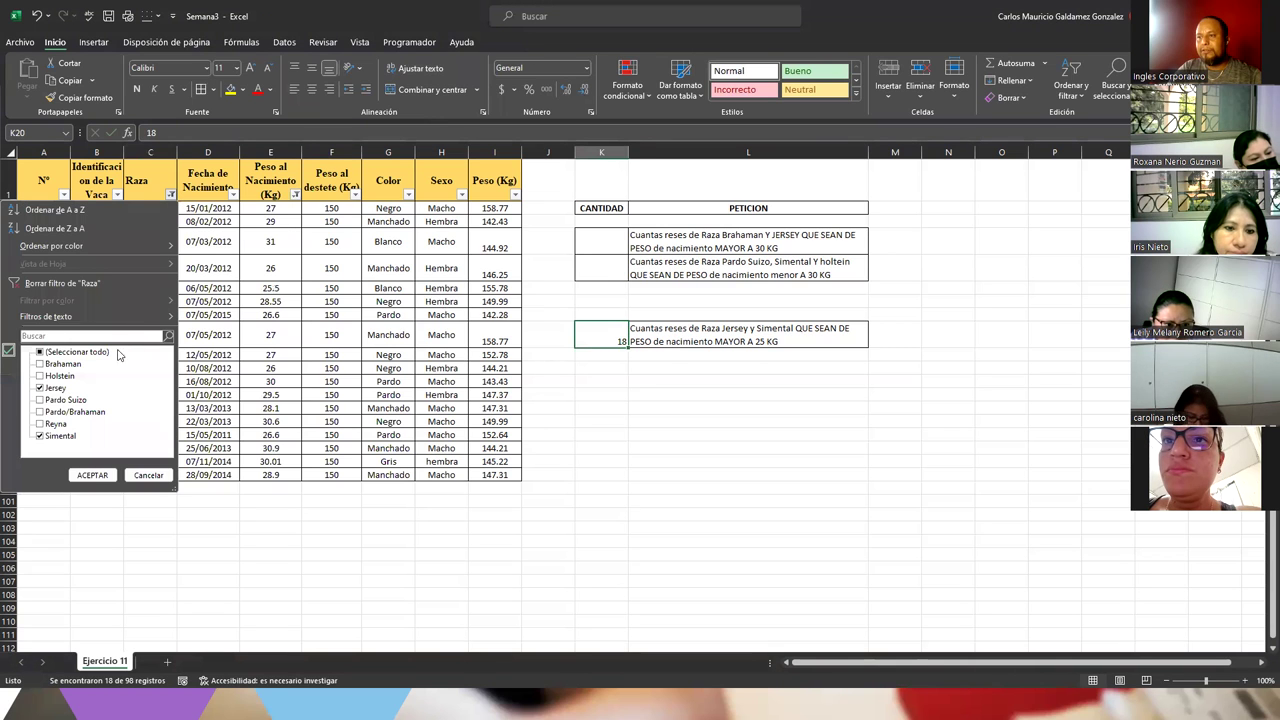
click(92, 284)
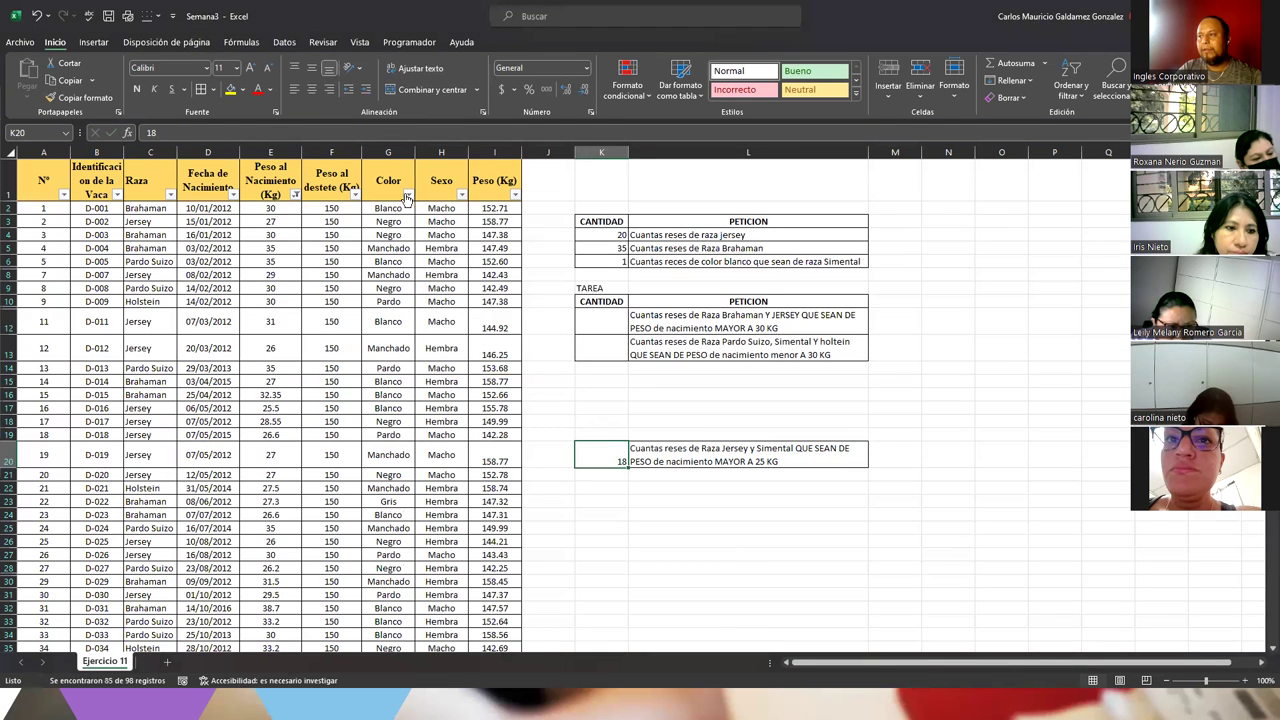
click(296, 198)
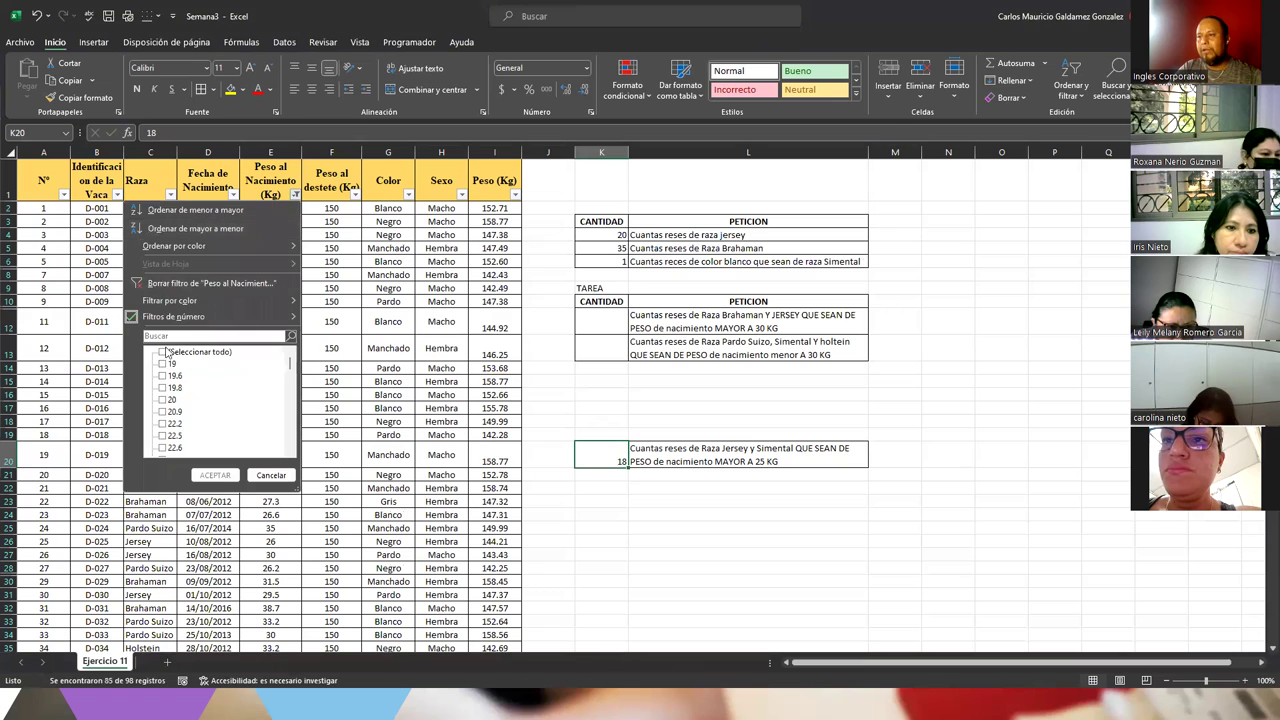
key(Escape)
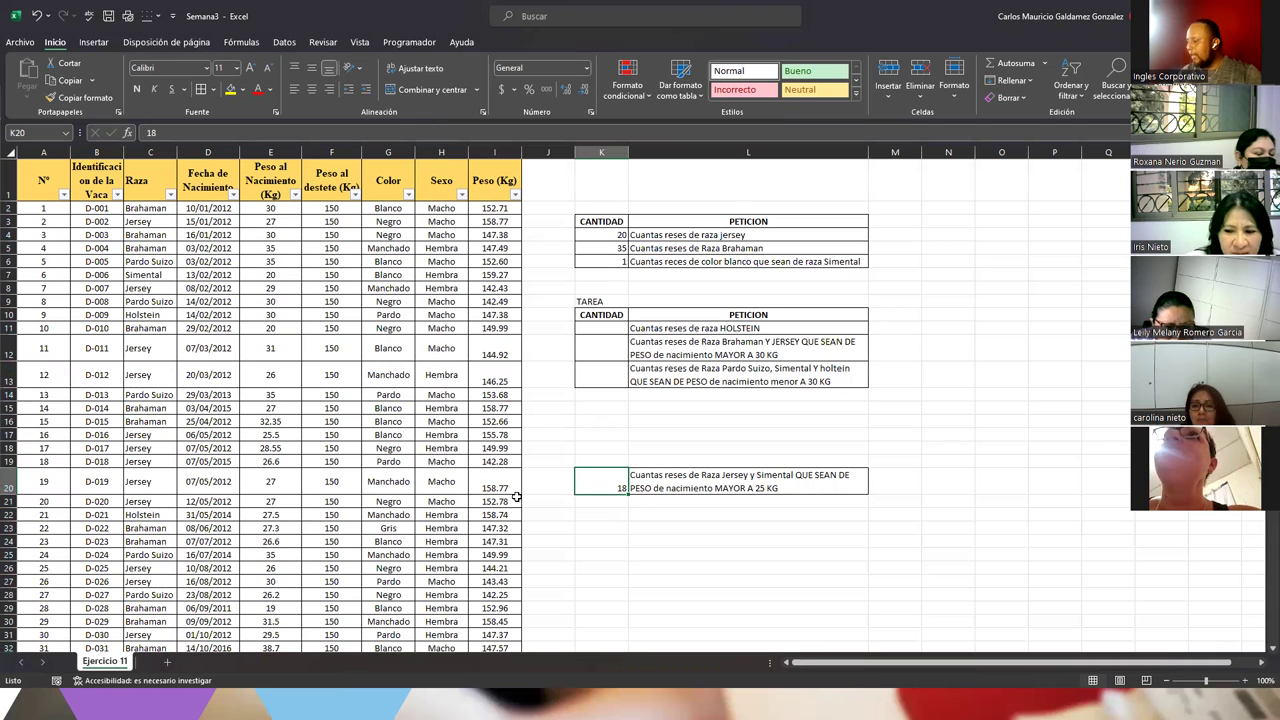
- Review the birth weight petitions in L12, L13 and L20 and the number filter comparisons offered for Peso al Nacimiento
click(718, 484)
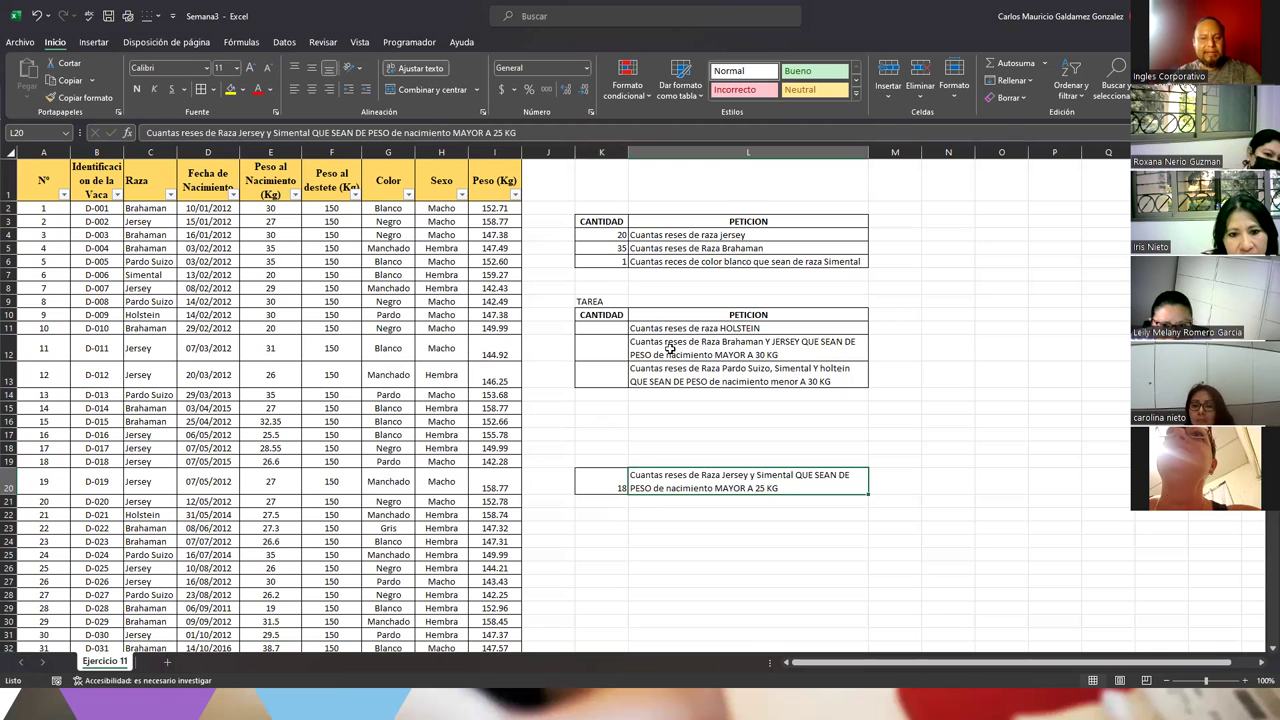
drag(674, 347, 674, 378)
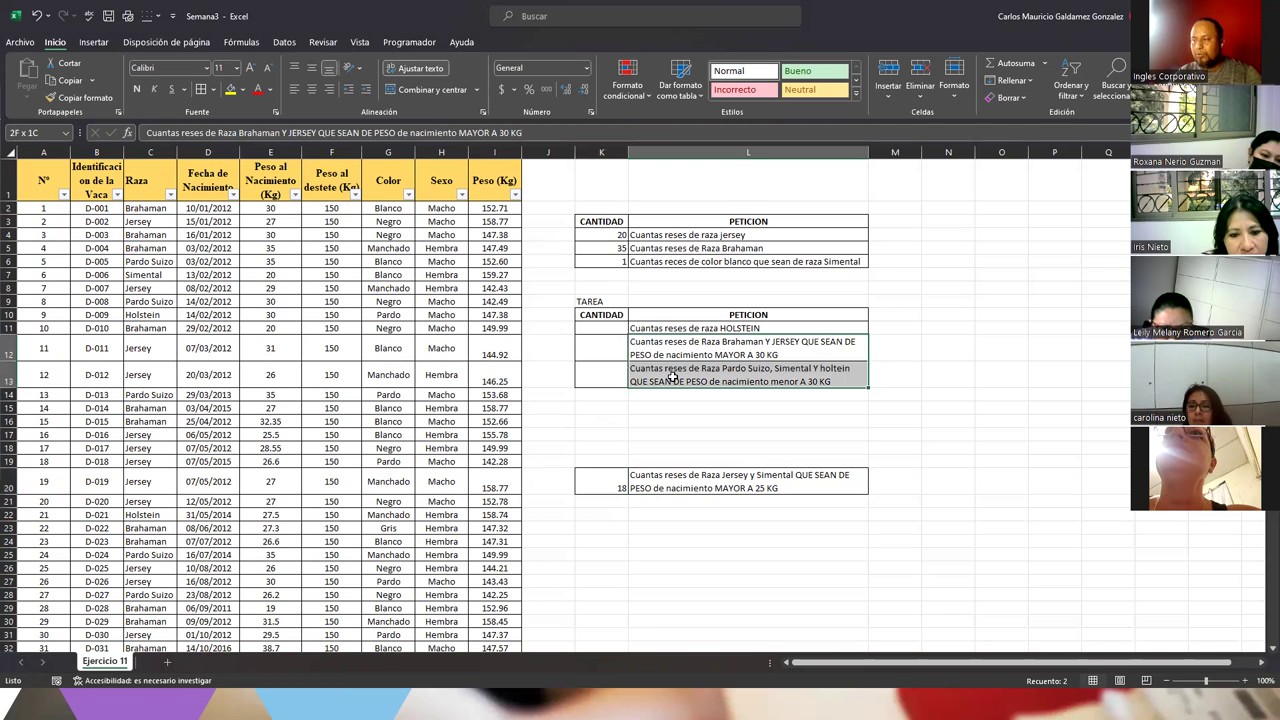
click(683, 482)
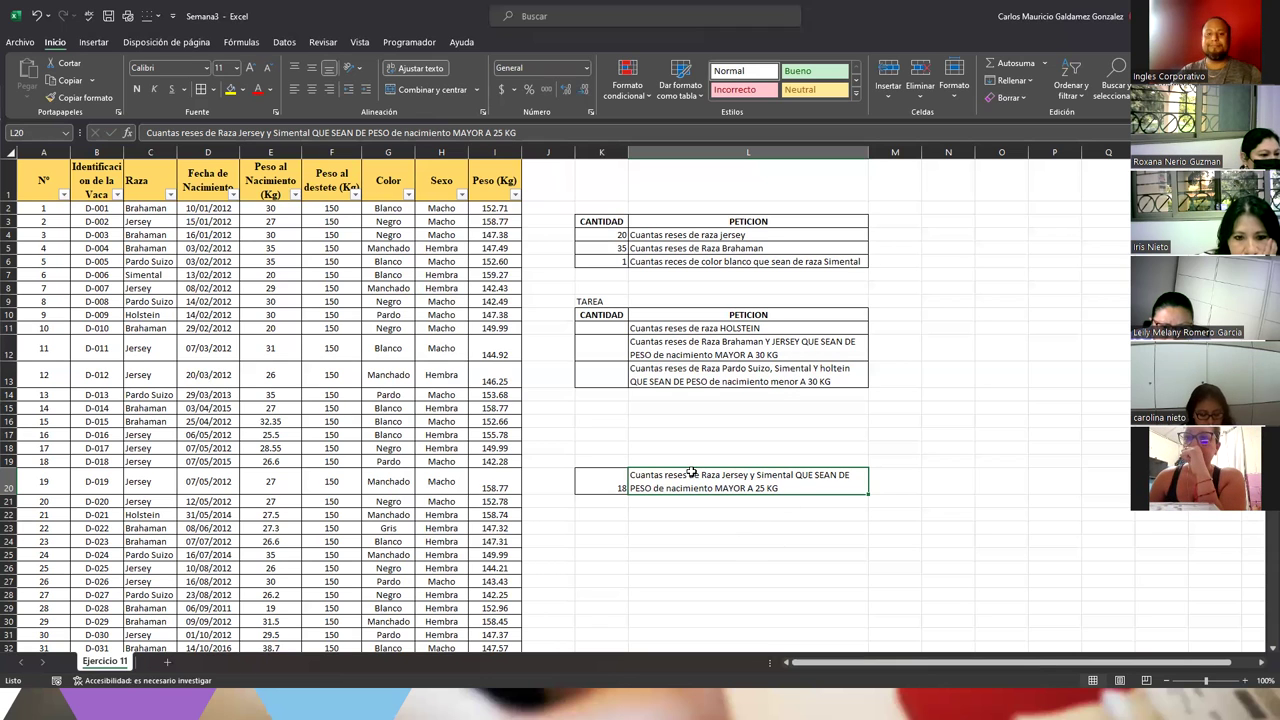
click(294, 195)
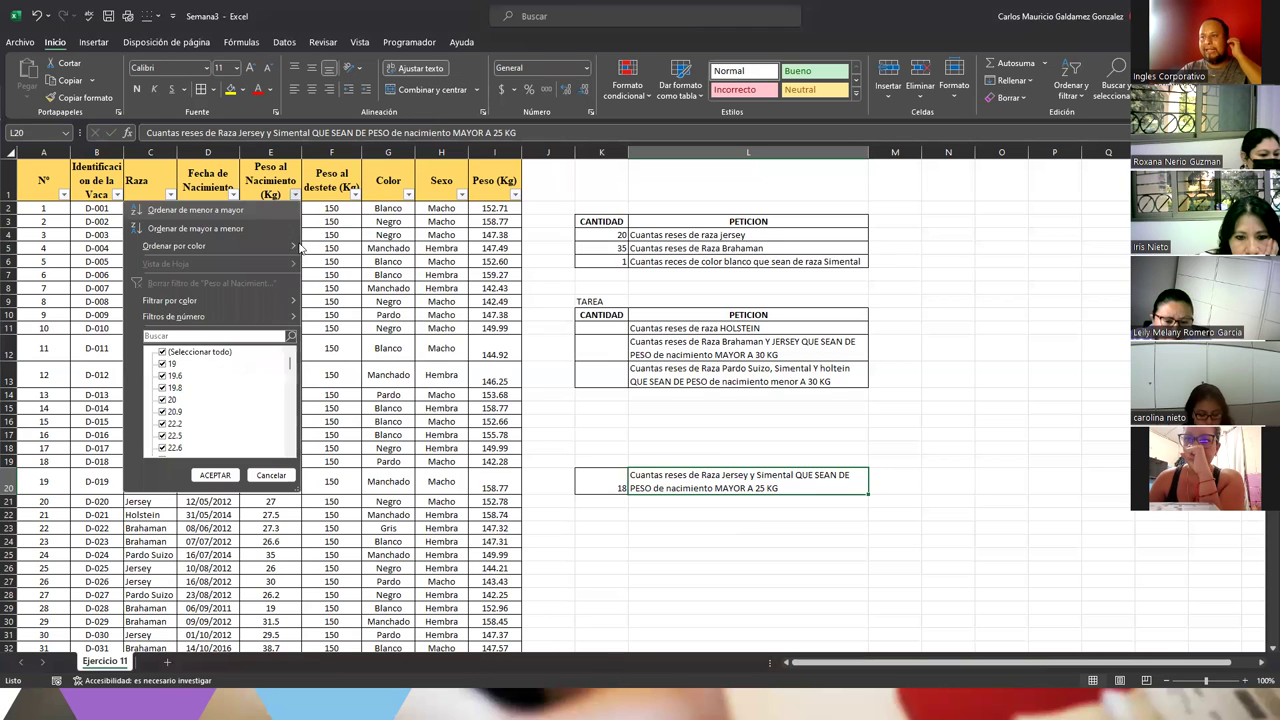
click(307, 284)
mouse_move(274, 208)
mouse_down()
mouse_move(331, 215)
mouse_move(331, 554)
mouse_up()
click(259, 418)
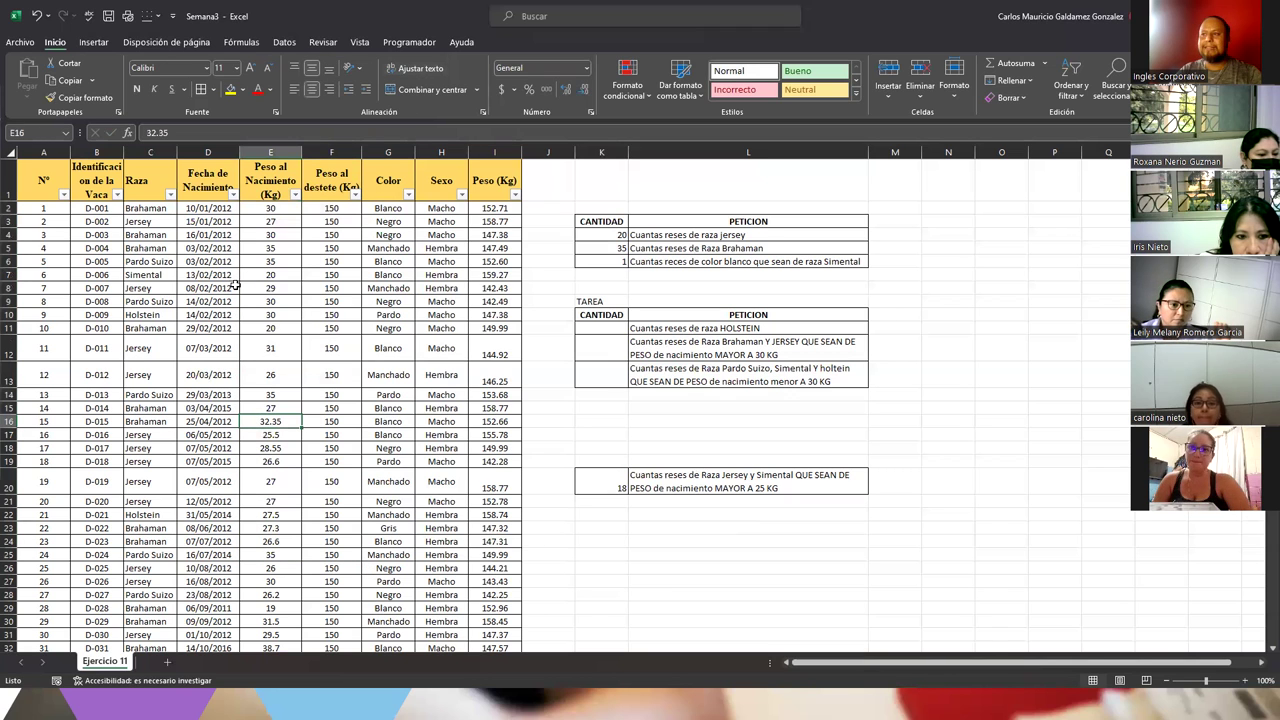
click(295, 195)
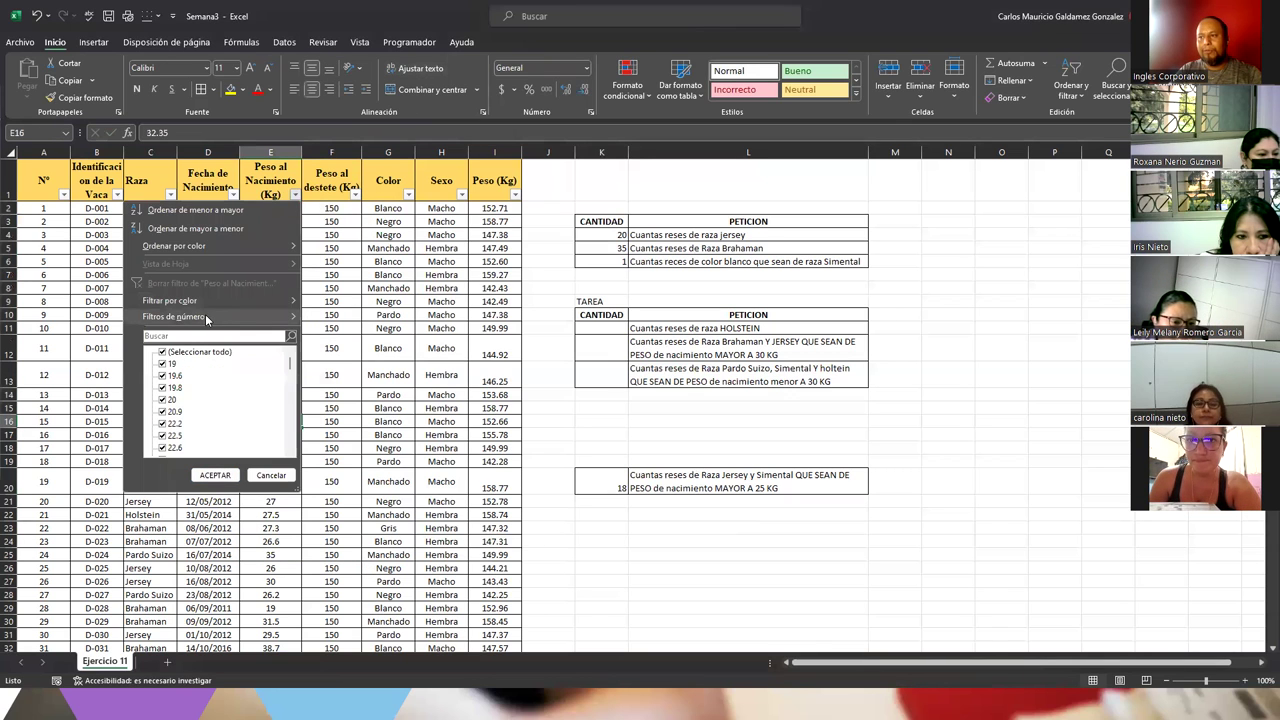
mouse_move(226, 316)
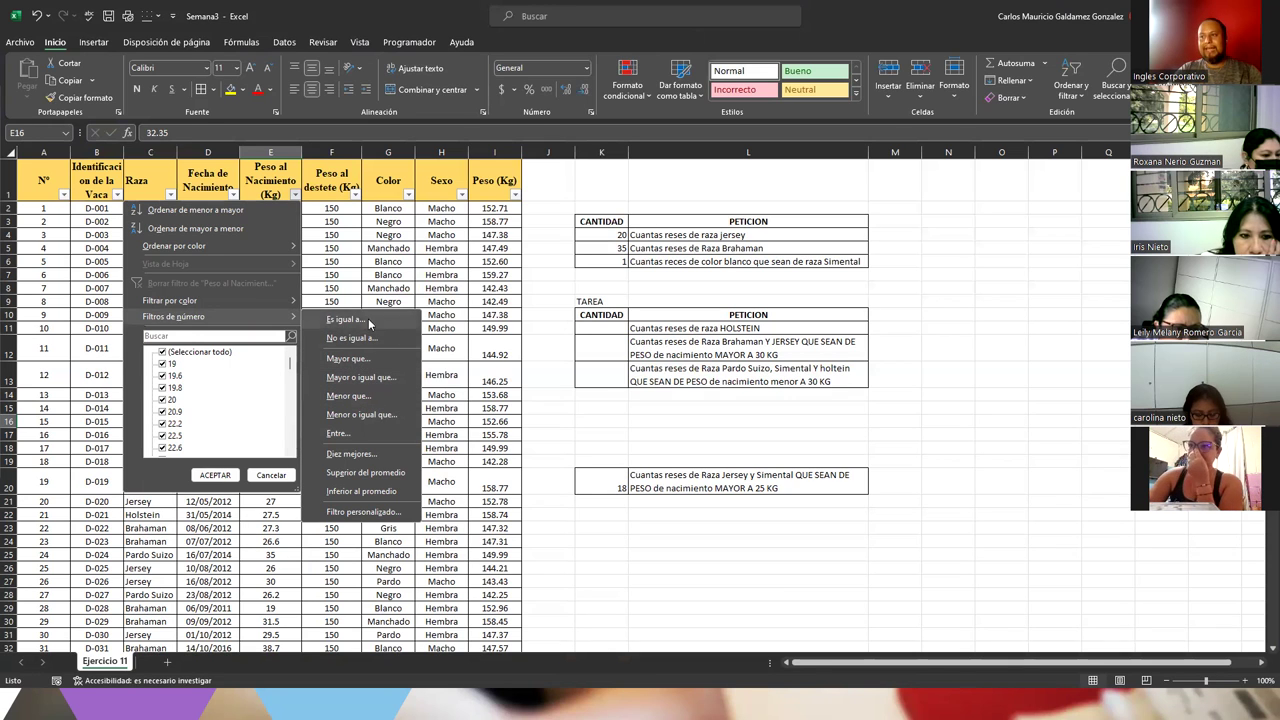
click(445, 374)
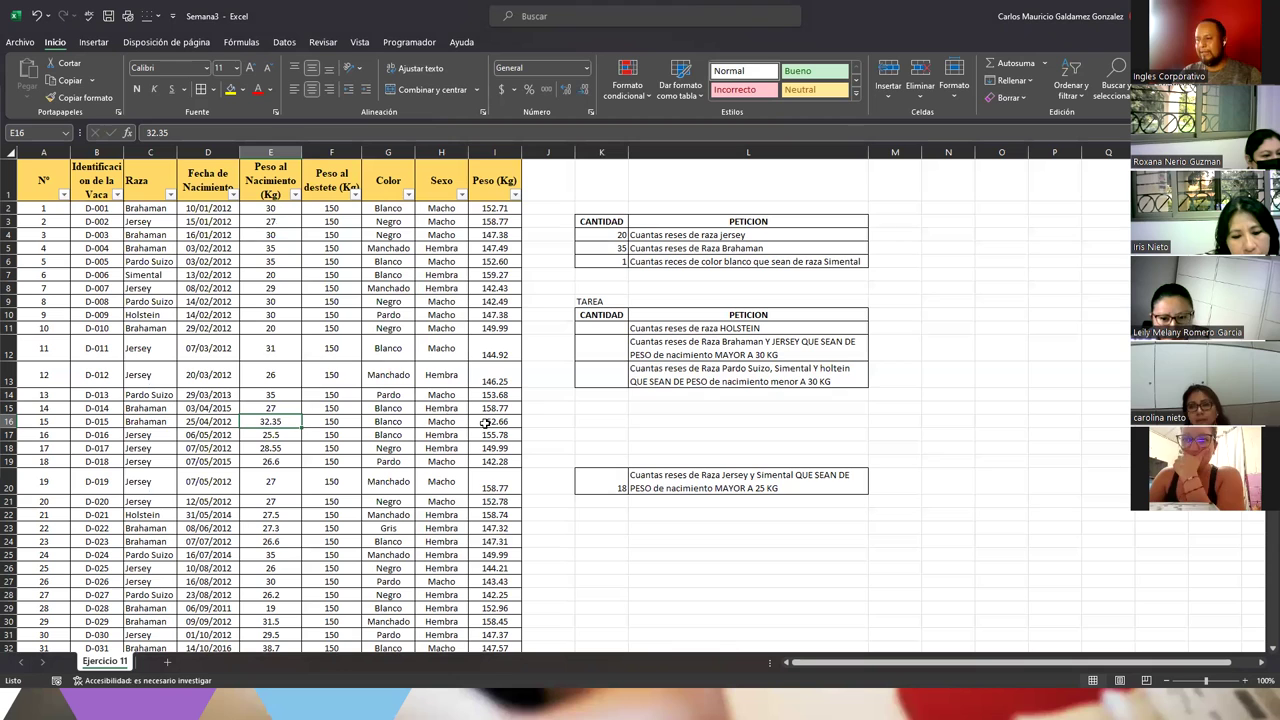
- Examine the TAREA petitions alongside the text filter options for Raza, and bring up the sample image of orders by region
drag(616, 326, 678, 383)
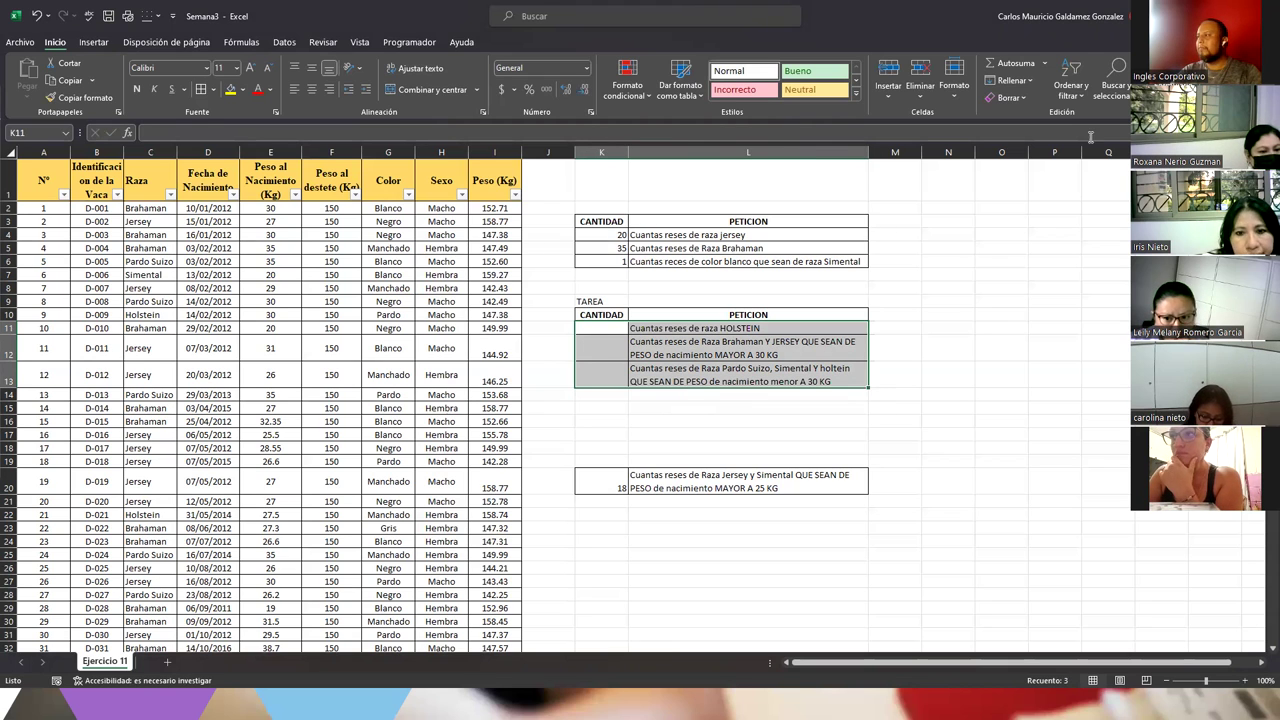
key(alt+Tab)
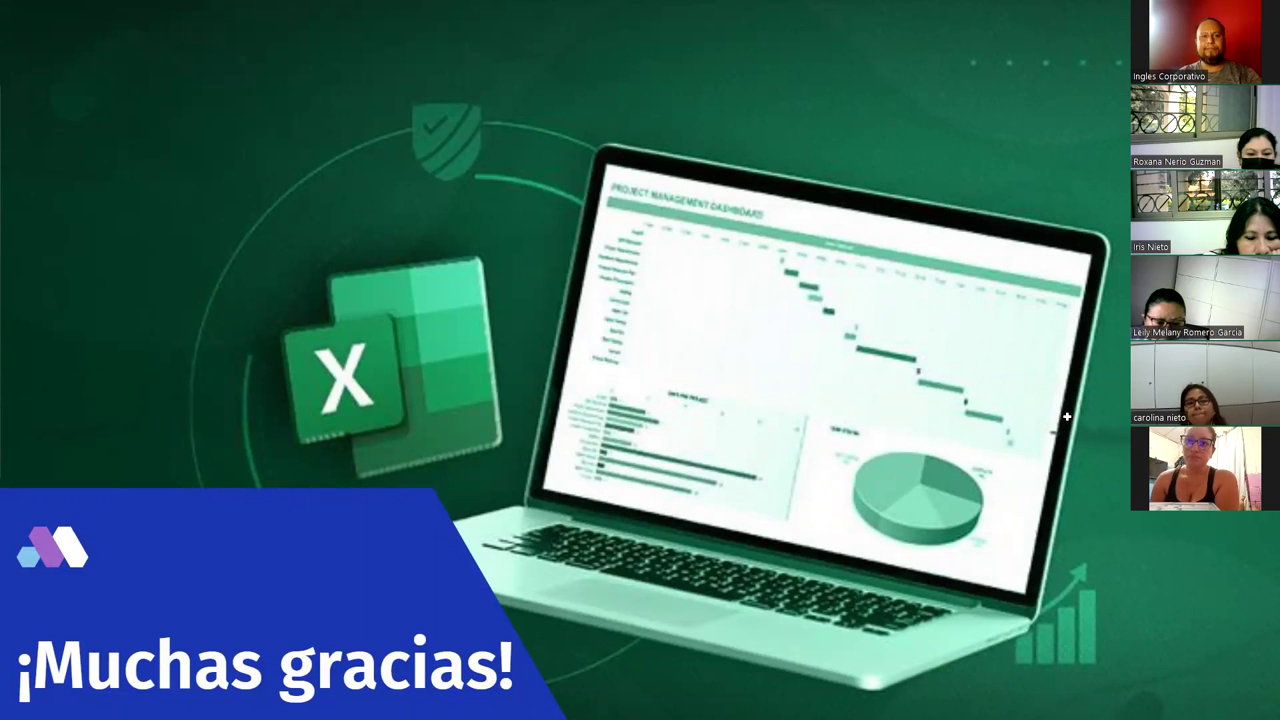
key(alt+Tab)
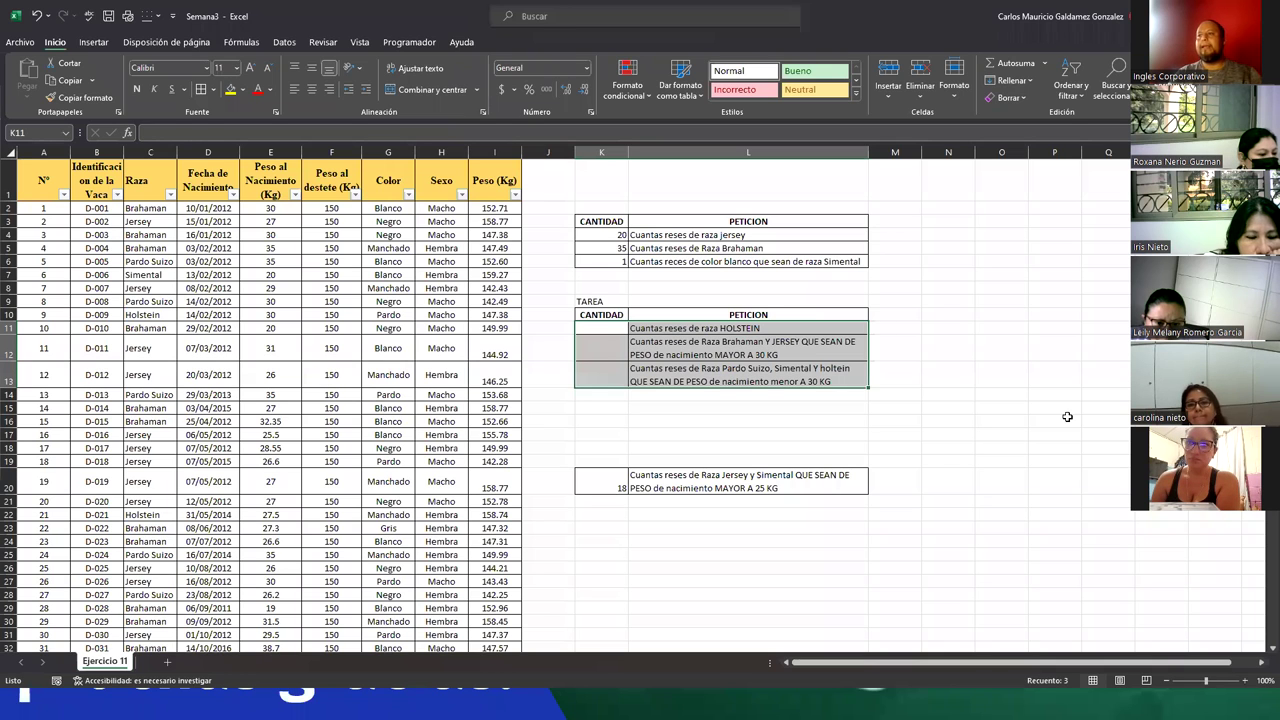
click(170, 194)
mouse_move(118, 319)
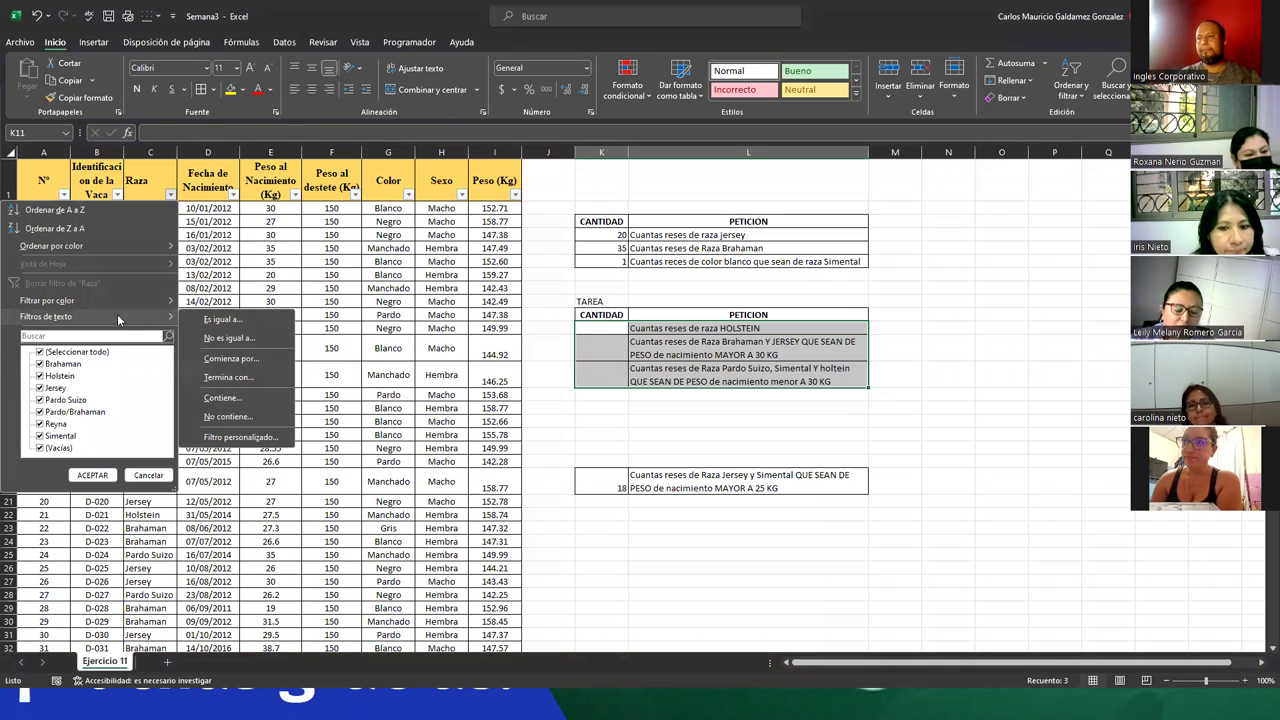
click(254, 253)
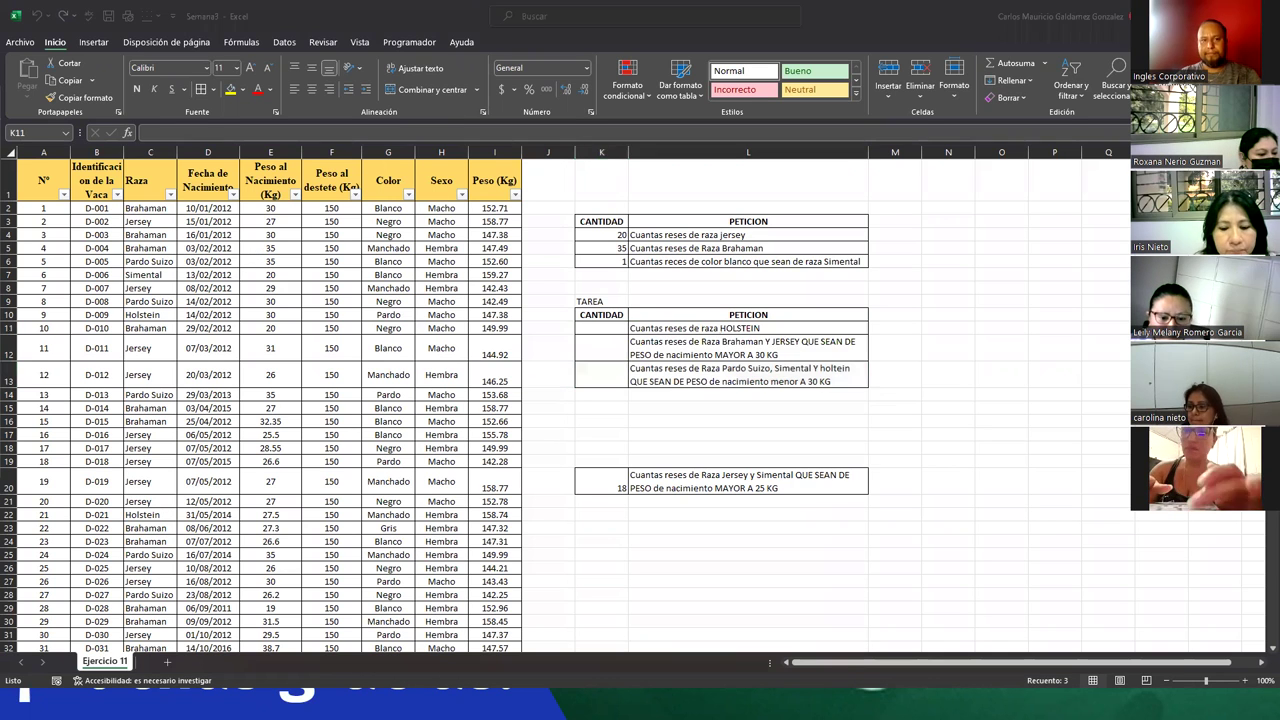
key(alt+Tab)
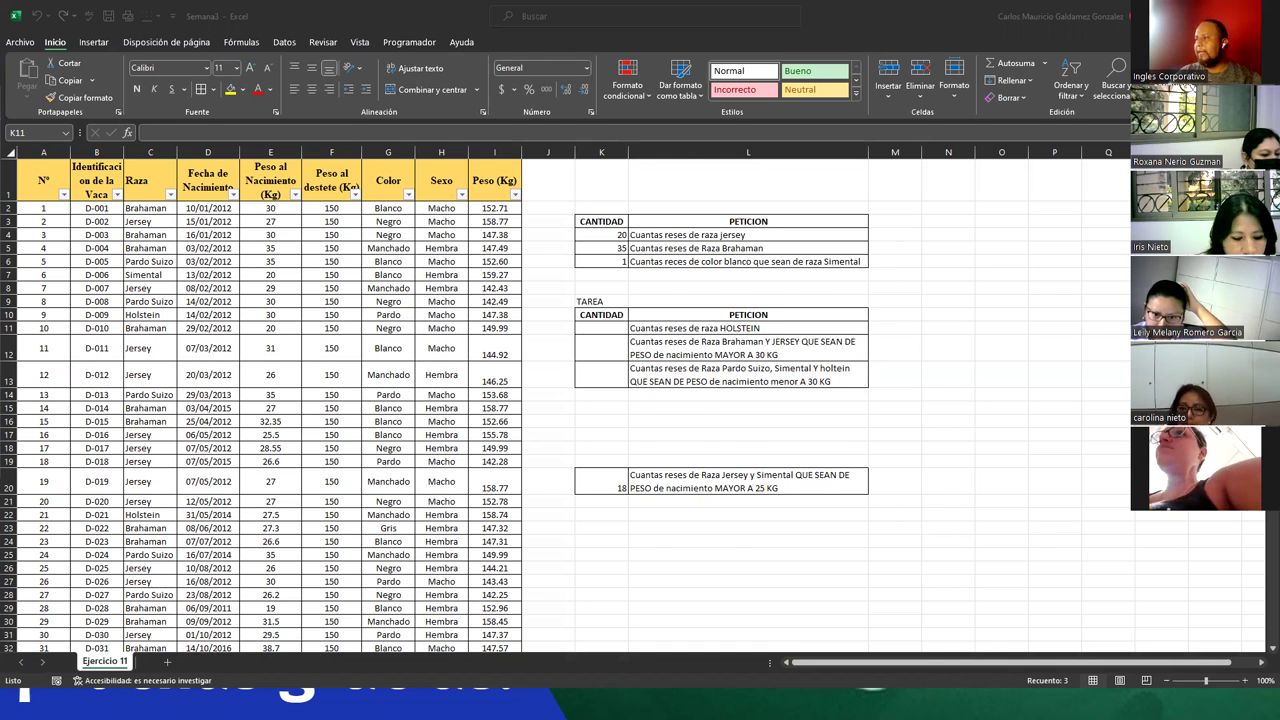
key(alt+Tab)
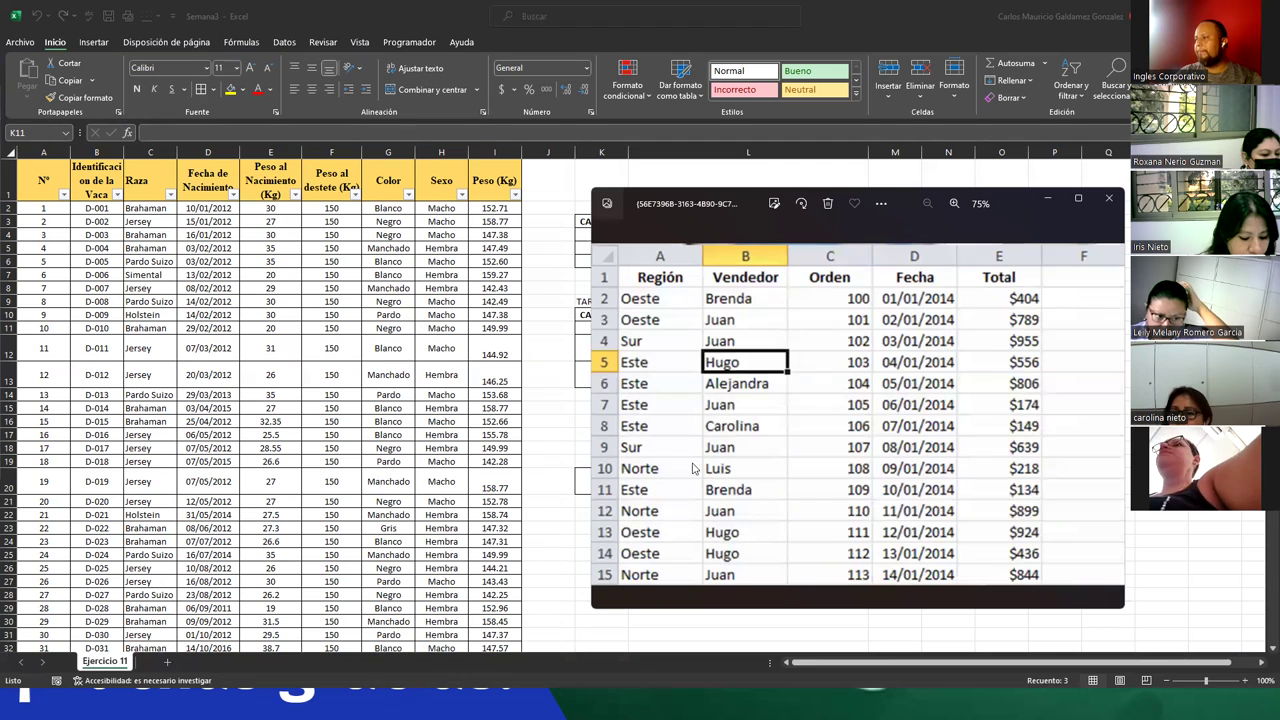
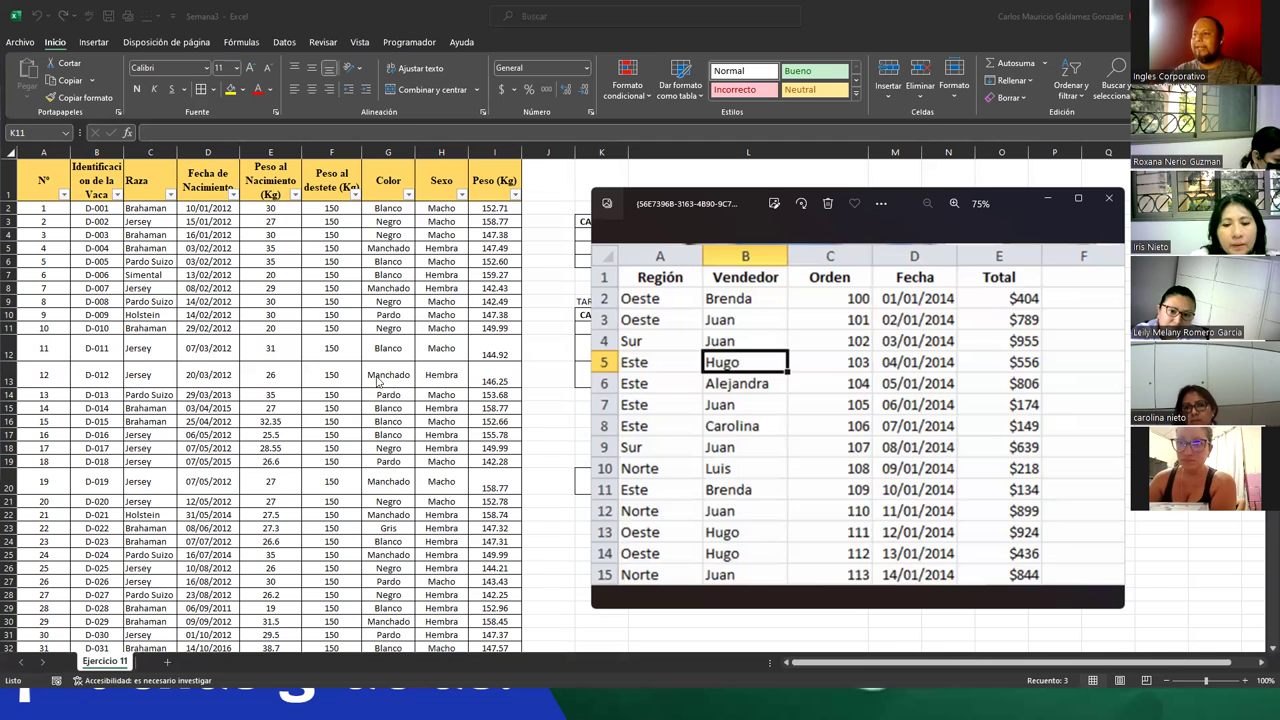
- Return to the Semana3 workbook, remove the filter from the cattle list and convert A1:I99 into a table with headers
key(alt+Tab)
click(284, 247)
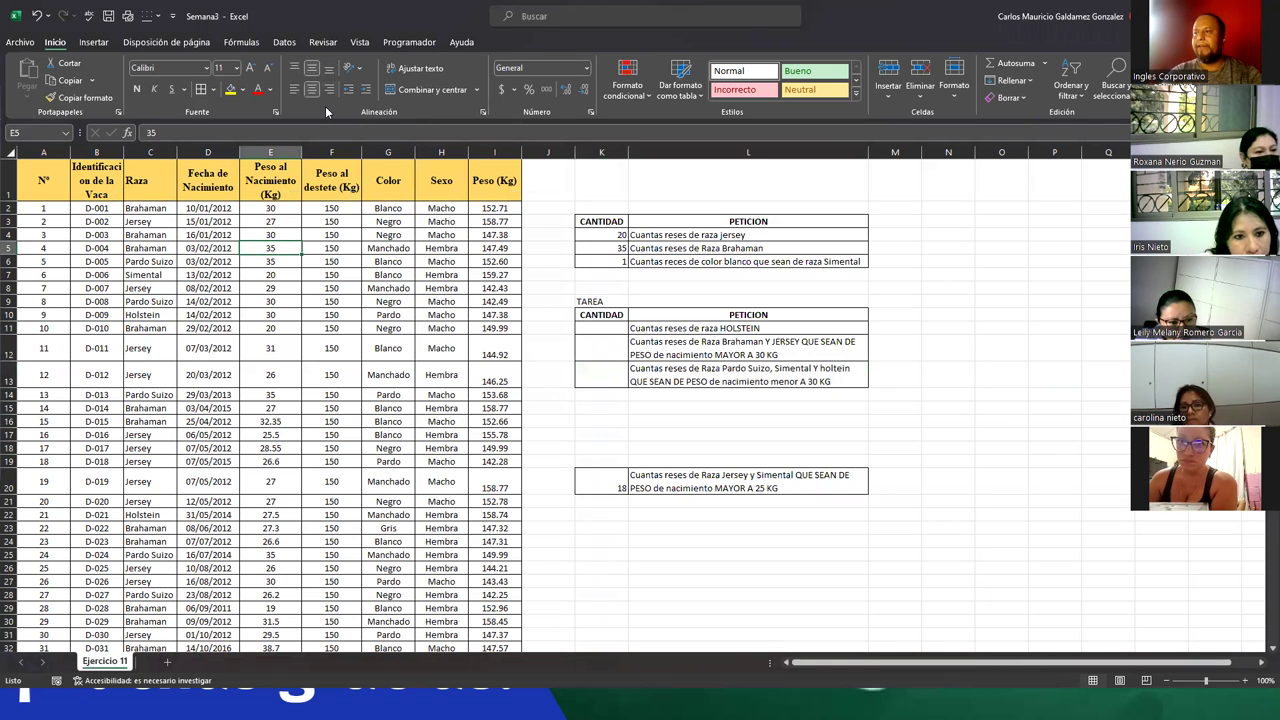
click(253, 287)
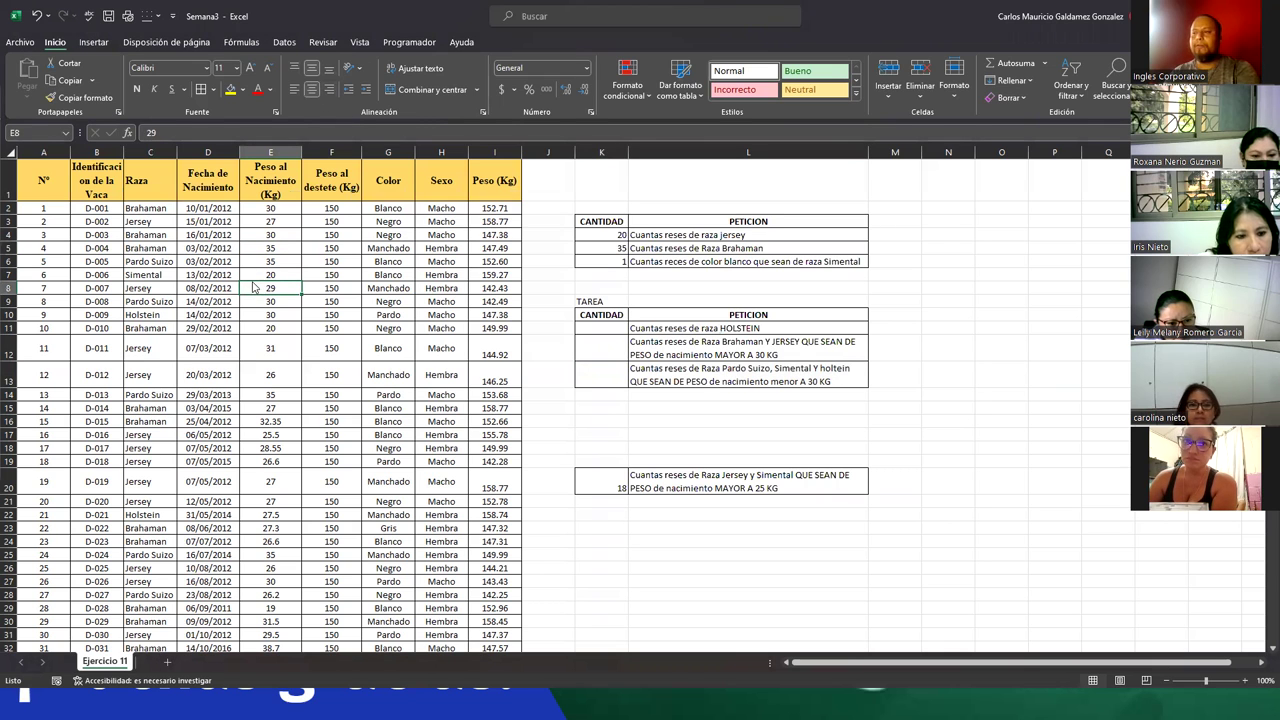
key(ctrl+t)
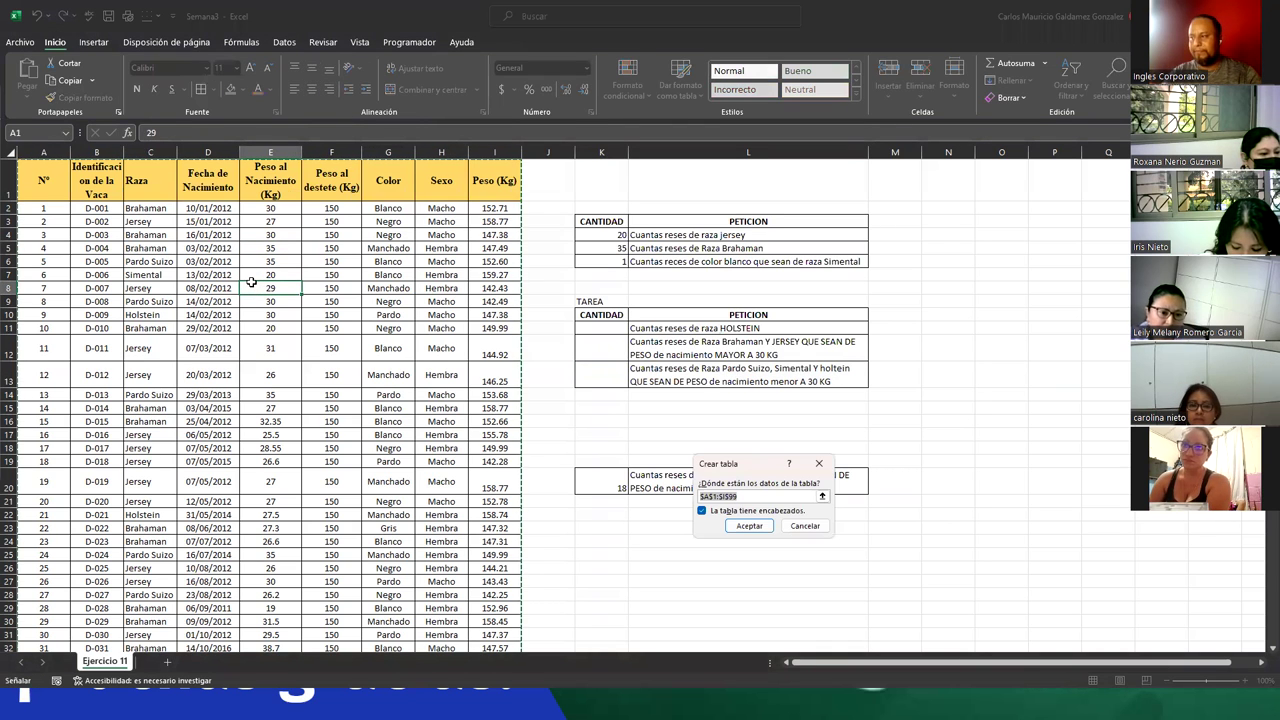
click(750, 527)
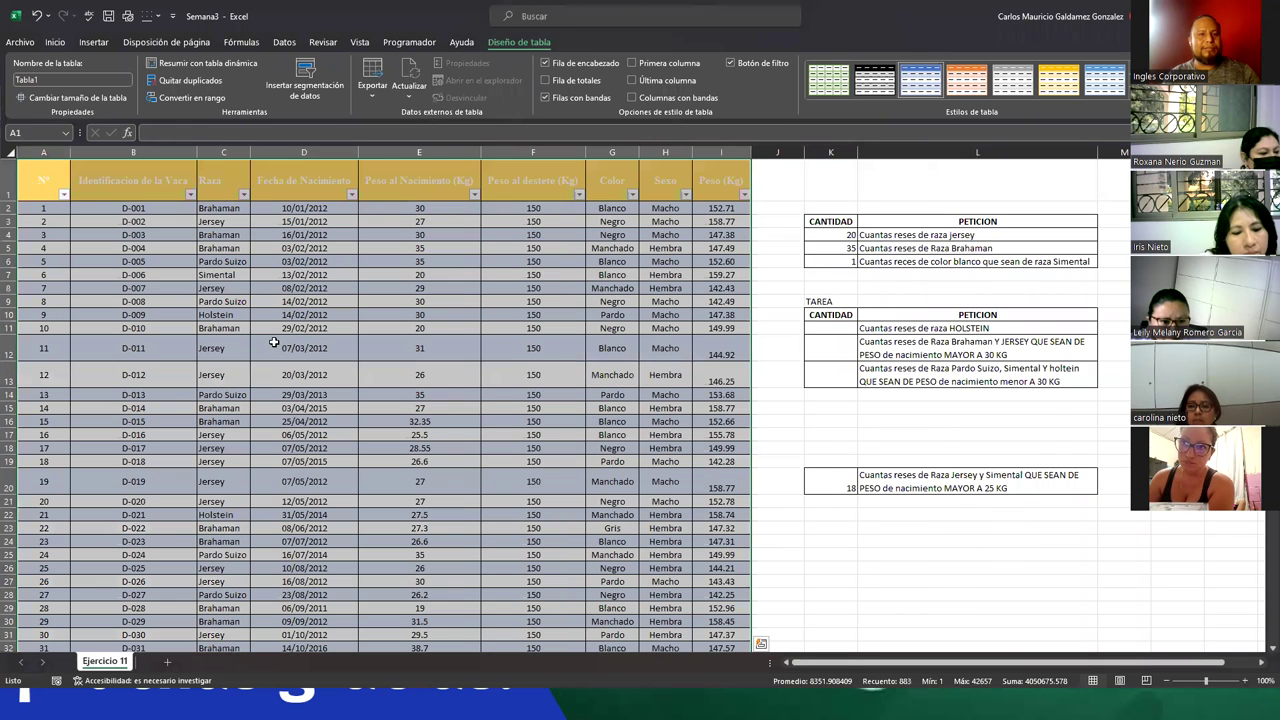
- Inspect the new table's filter options on the Nº, Identificacion de la Vaca and Raza headers
click(223, 246)
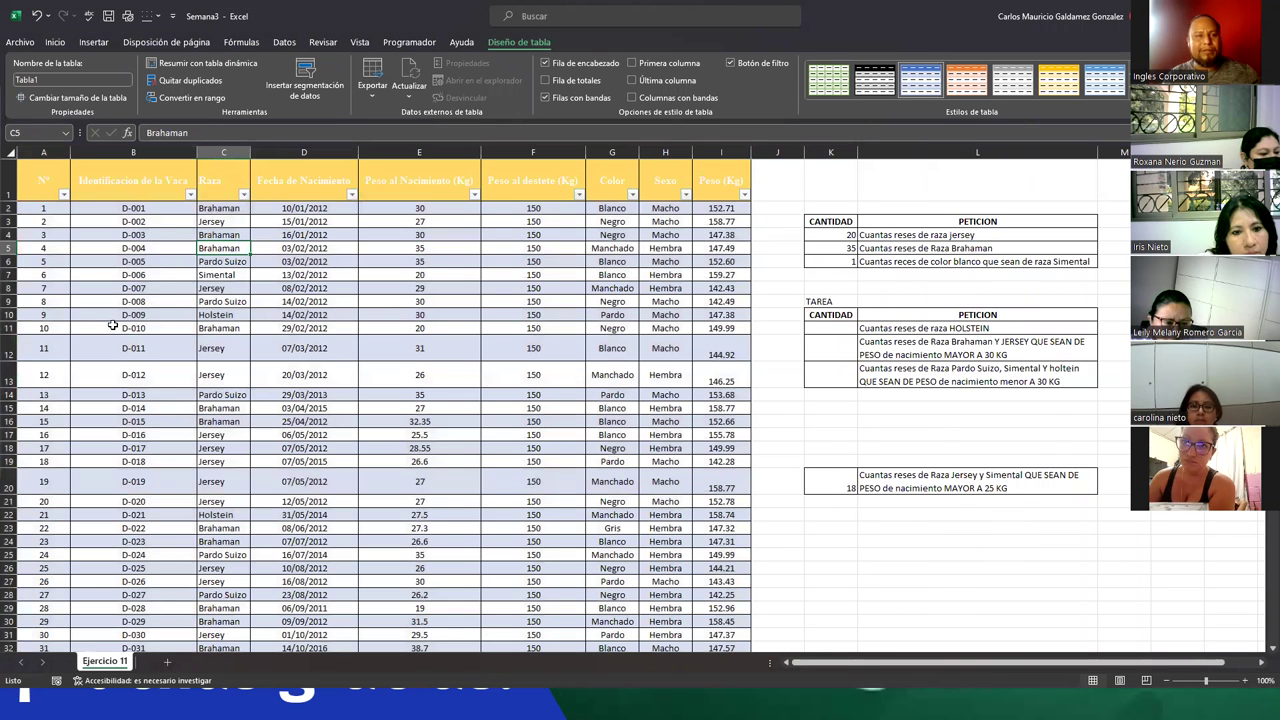
click(43, 182)
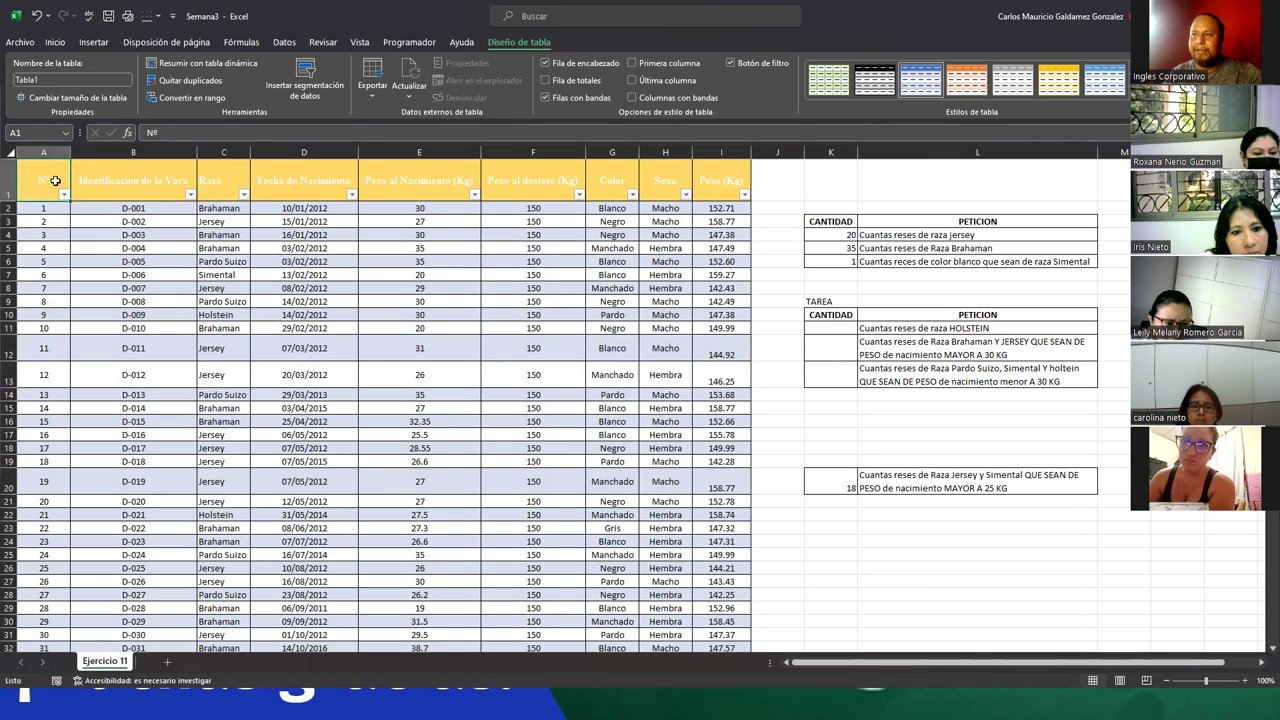
click(64, 195)
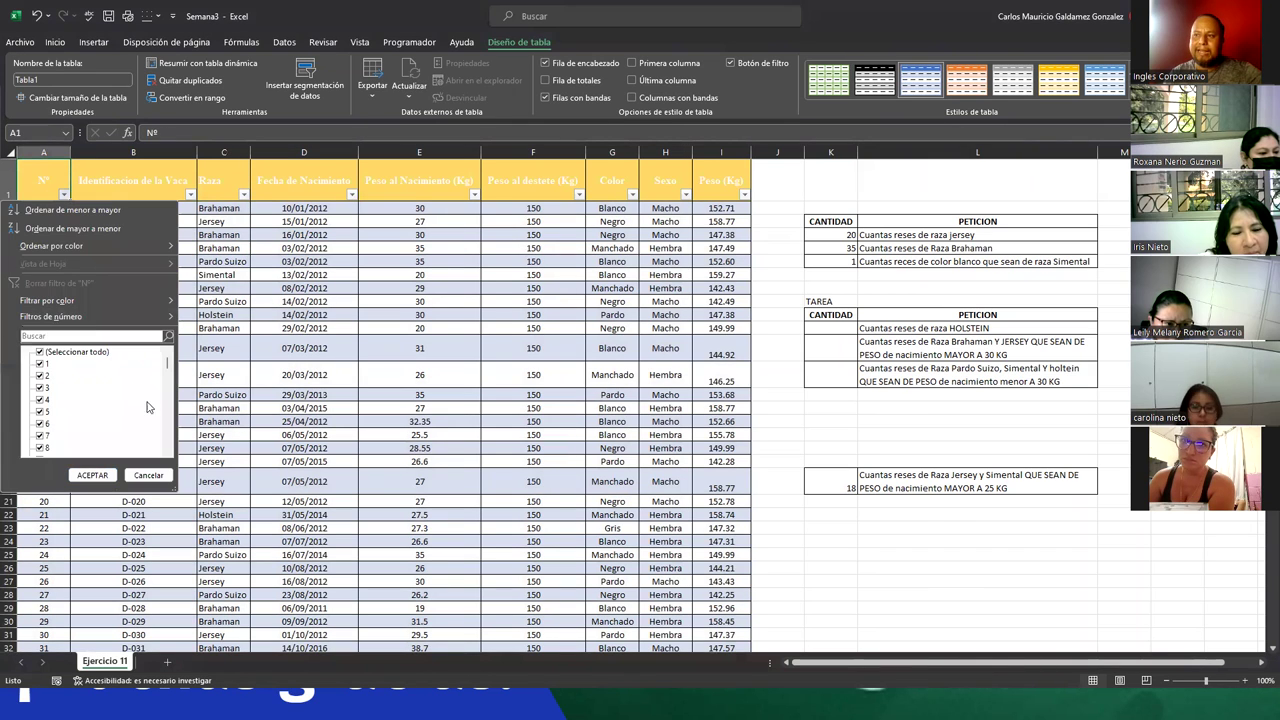
click(190, 194)
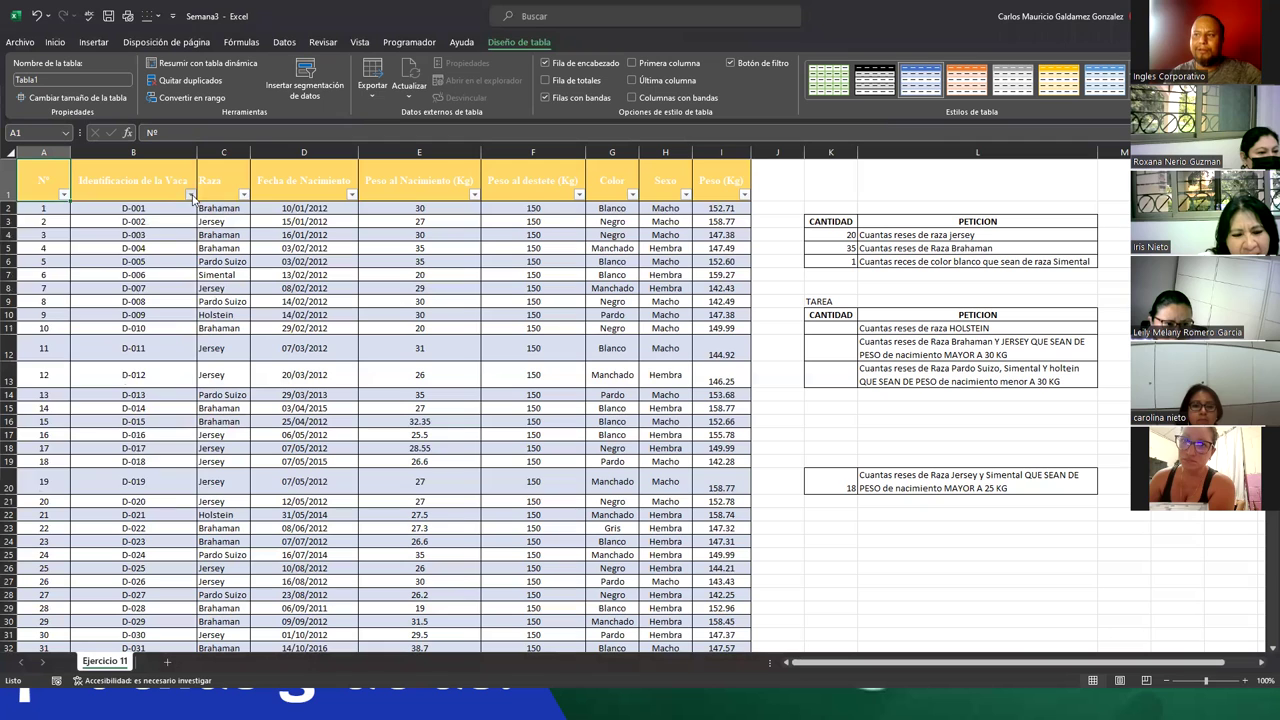
click(190, 194)
click(244, 194)
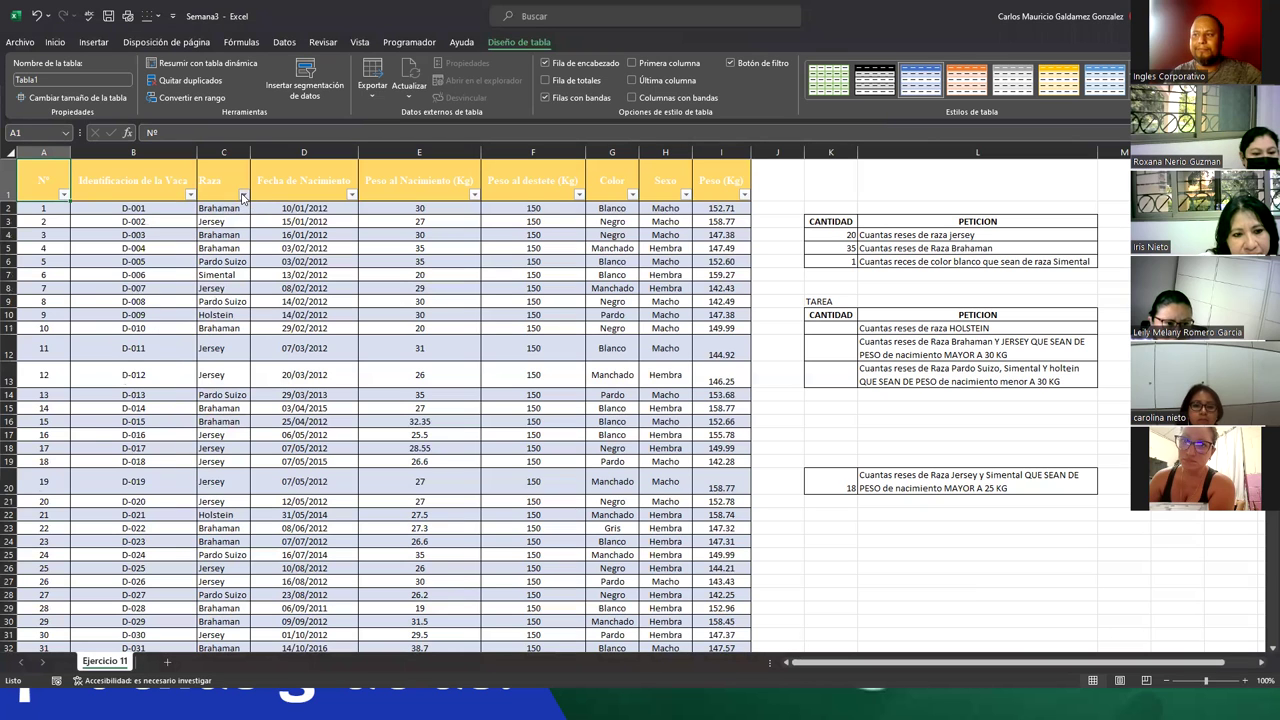
- Check the filter options offered on the Raza and Peso al Nacimiento headers of the cattle table
click(244, 194)
click(333, 355)
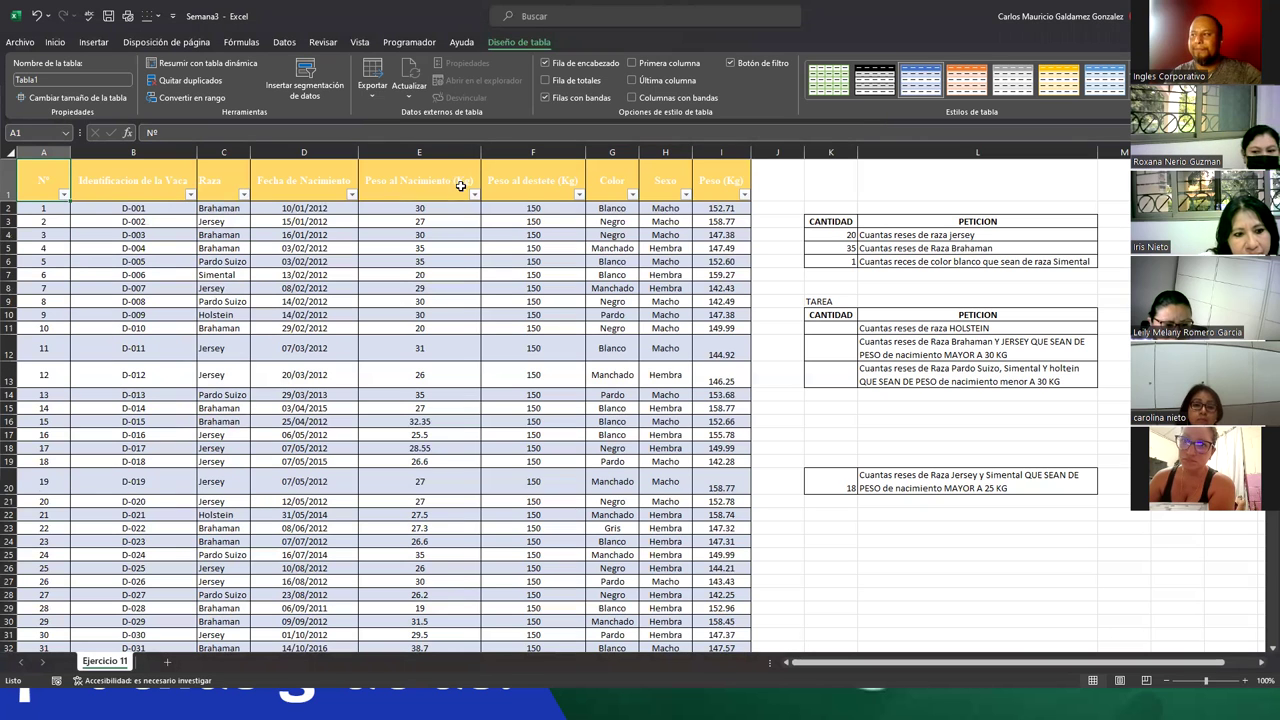
click(475, 196)
click(546, 336)
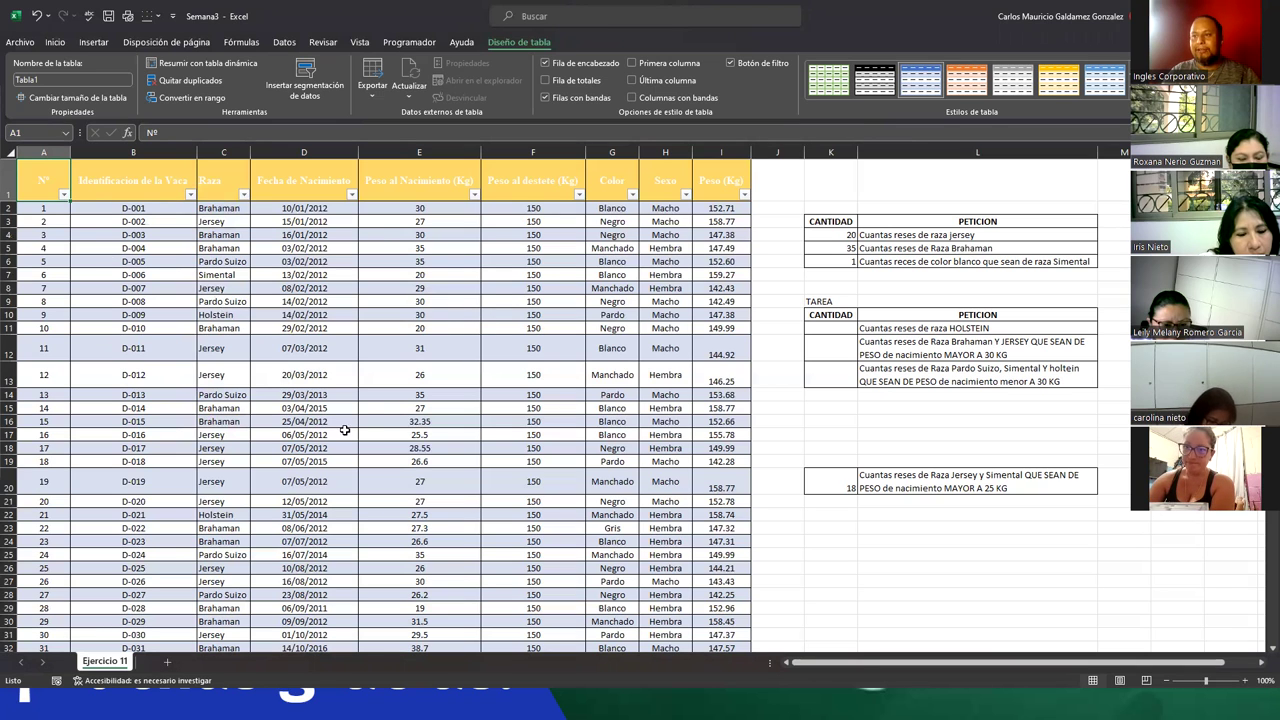
- Undo the conversion of the cattle list into a table
drag(112, 248, 549, 548)
key(ctrl+z)
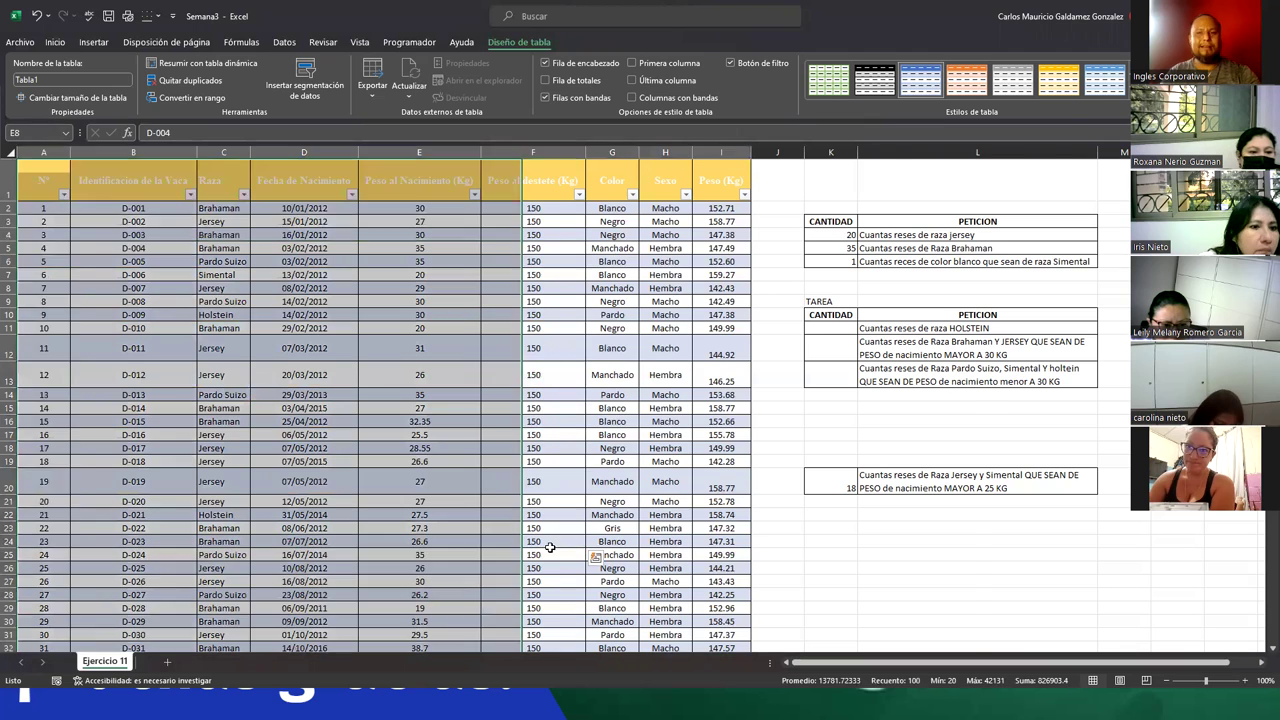
click(298, 484)
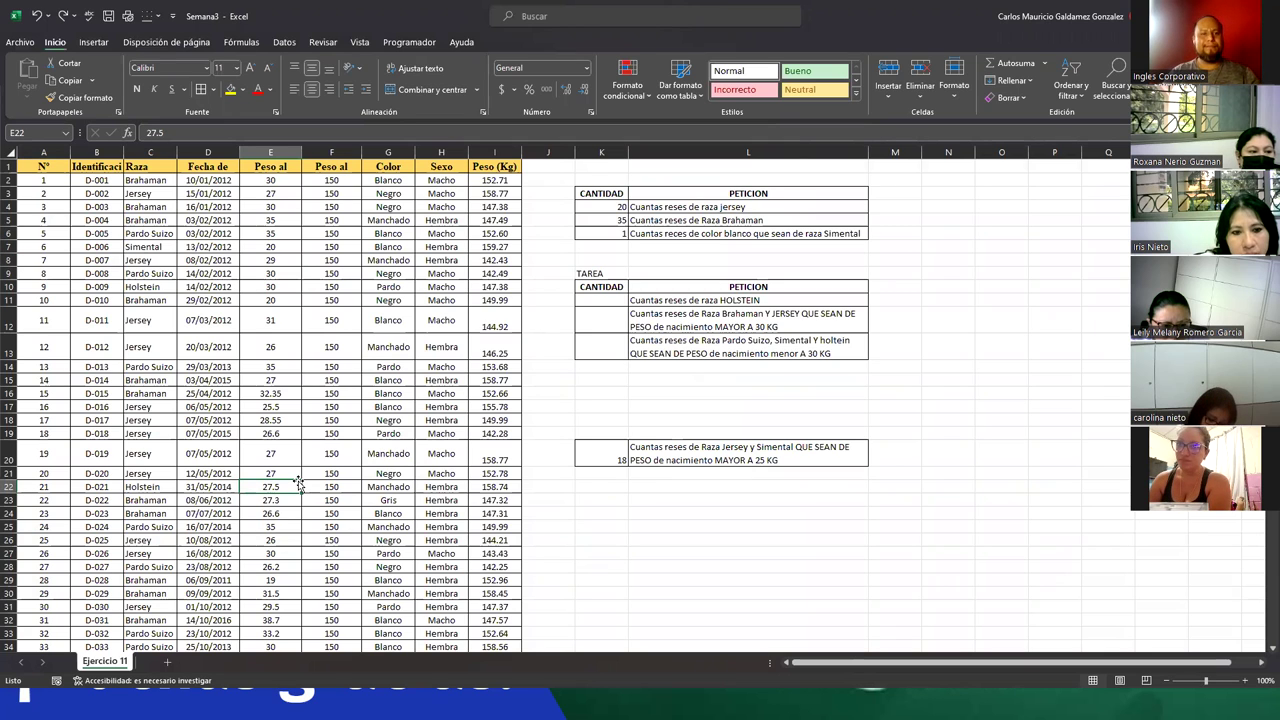
click(612, 454)
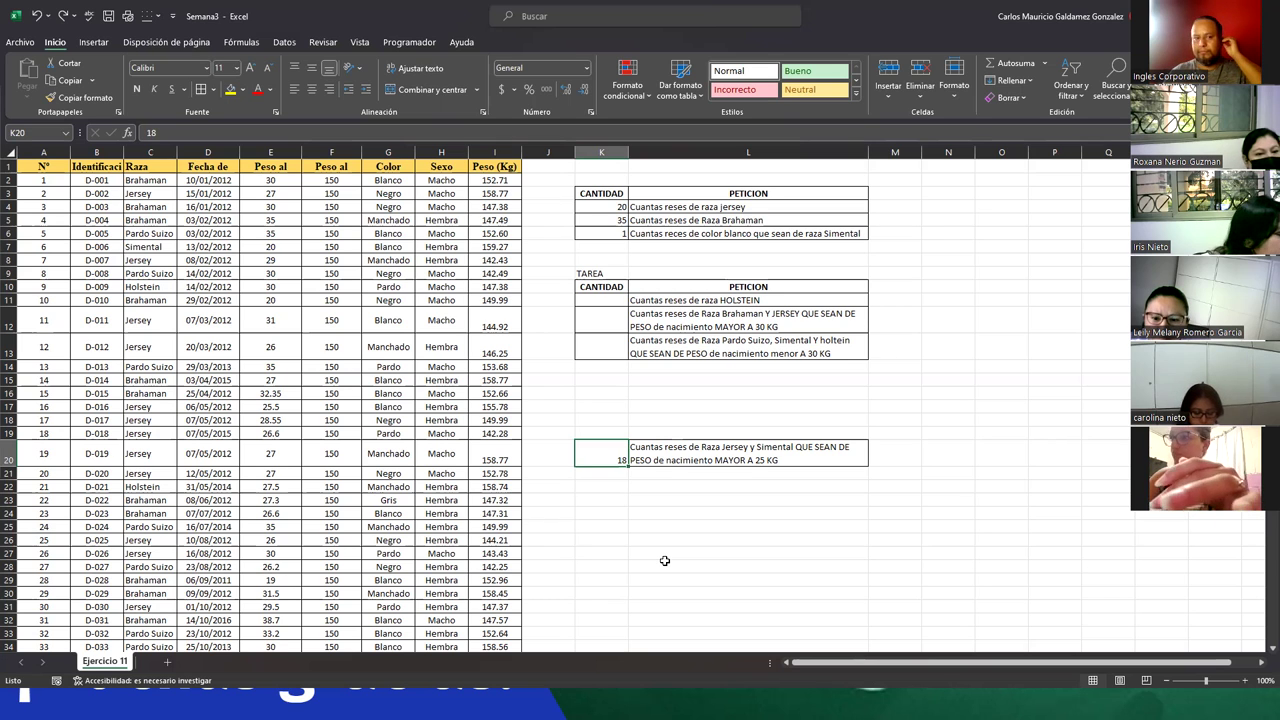
- Convert the cattle list A1:I99 into a table with headers once more
click(247, 313)
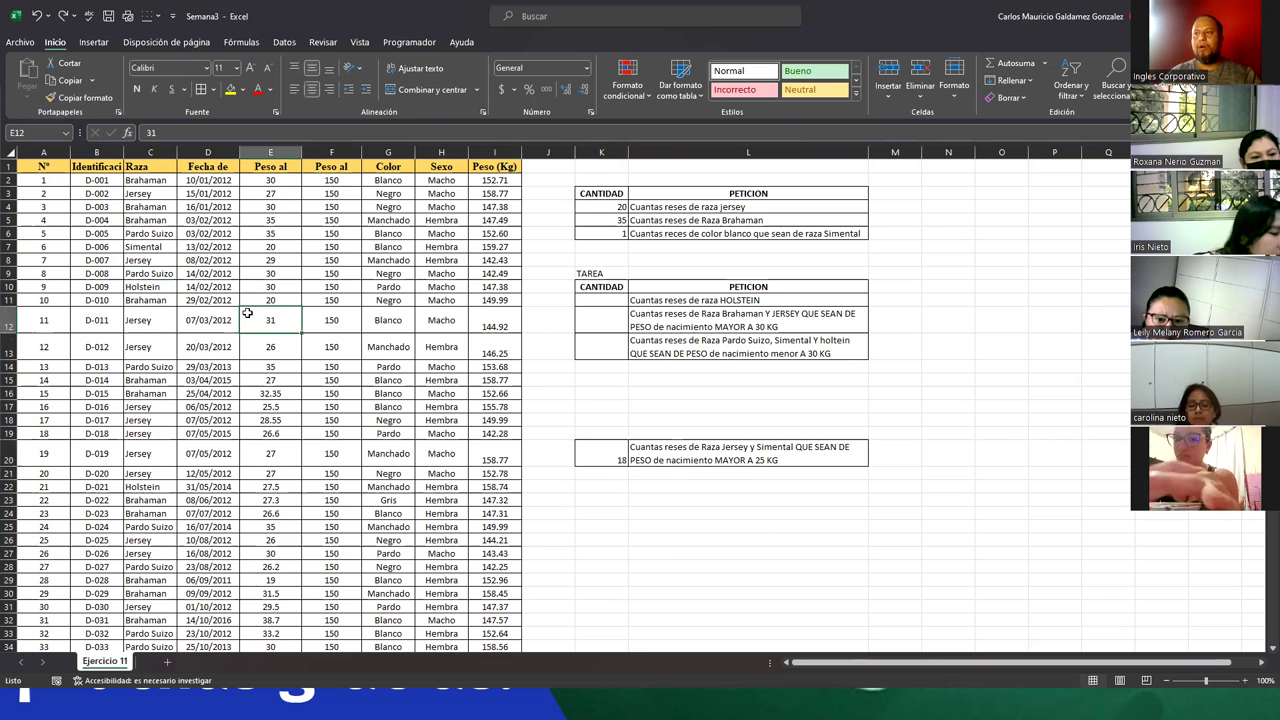
click(98, 44)
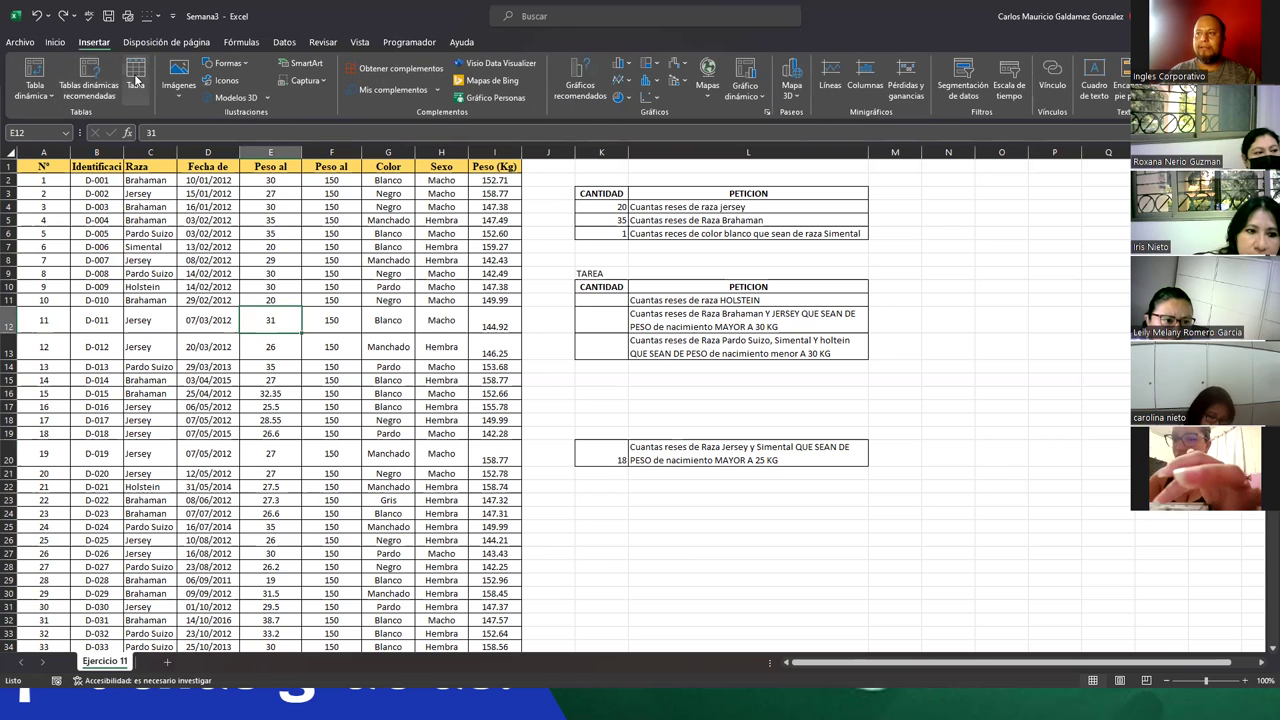
click(134, 75)
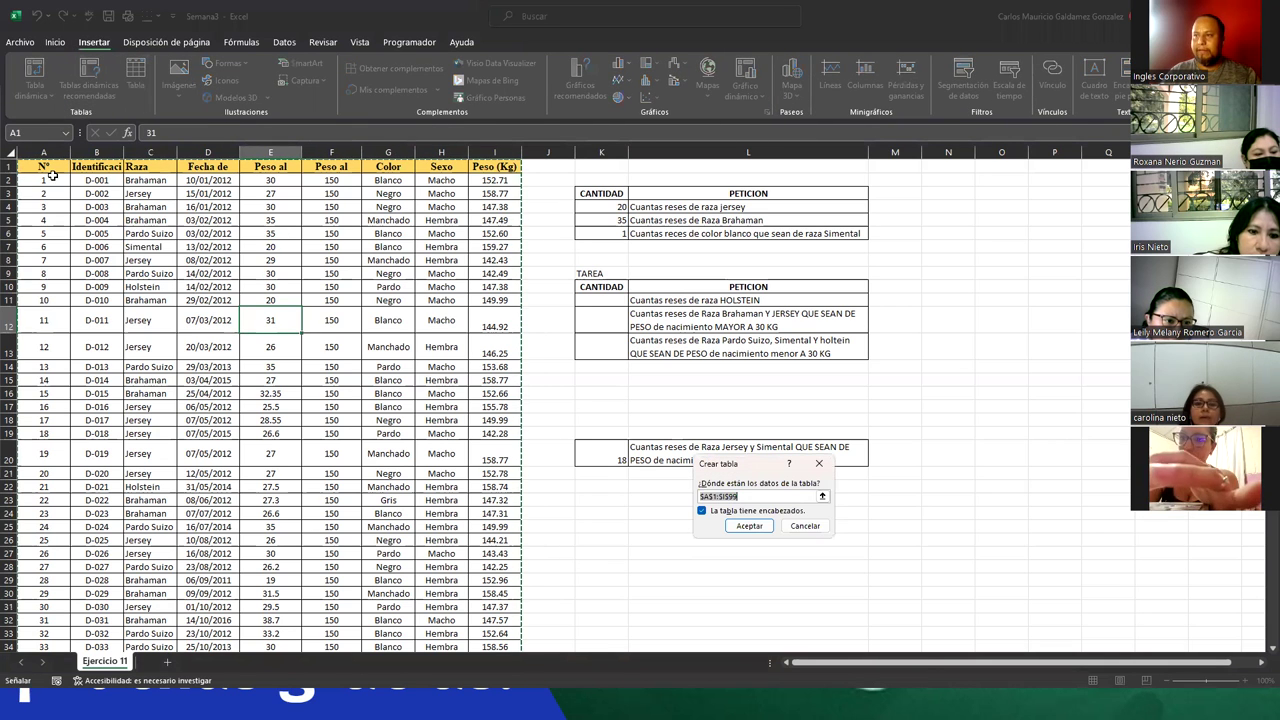
click(749, 525)
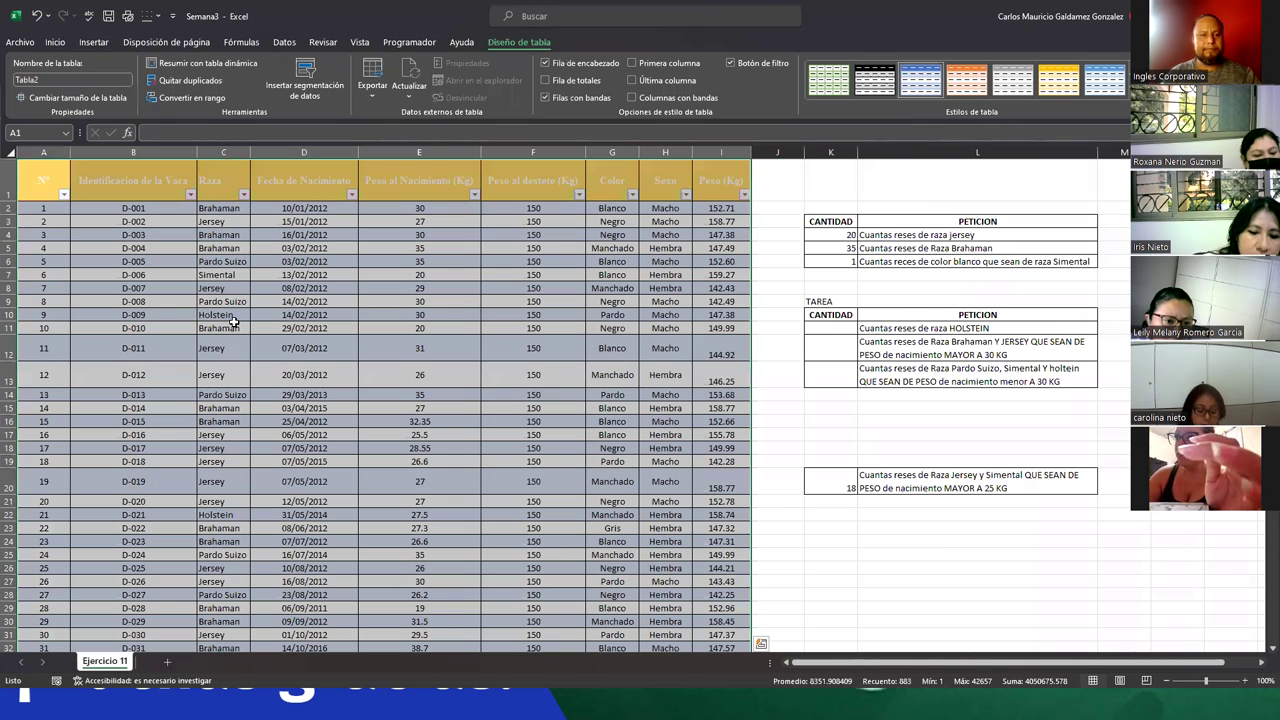
click(235, 326)
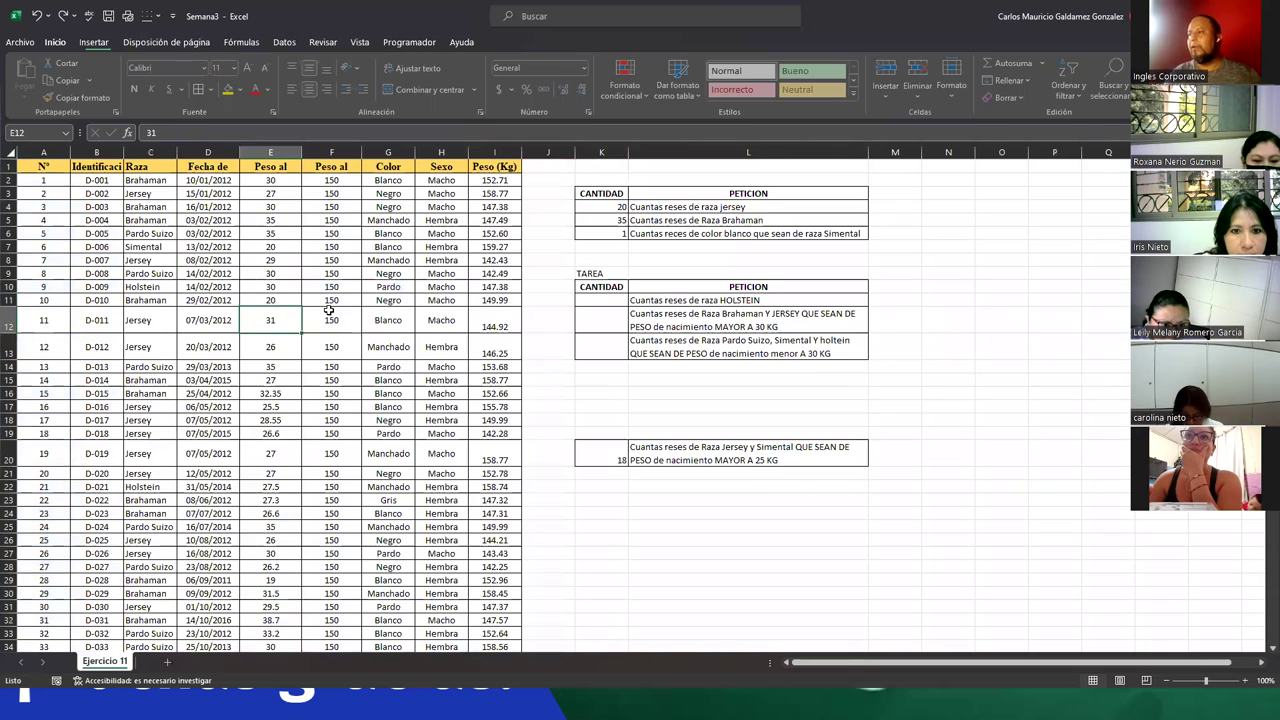
- Review the three TAREA petitions in L11:L13 against the plain cattle list, ending on the empty CANTIDAD cell K11
click(329, 311)
click(331, 381)
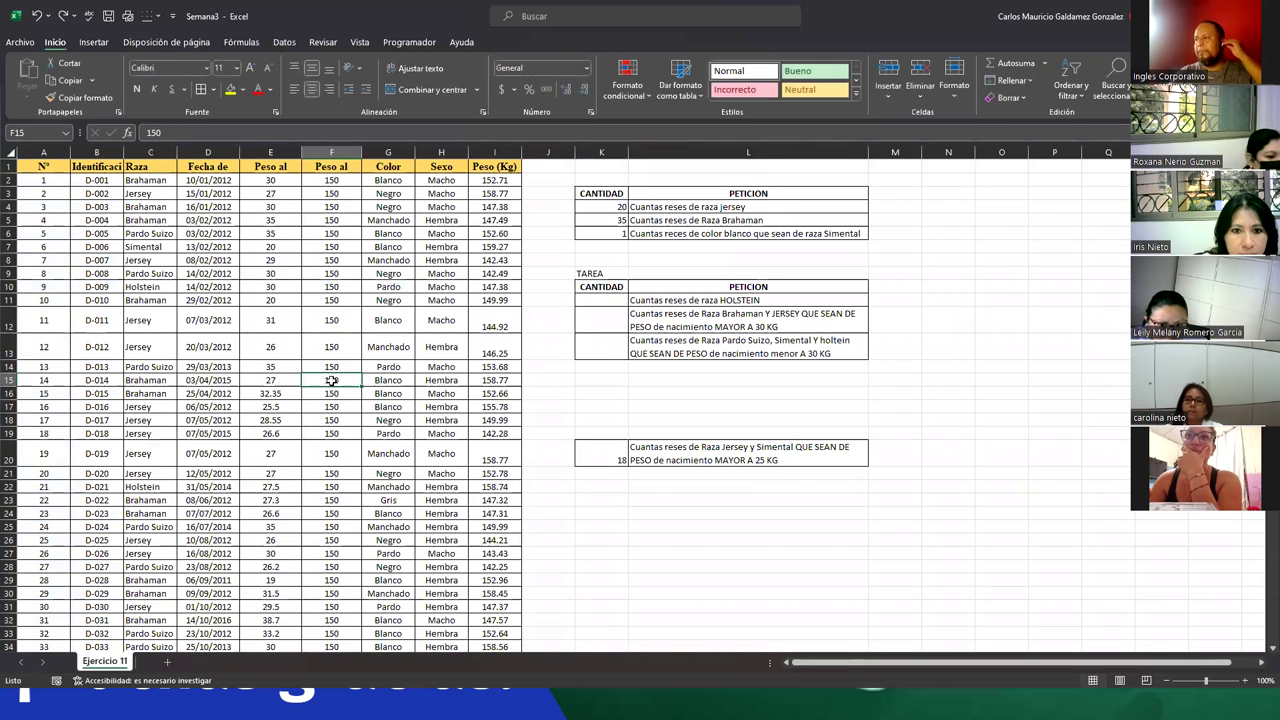
drag(646, 300, 676, 353)
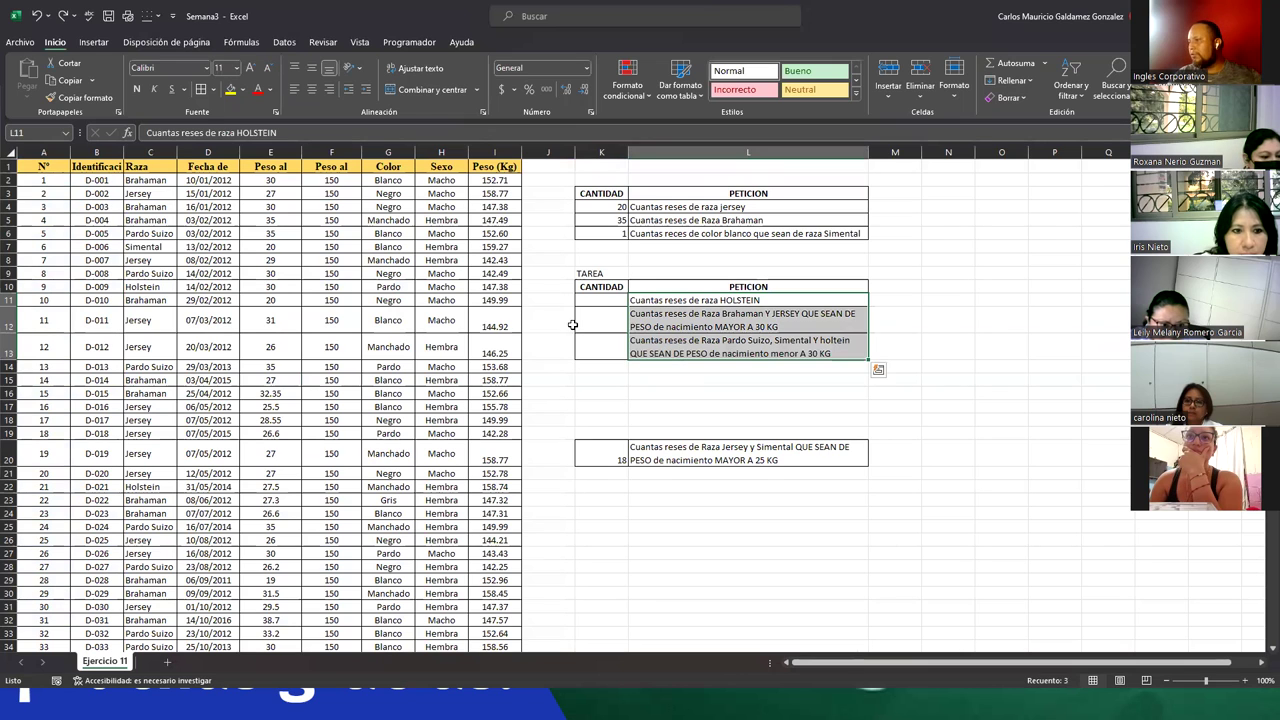
click(586, 303)
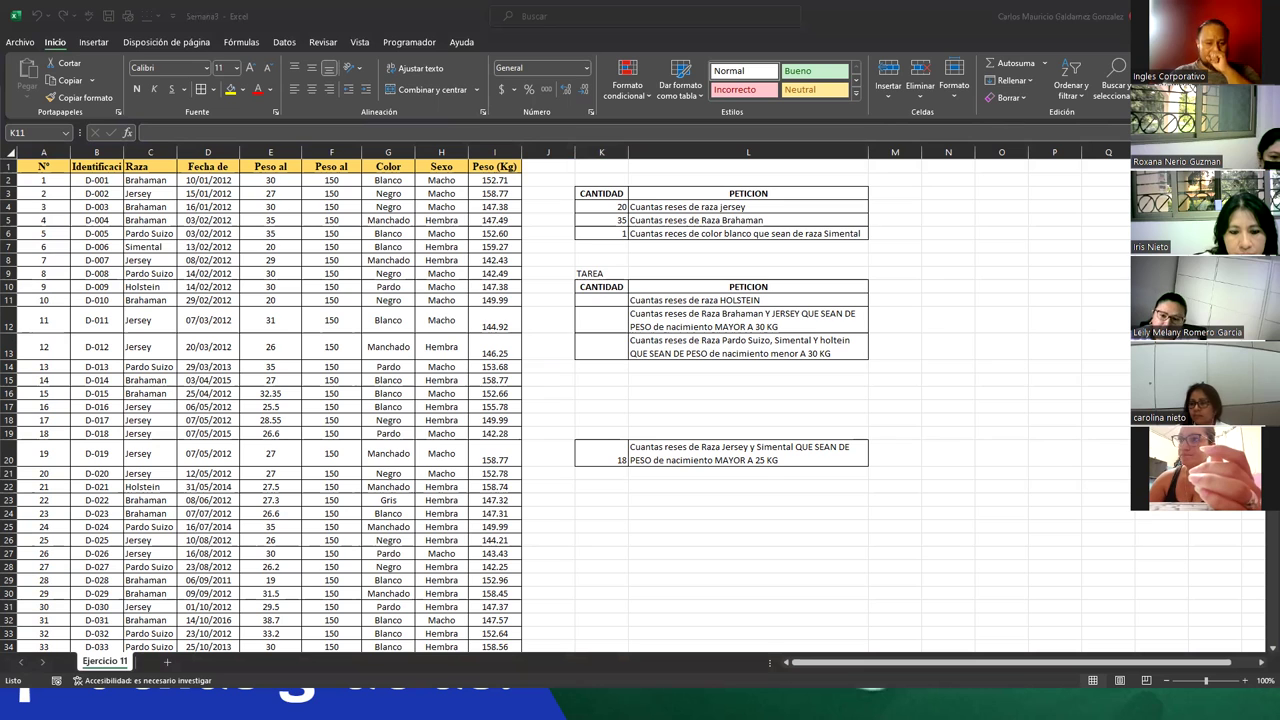
- Open the Word manual 1. ManualExcel-Basico from Cursos de Excel para Ofimatica > 1. Excel Basico and go to its Herramienta Formulario section
key(alt+Tab)
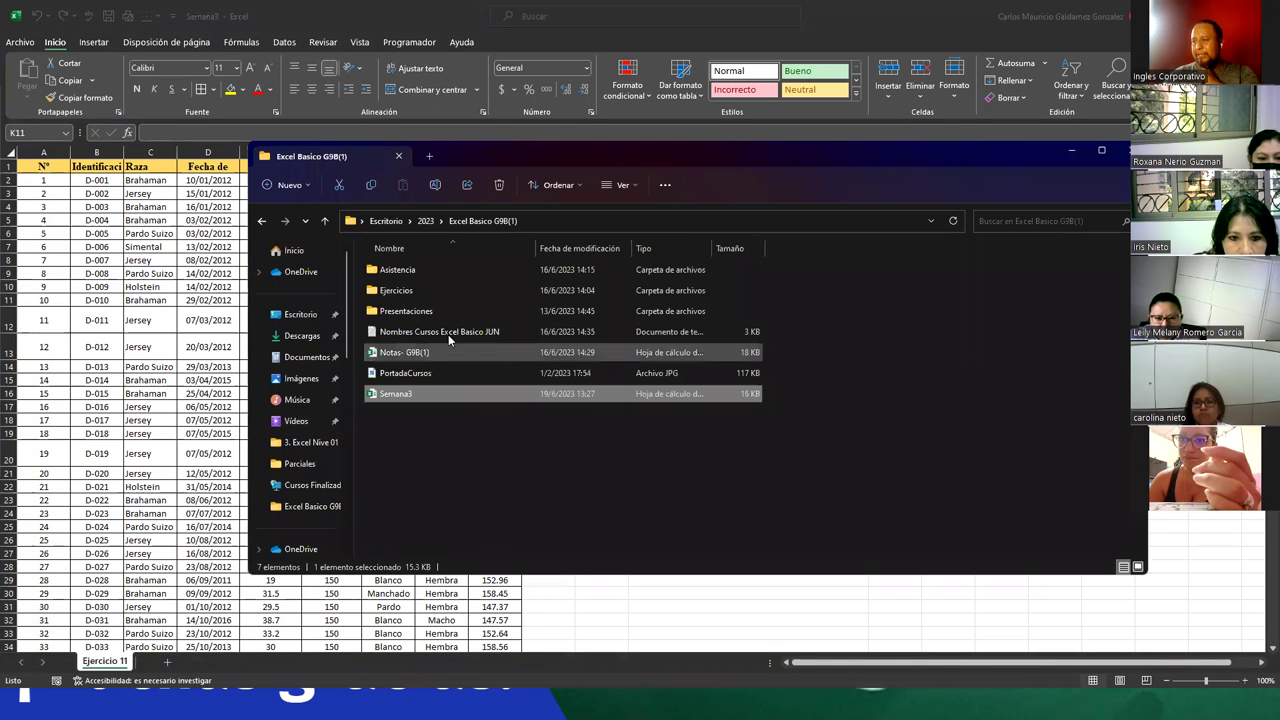
click(324, 228)
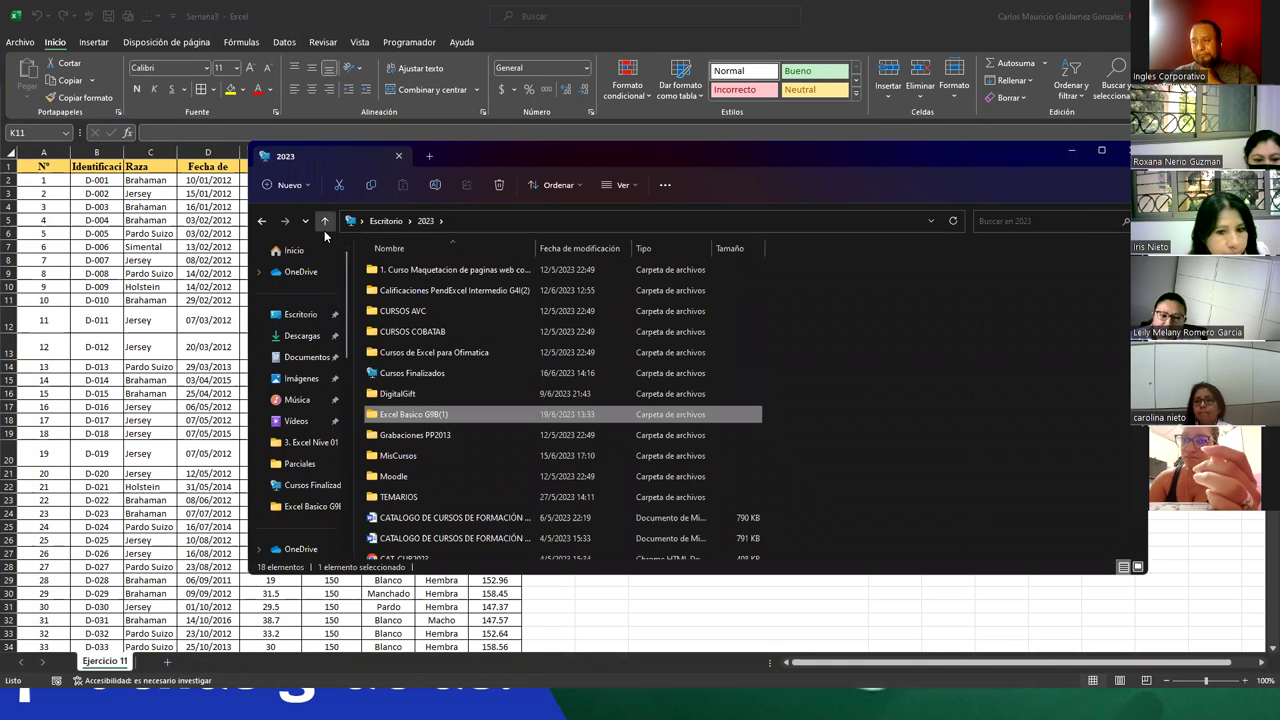
double_click(415, 353)
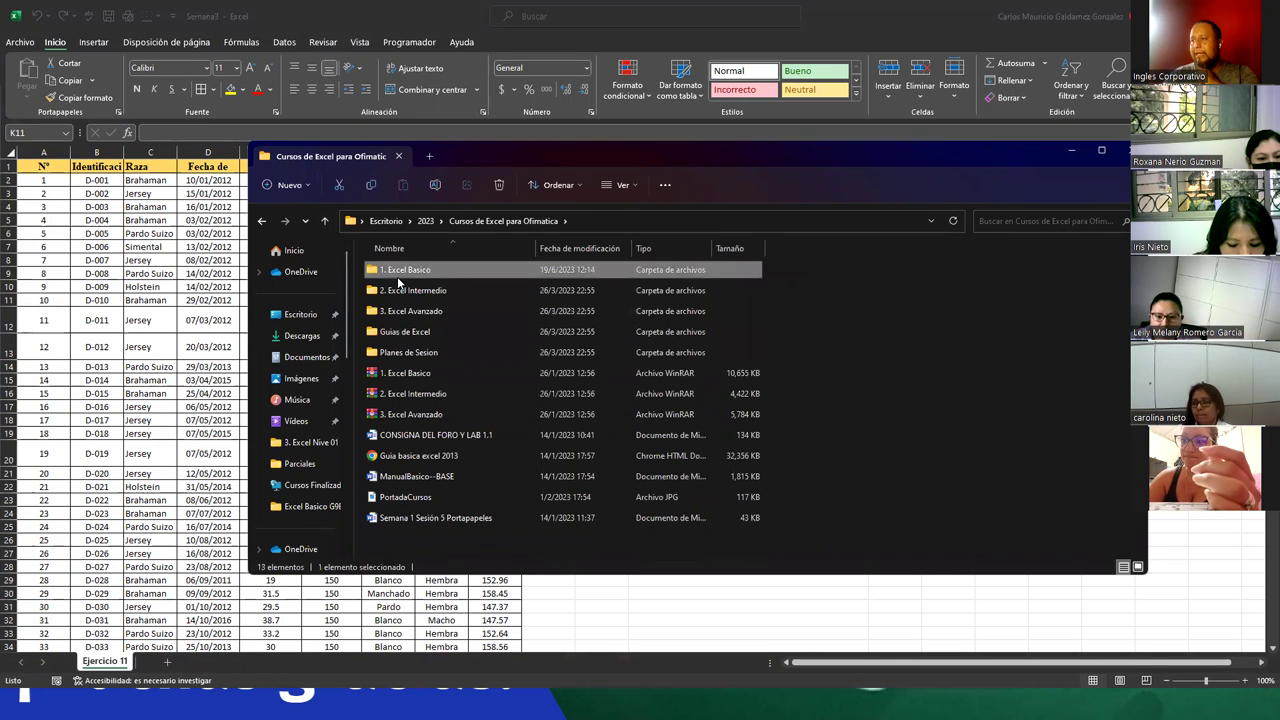
double_click(415, 270)
click(395, 314)
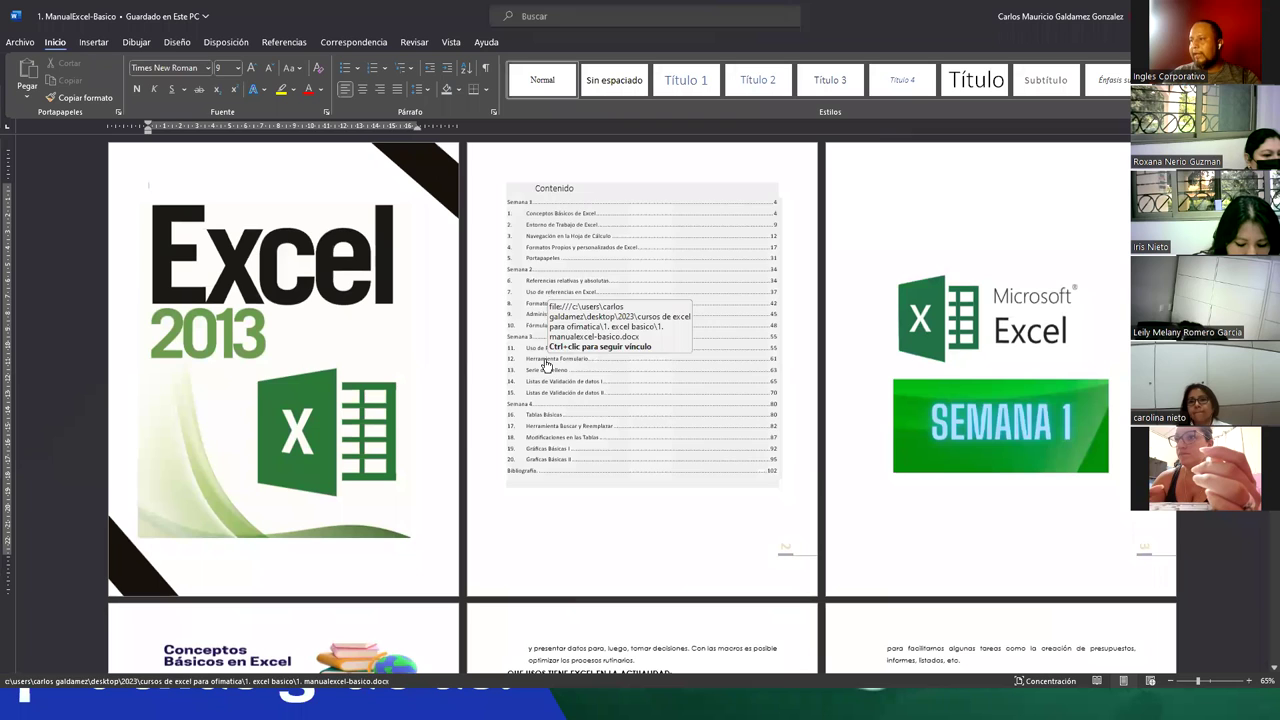
click(548, 358)
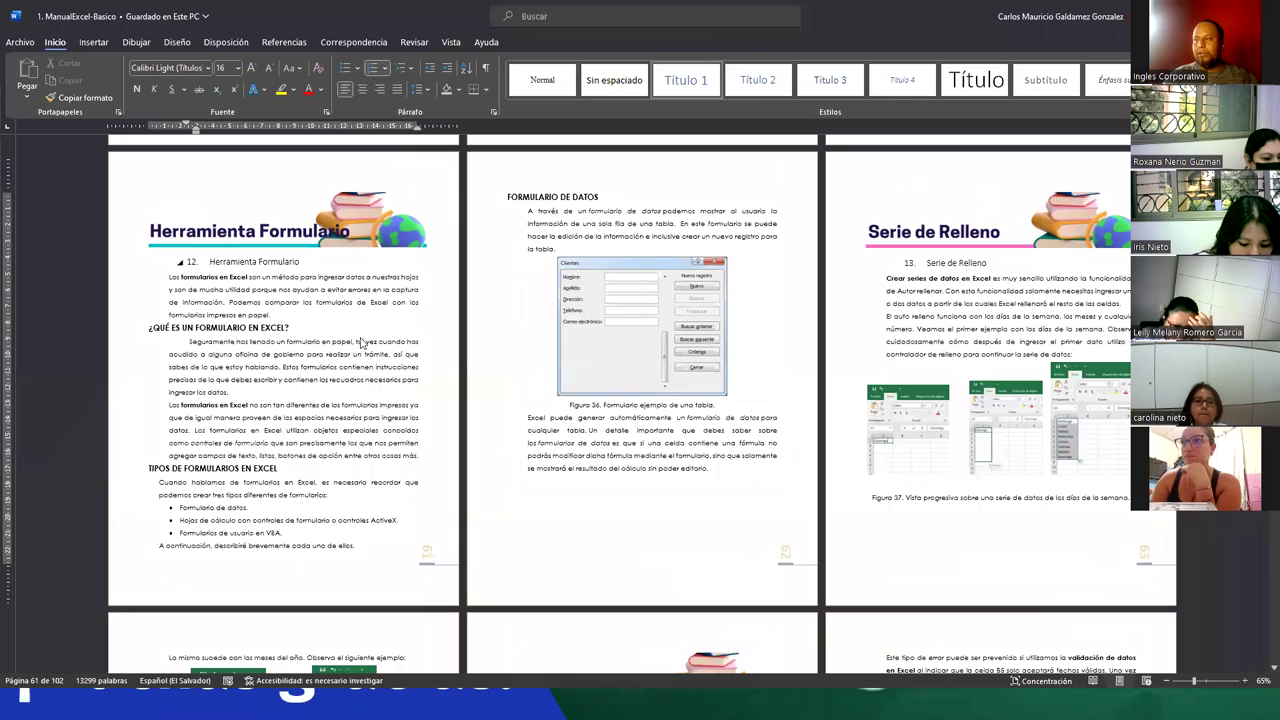
shift+click(708, 470)
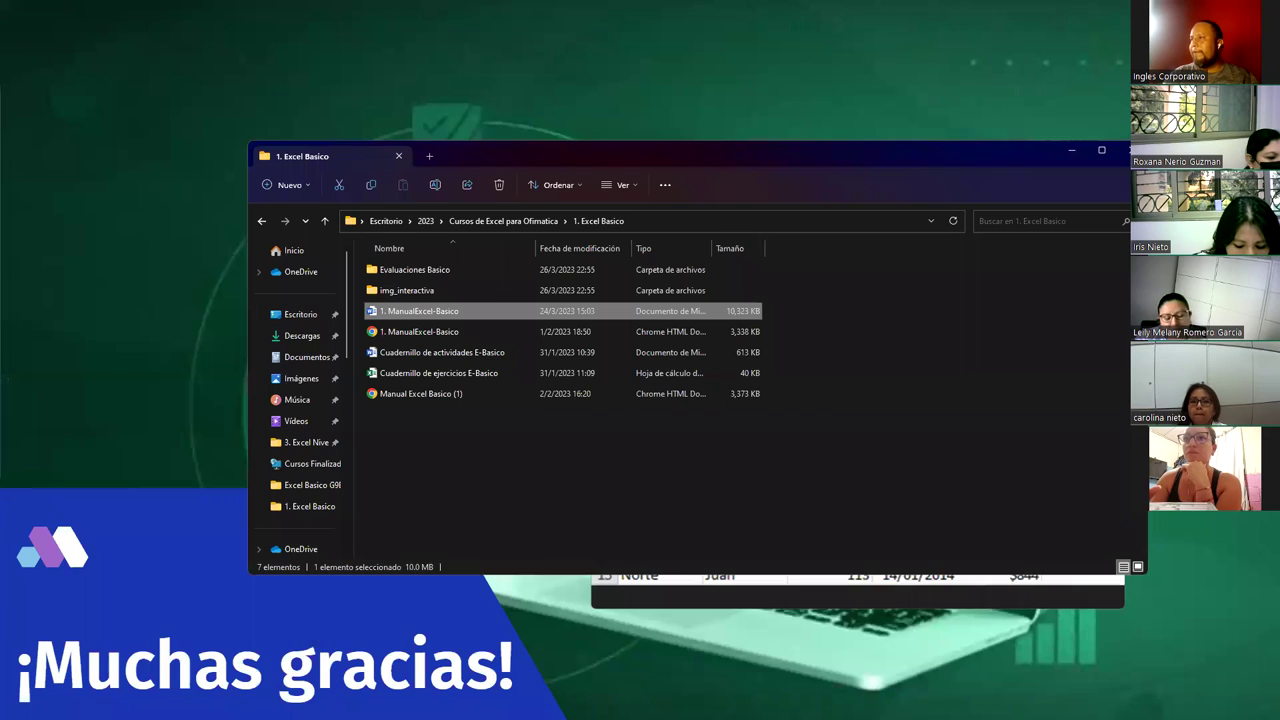
- Minimise the folder window, exit the Canva slideshow and switch to the Inglés Corporativo course site in the browser
click(1070, 151)
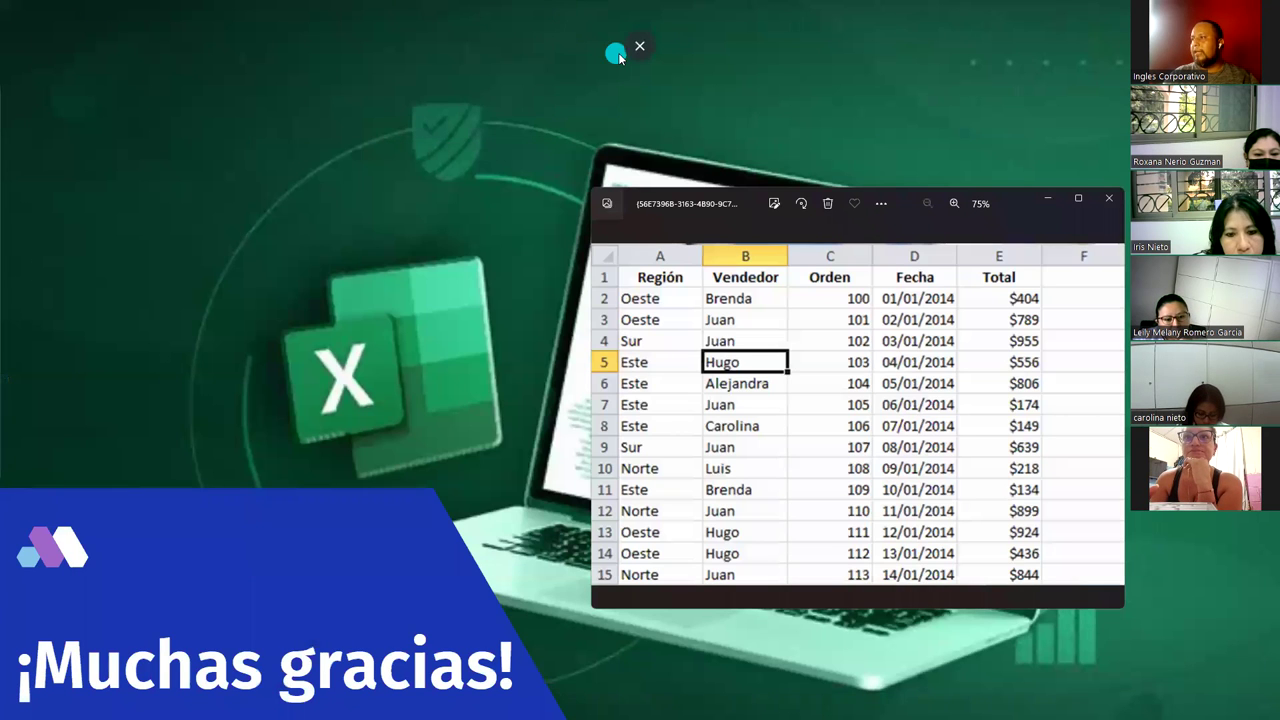
key(Escape)
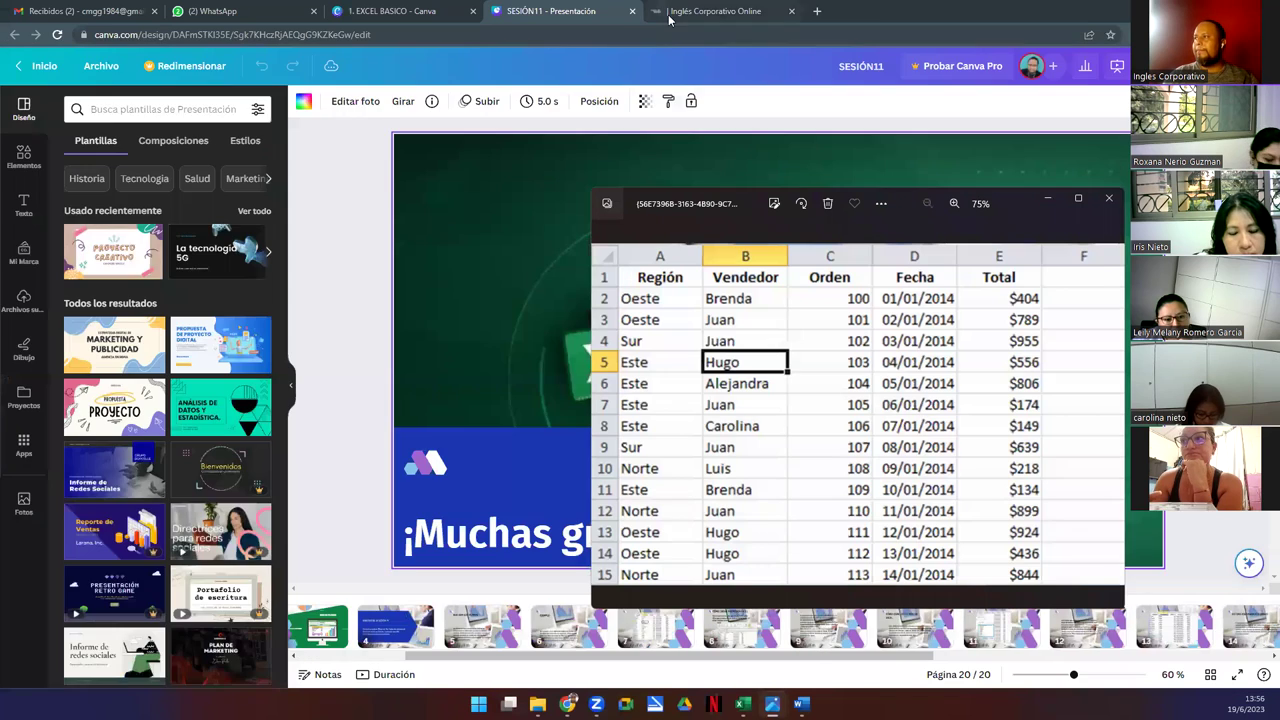
click(668, 12)
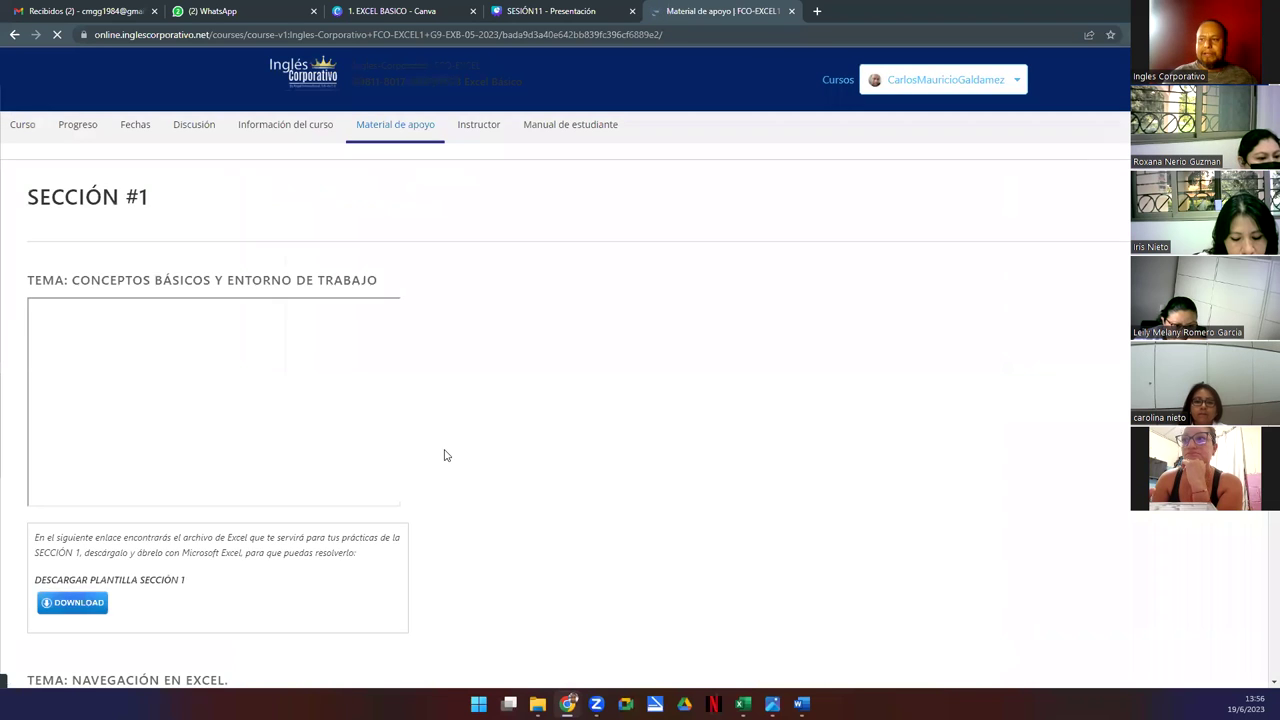
- Browse the Material de apoyo page to the section 3 topics and highlight the titles Uso de Filtros and Herramientas Formulario
scroll(443, 451, down, 7)
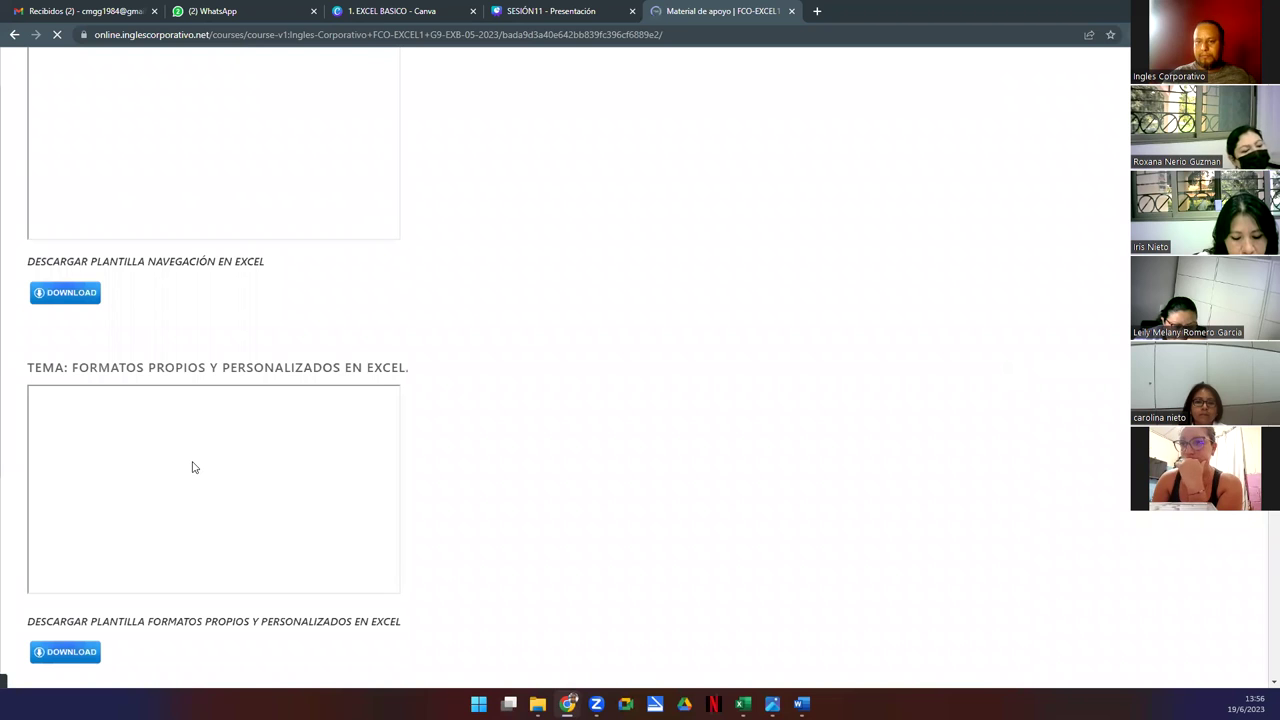
scroll(193, 466, down, 5)
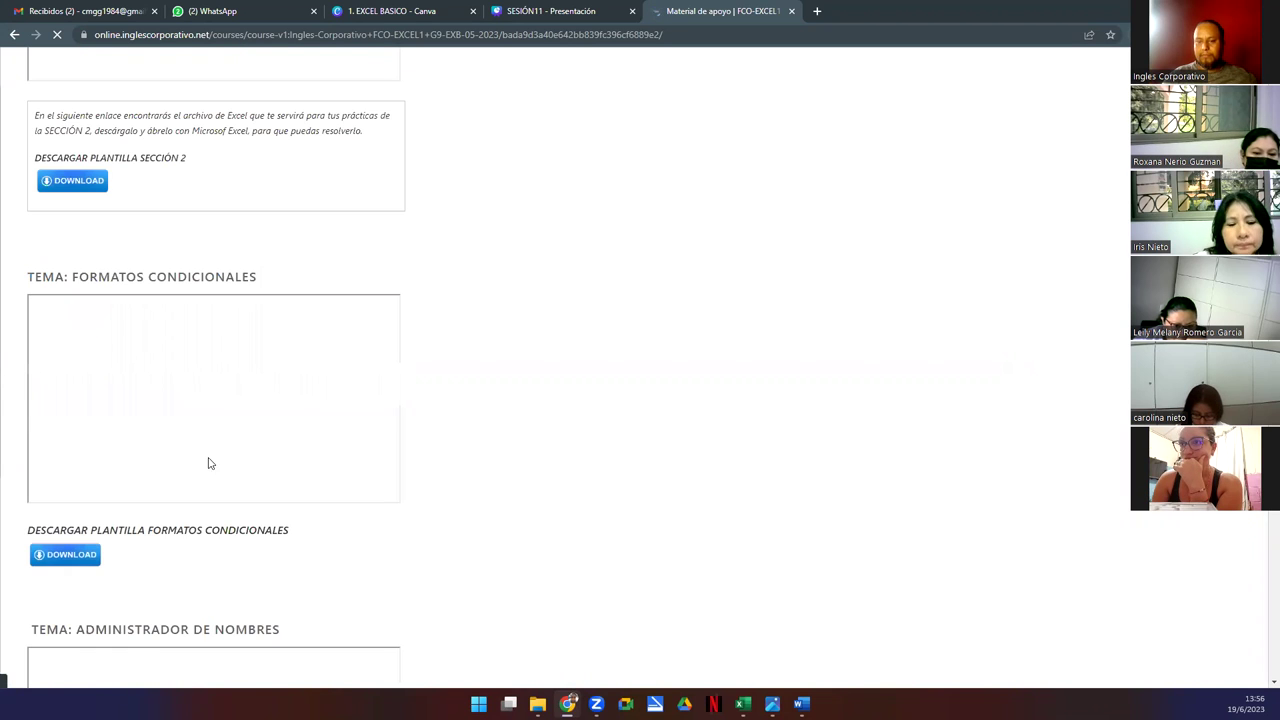
scroll(211, 446, down, 5)
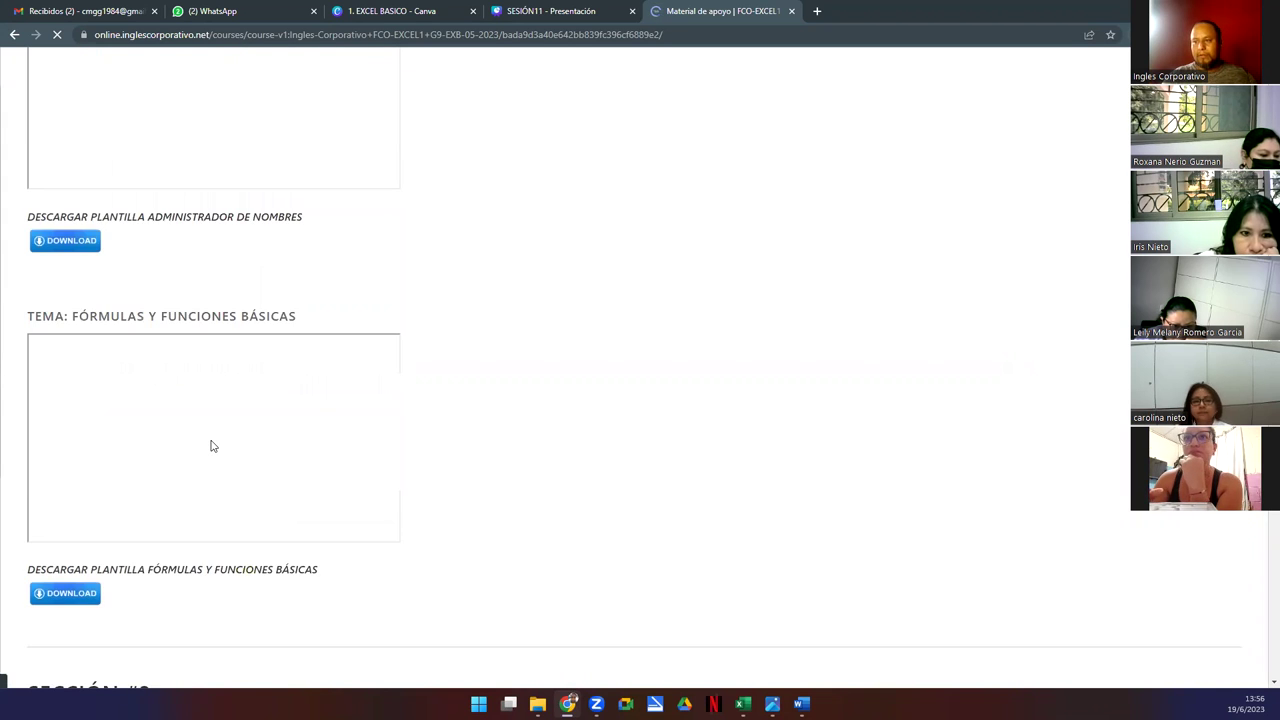
scroll(213, 451, down, 5)
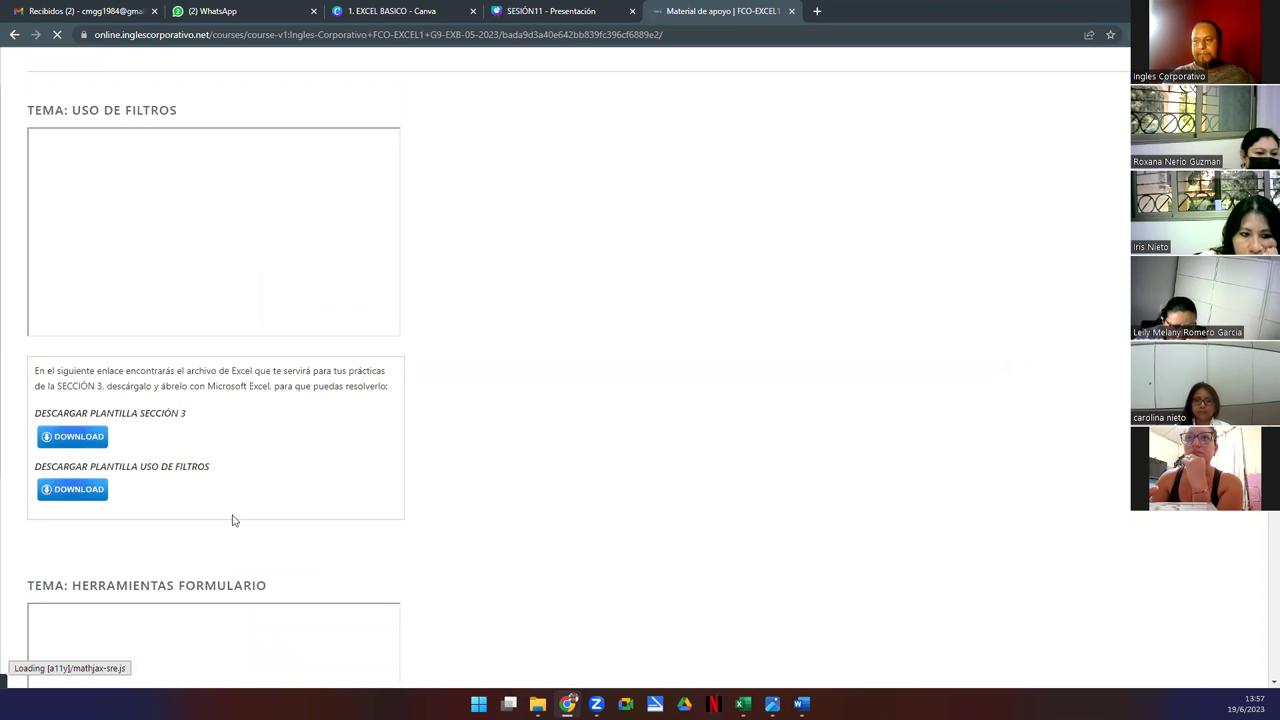
drag(74, 108, 226, 117)
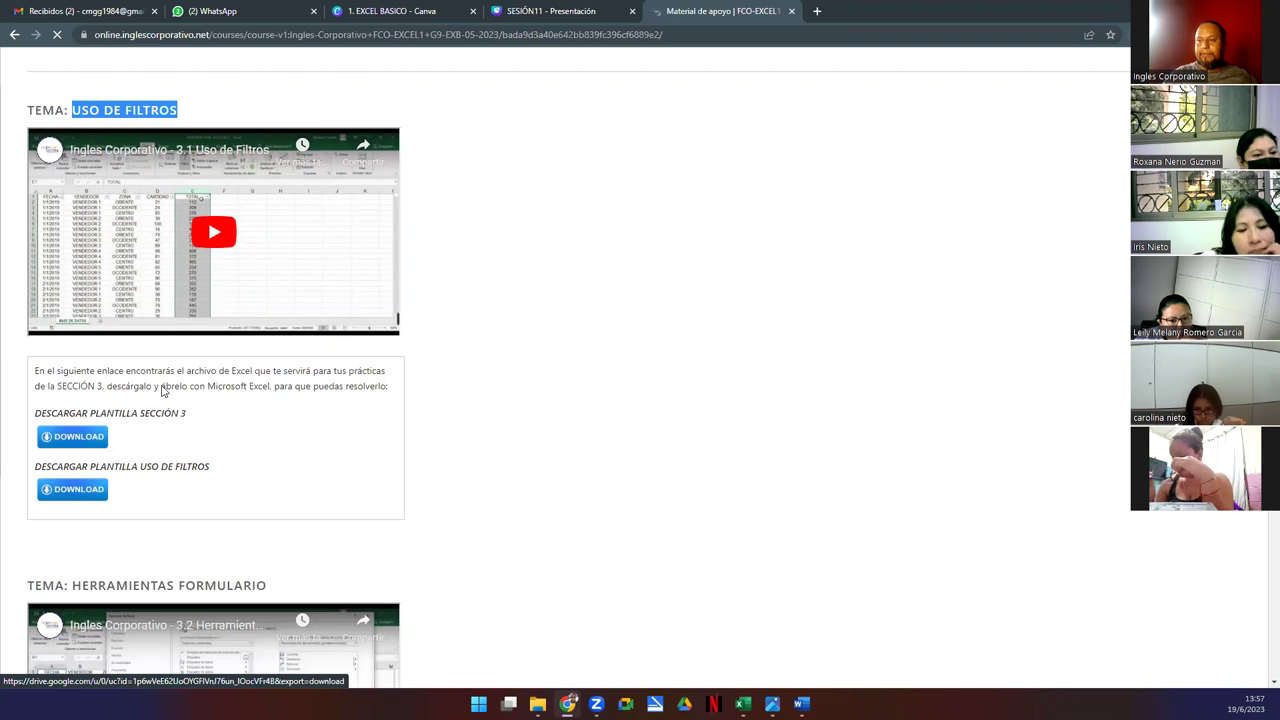
scroll(166, 394, down, 3)
drag(72, 252, 280, 262)
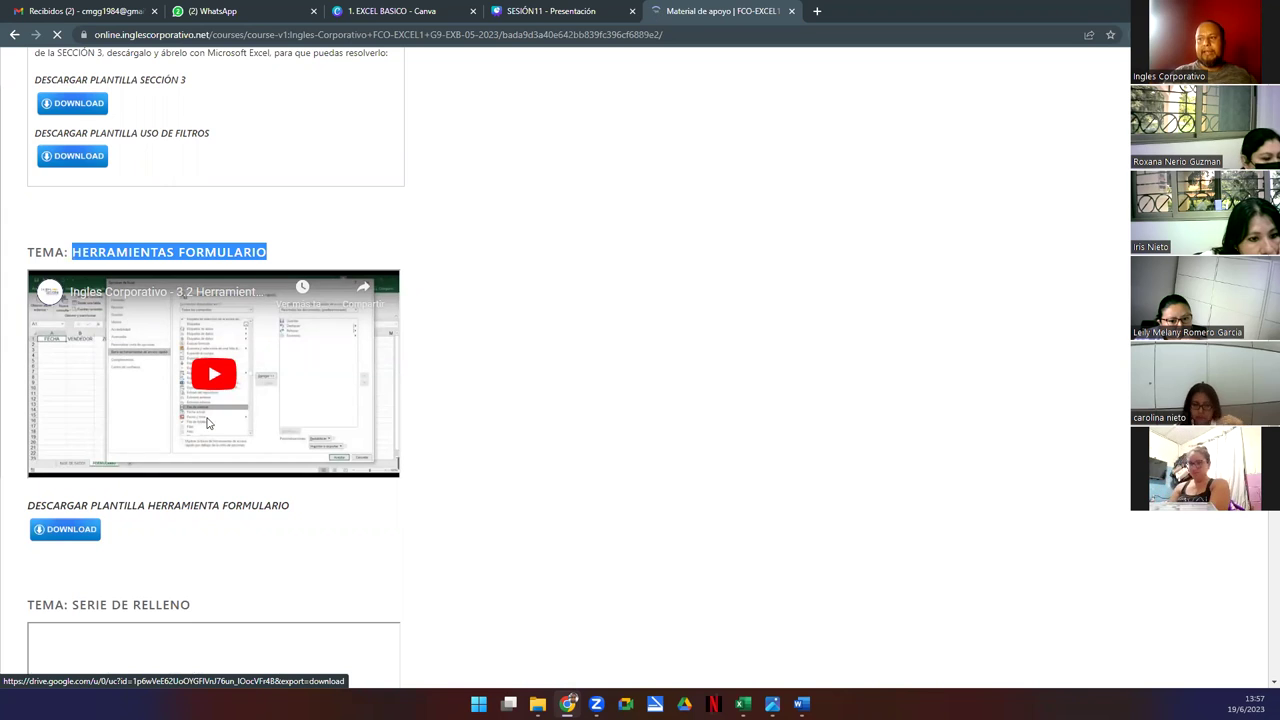